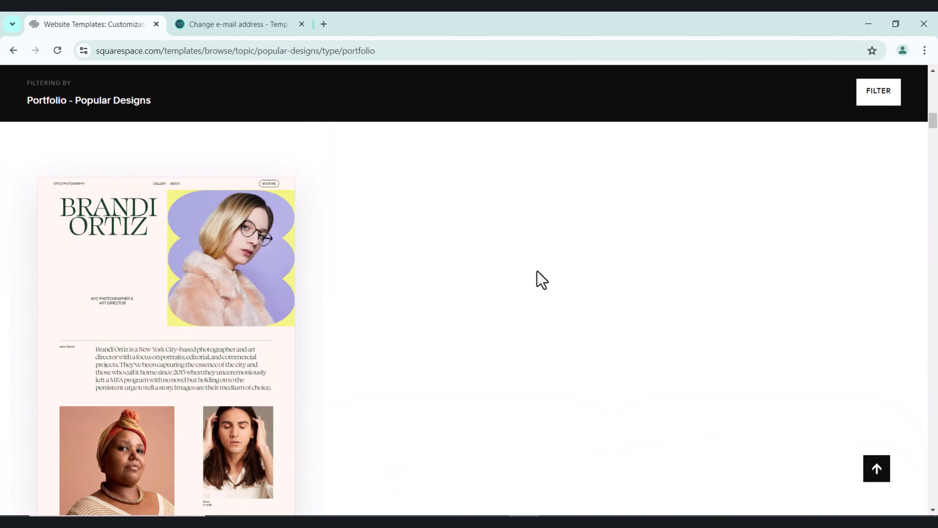
scroll(539, 279, "down", 20)
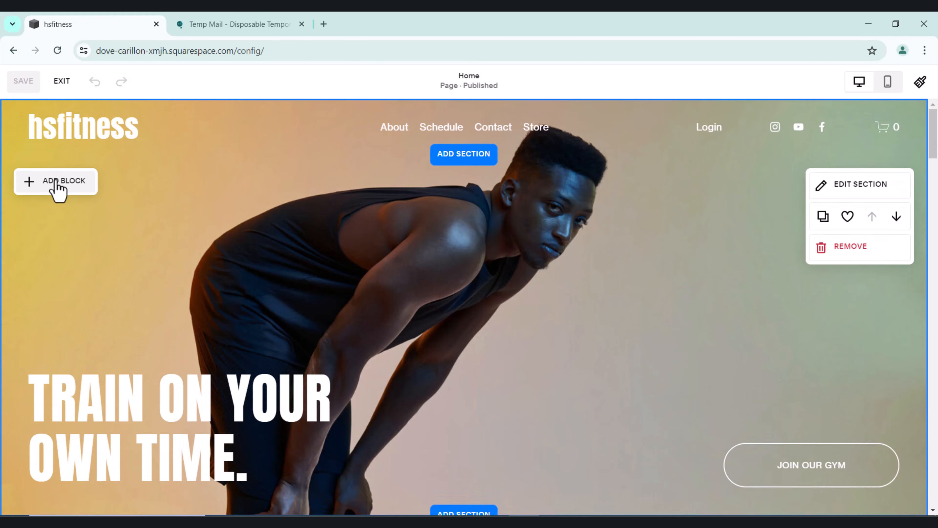
left_click(57, 189)
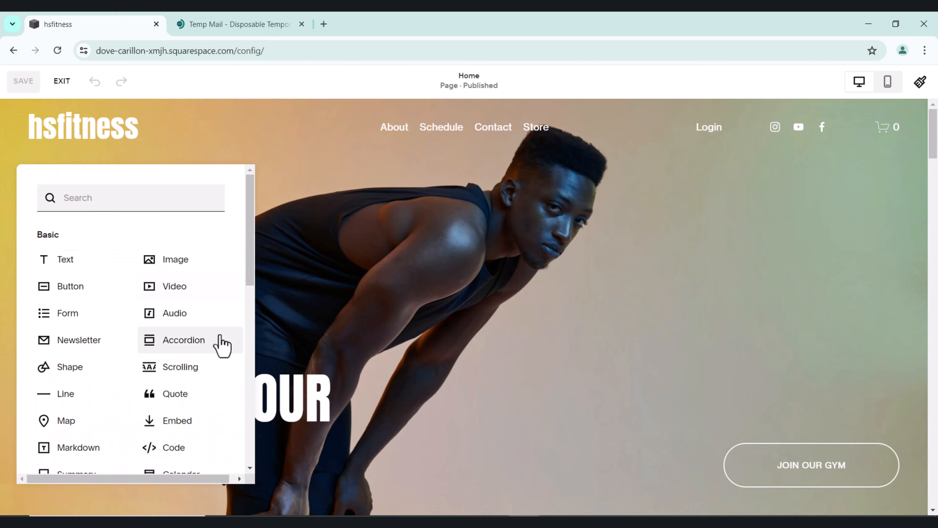
scroll(207, 348, "down", 10)
left_click(480, 213)
left_click(464, 153)
left_click(132, 371)
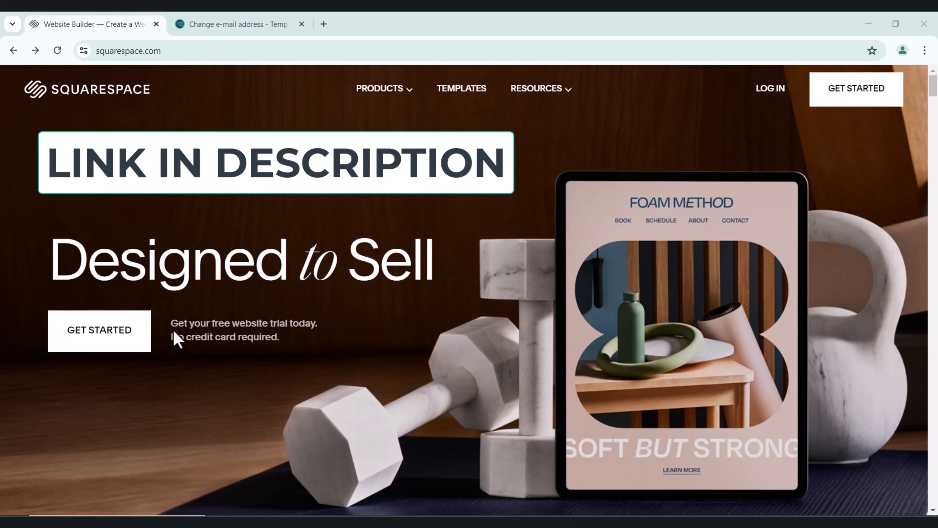
left_click_drag(173, 337, 306, 338)
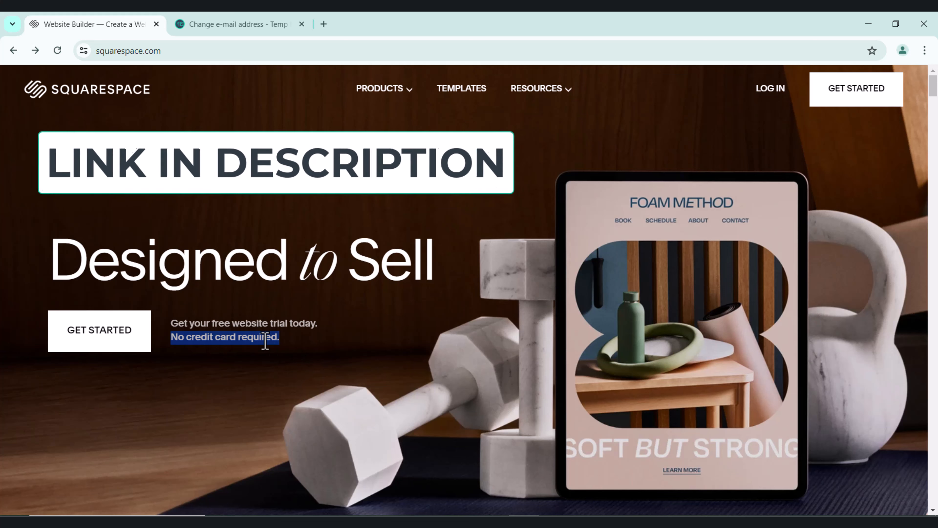
left_click(284, 390)
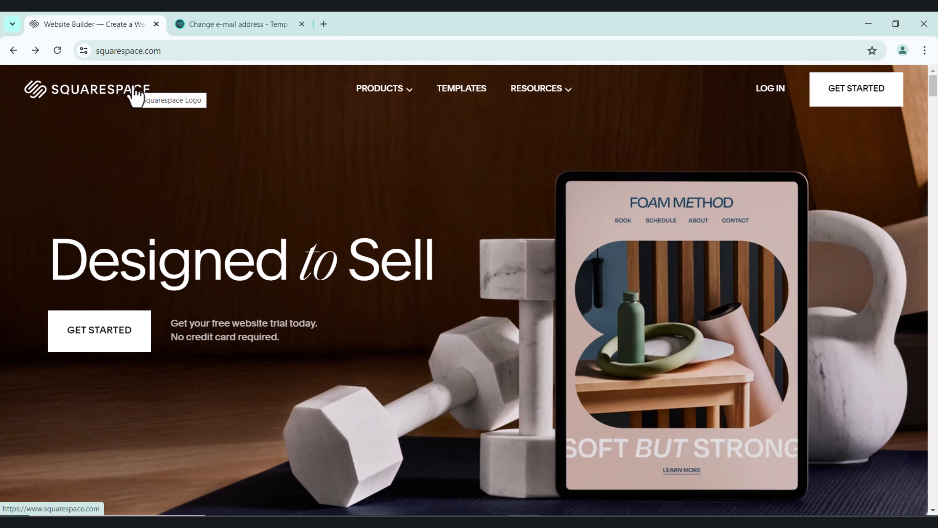
Step: Get started with a new website, skip the site topic and goal questions, and close the setup questionnaire to reach the template gallery
left_click(851, 100)
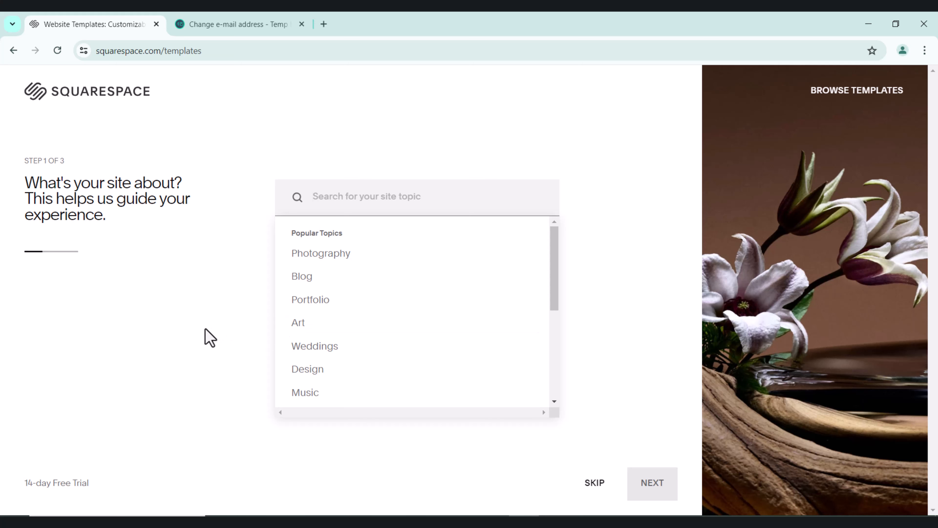
left_click(205, 328)
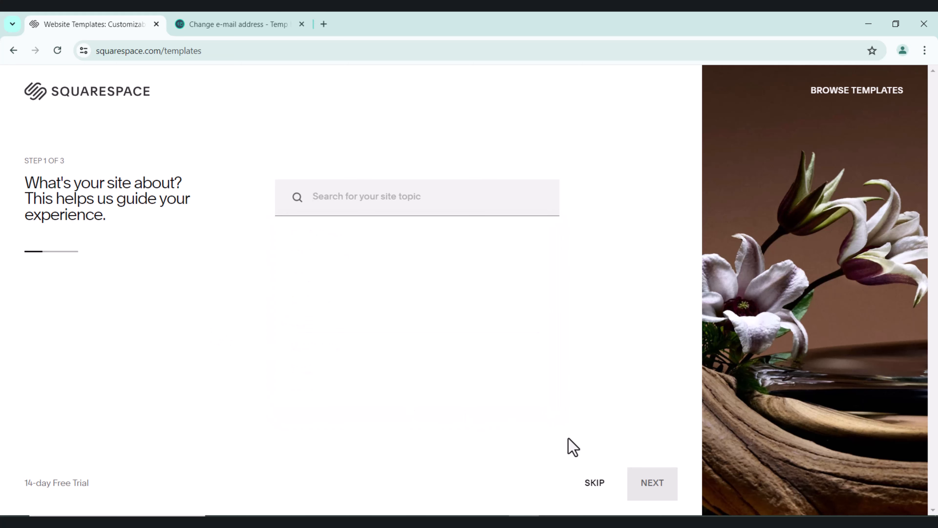
left_click(597, 484)
left_click(597, 484)
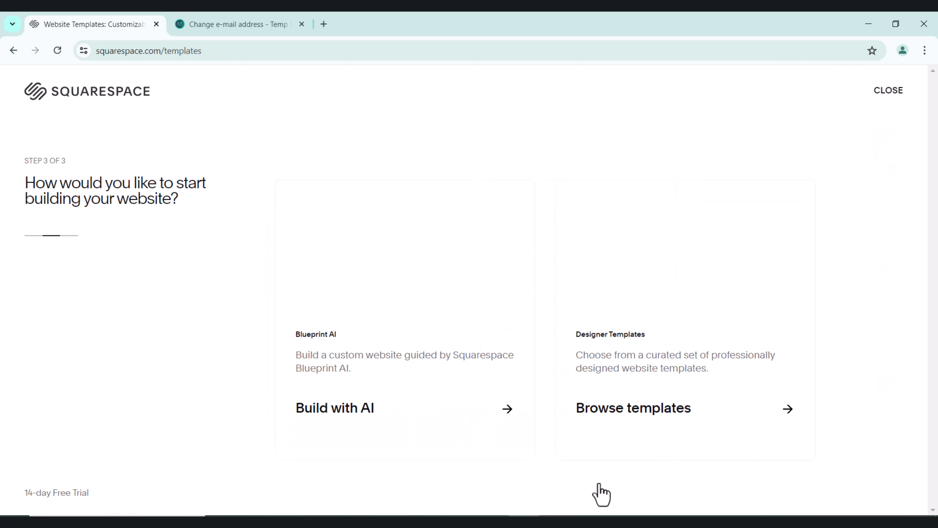
left_click(886, 93)
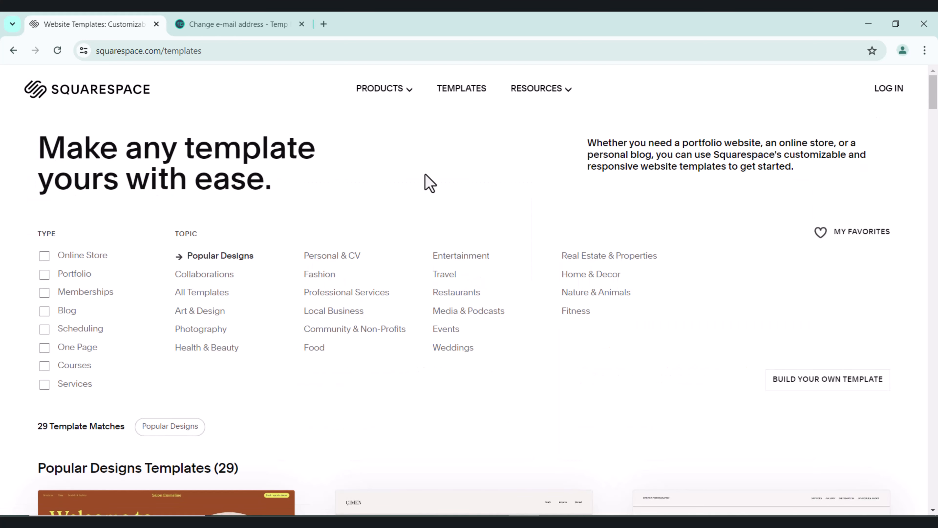
Step: Look through the Popular Designs templates and the available type and topic filters
scroll(509, 218, "down", 15)
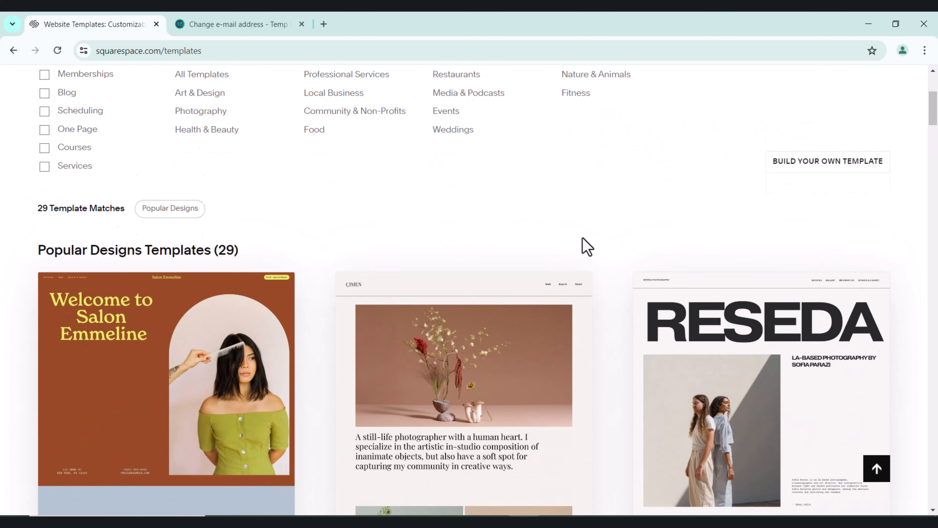
scroll(594, 250, "down", 15)
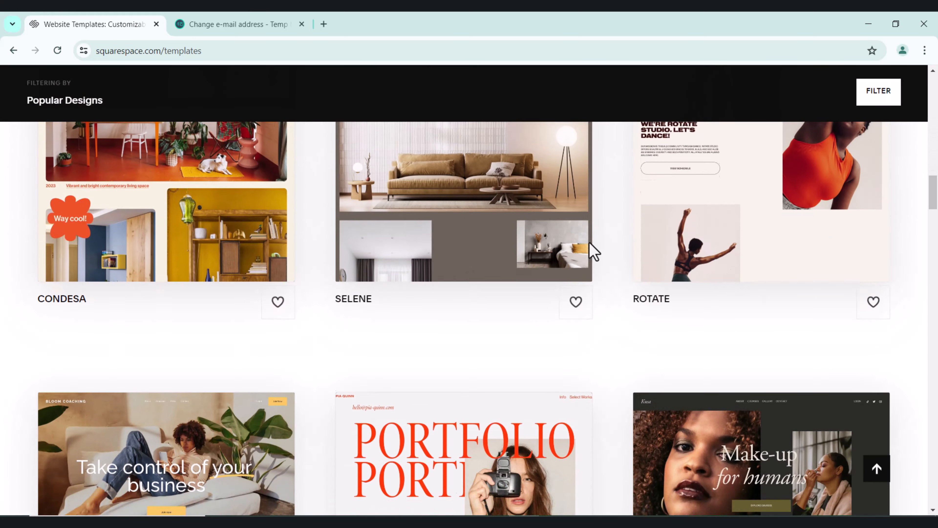
scroll(590, 256, "down", 5)
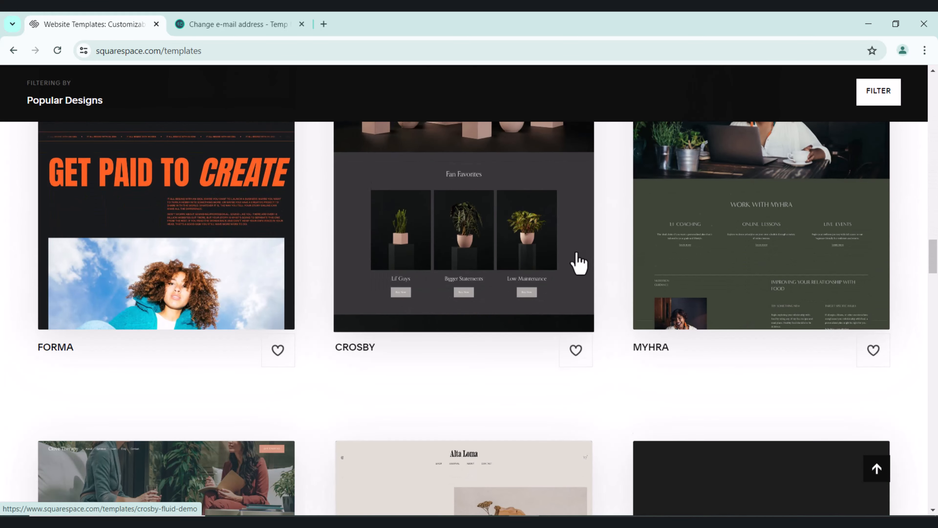
scroll(580, 260, "down", 7)
scroll(578, 262, "up", 6)
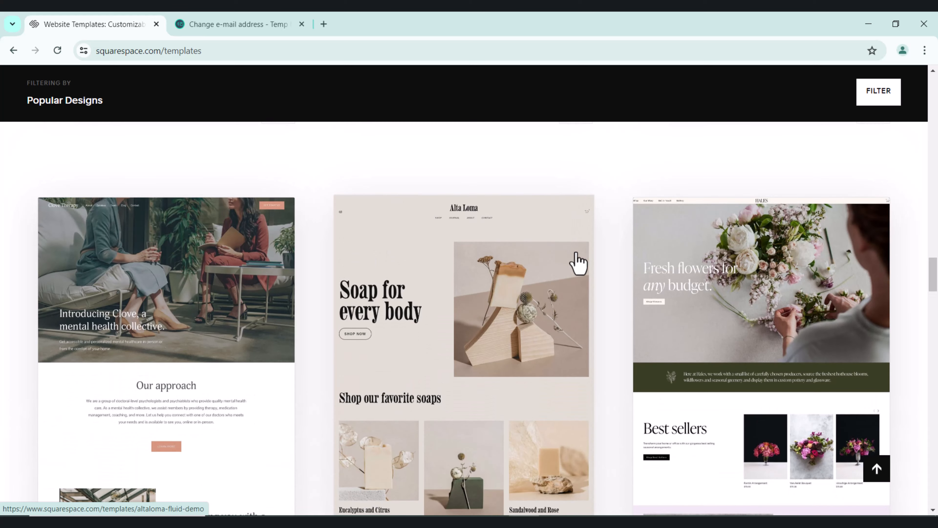
scroll(578, 263, "down", 3)
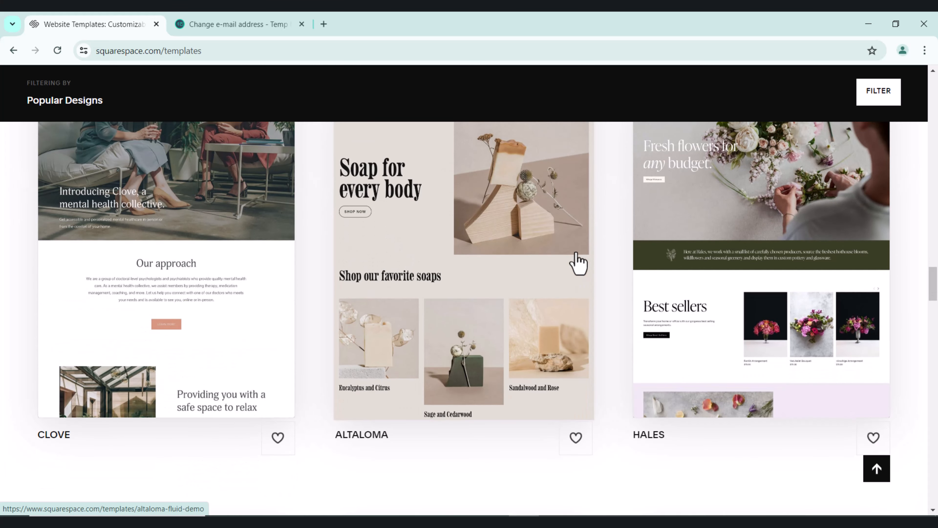
scroll(578, 262, "up", 20)
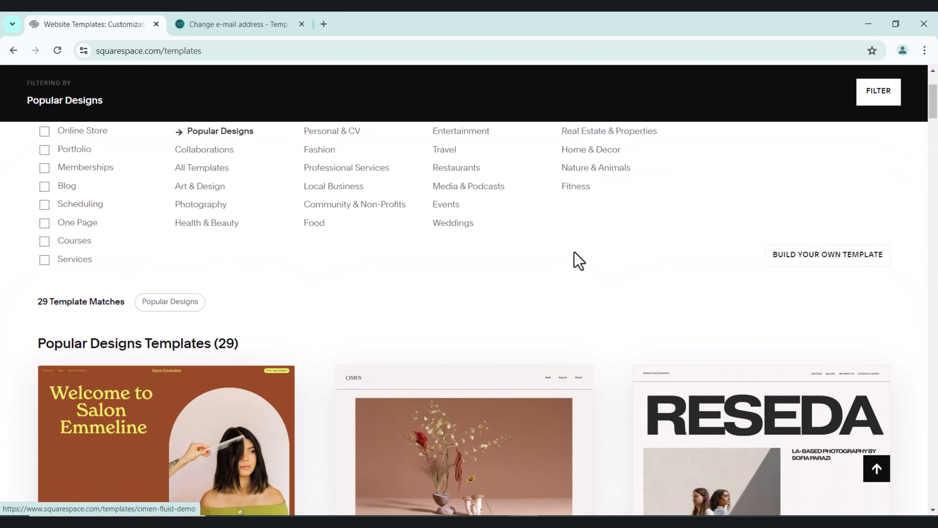
scroll(578, 262, "up", 3)
scroll(578, 260, "down", 2)
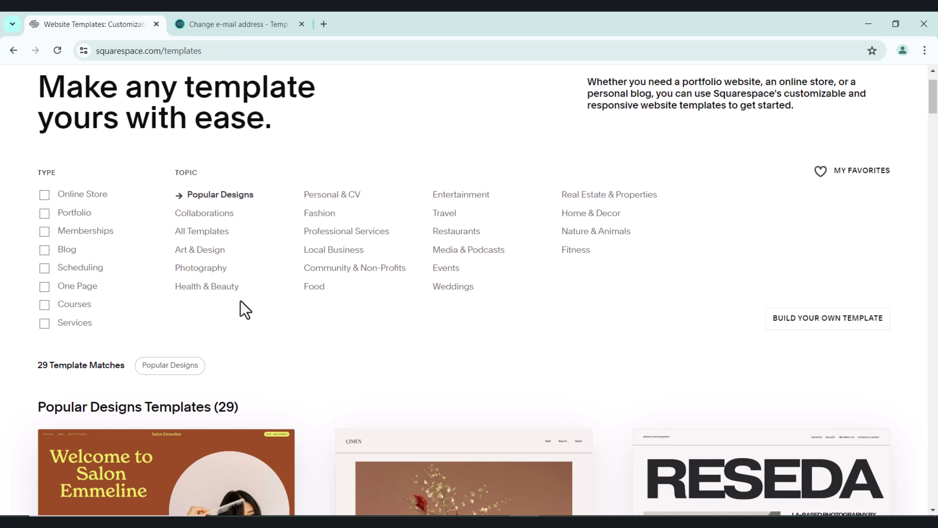
Step: Filter the templates by the Portfolio type and open the Klipsan template's preview
left_click(44, 213)
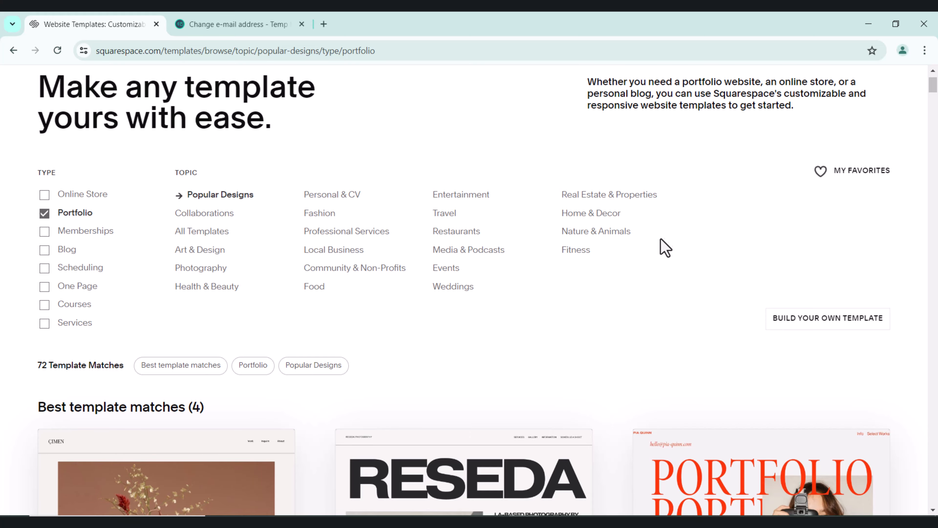
scroll(661, 238, "down", 10)
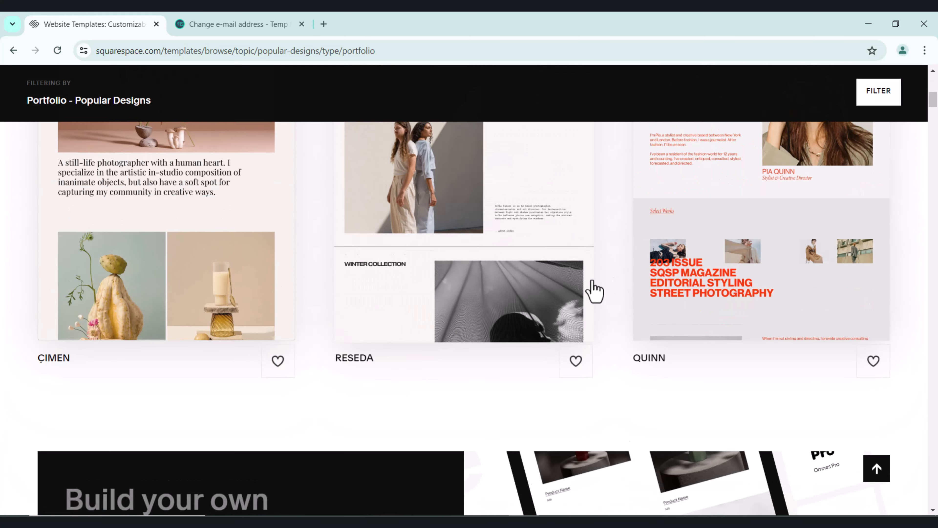
scroll(593, 290, "down", 12)
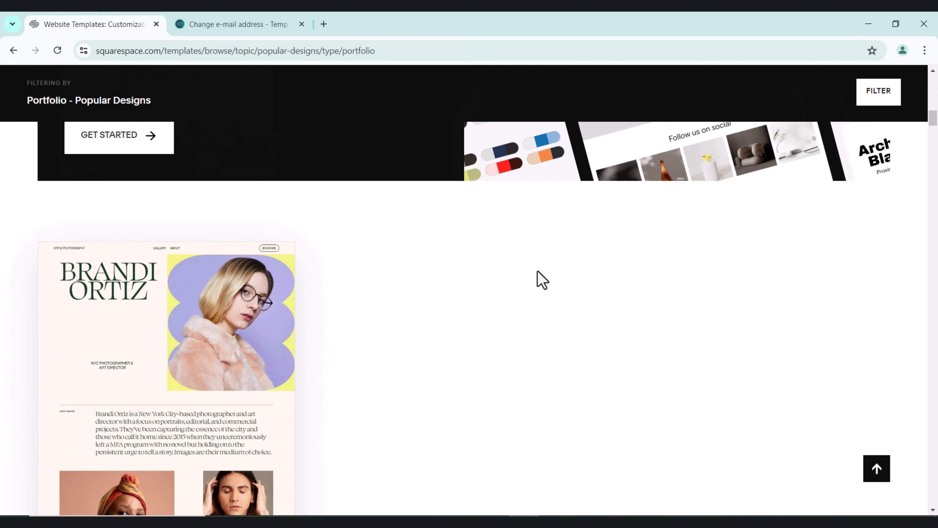
scroll(541, 280, "down", 7)
scroll(536, 272, "down", 10)
left_click(464, 280)
Step: Review the Klipsan demo page down to its footer and start a site with this design
scroll(429, 273, "down", 15)
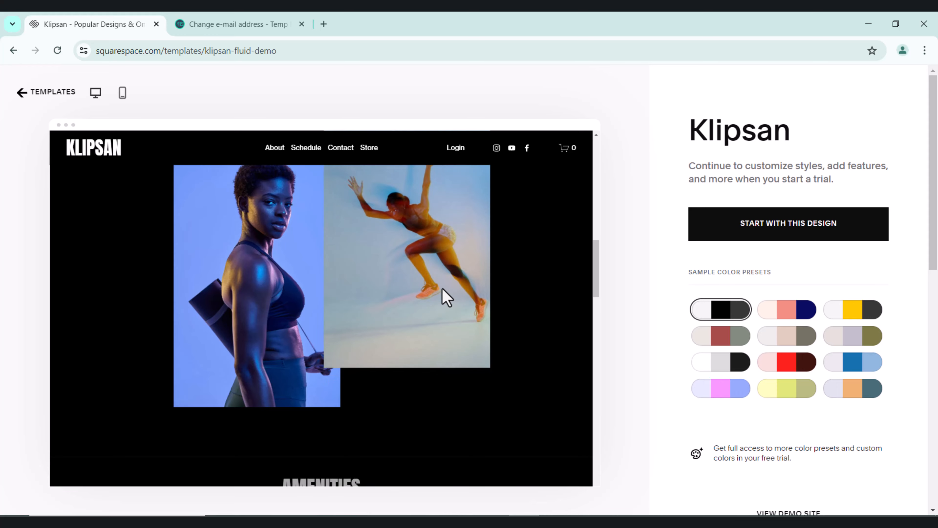
scroll(444, 290, "down", 4)
scroll(446, 293, "down", 15)
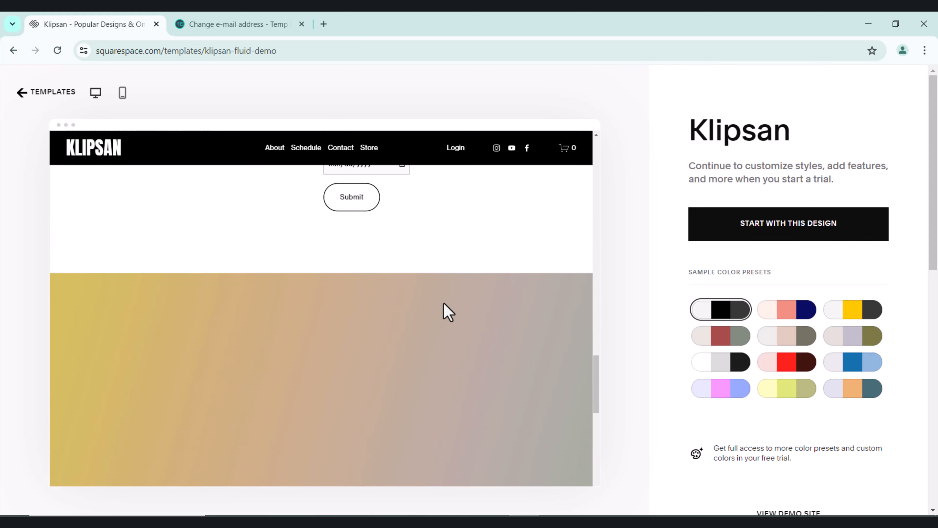
scroll(458, 338, "down", 8)
scroll(460, 336, "up", 15)
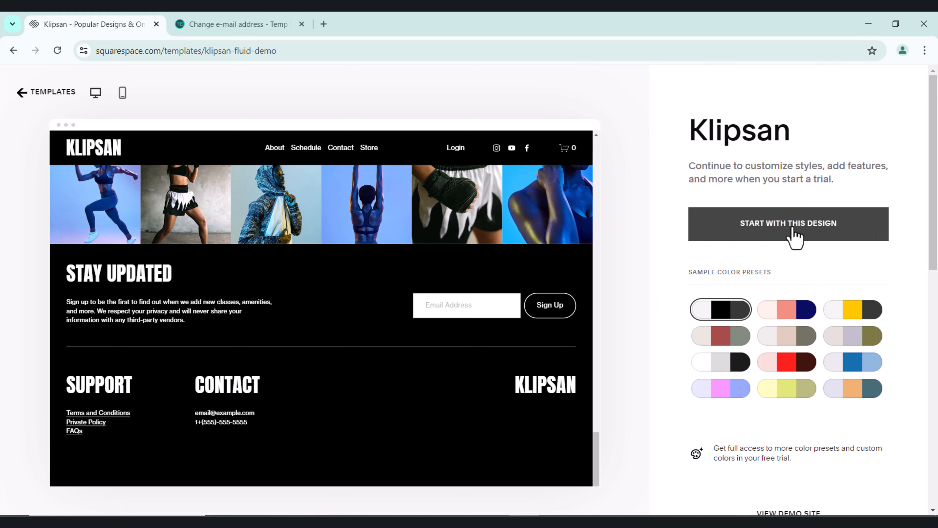
left_click(794, 237)
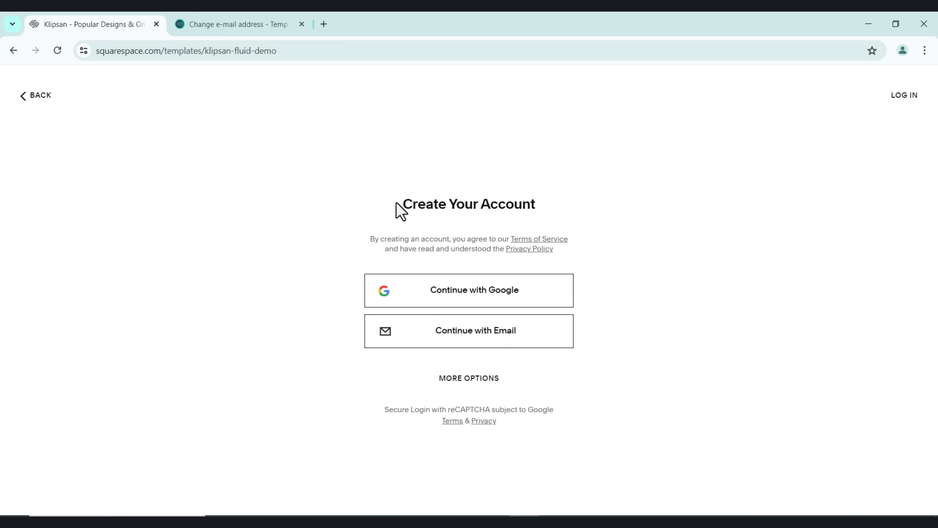
Step: Create an account with the email option, filling in the first name, last name, email address and password, and submit it
left_click_drag(398, 207, 653, 254)
left_click(652, 272)
left_click(438, 343)
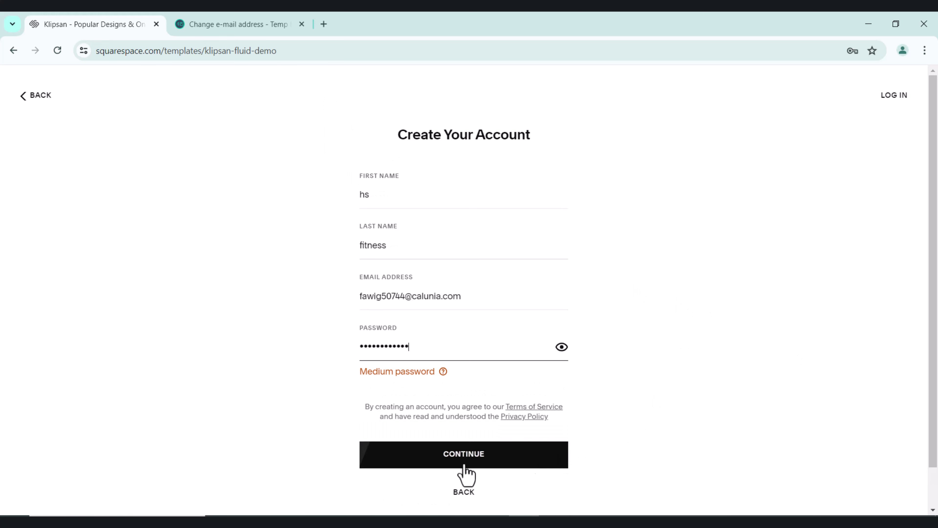
left_click(453, 459)
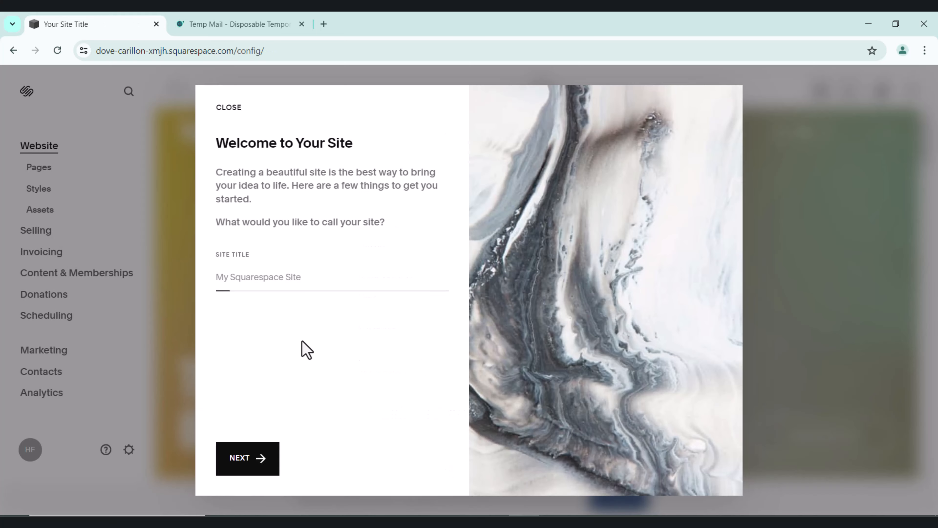
Step: Set the site title to "hsfitness" and go through the remaining welcome guide pages to finish it
left_click(266, 282)
type("hsfitness")
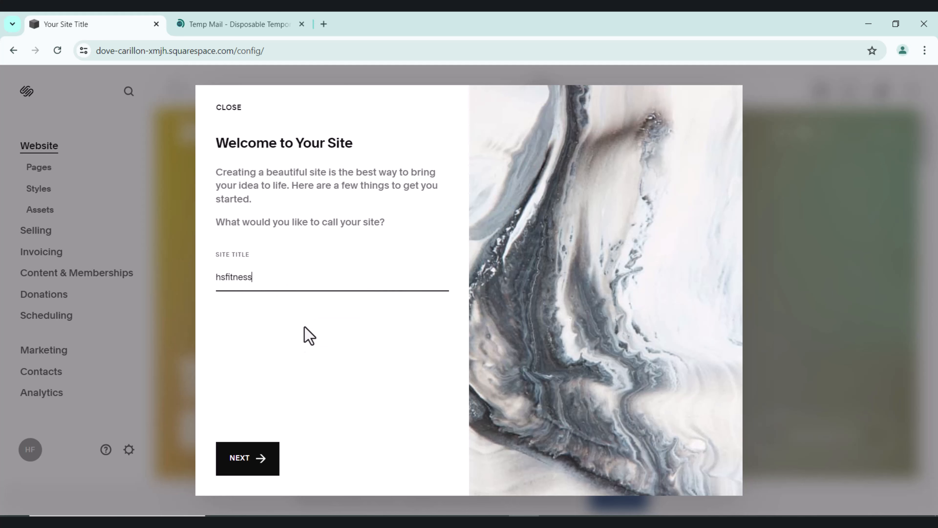
left_click(262, 457)
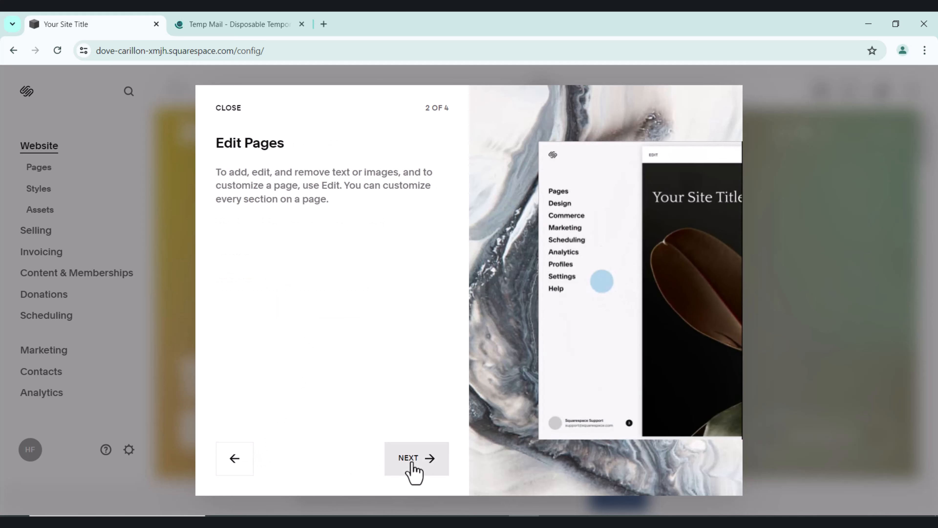
left_click(412, 465)
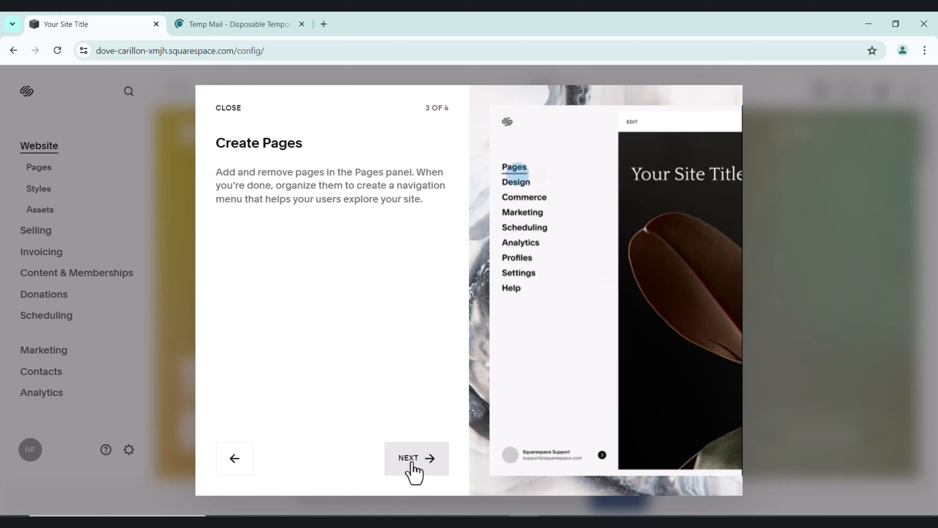
left_click(412, 465)
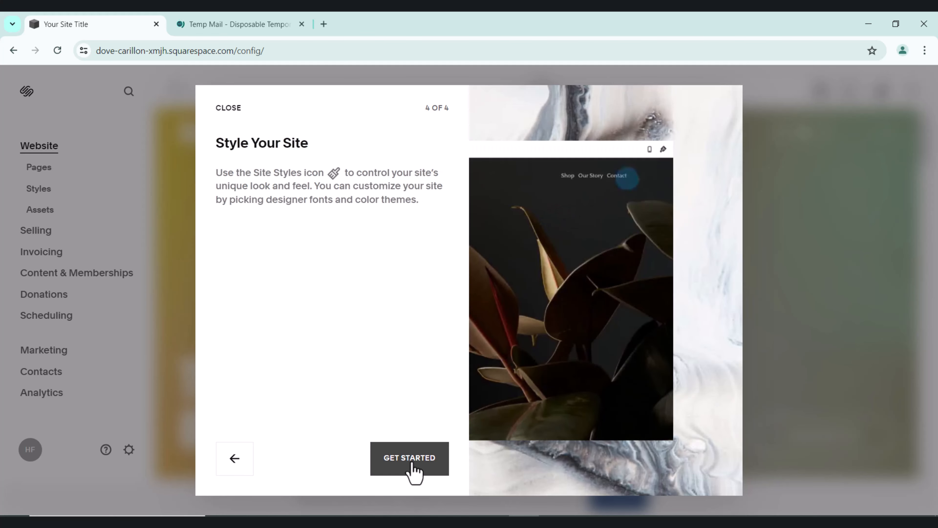
left_click(413, 468)
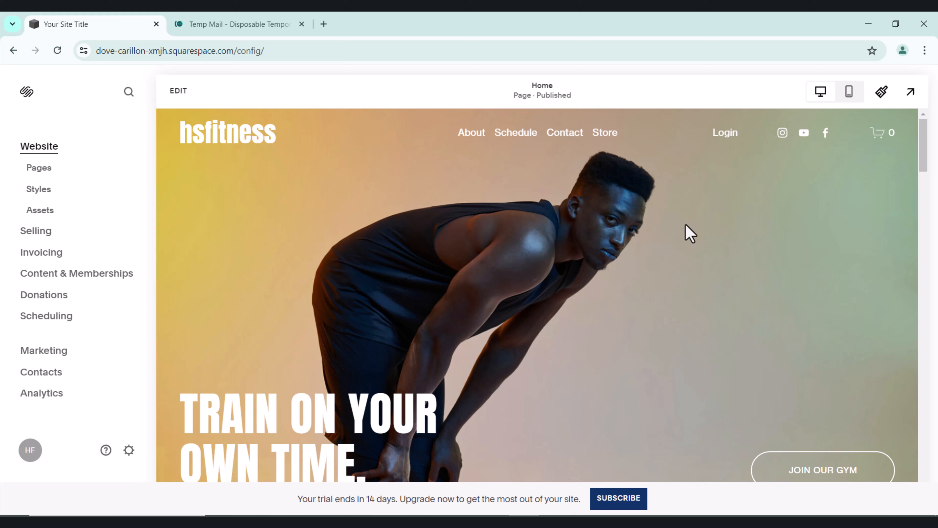
Step: Check the whole home page in mobile view, then return to desktop view
left_click(854, 98)
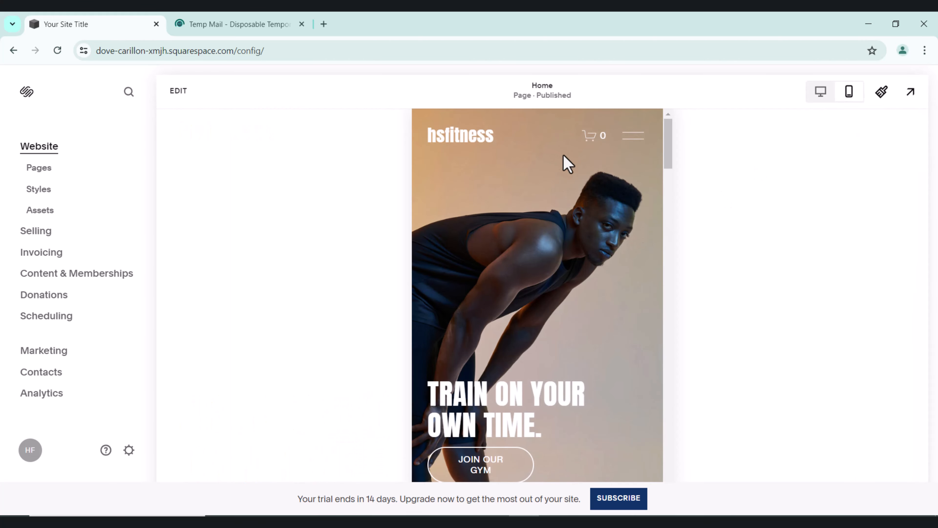
scroll(568, 164, "down", 10)
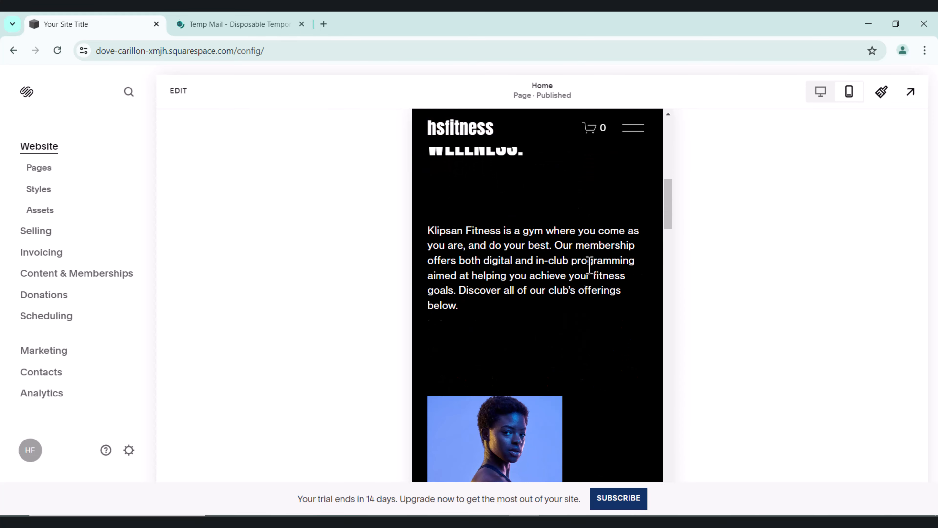
scroll(599, 292, "down", 10)
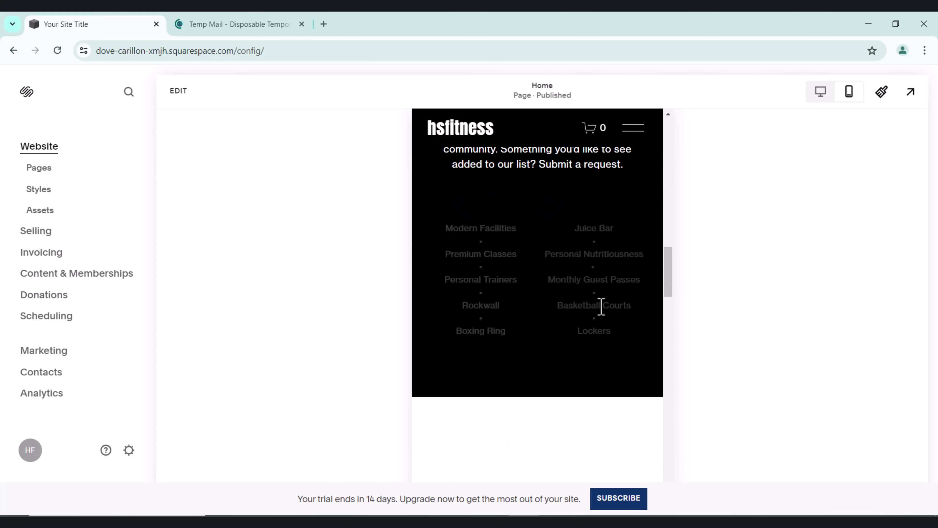
scroll(601, 306, "down", 15)
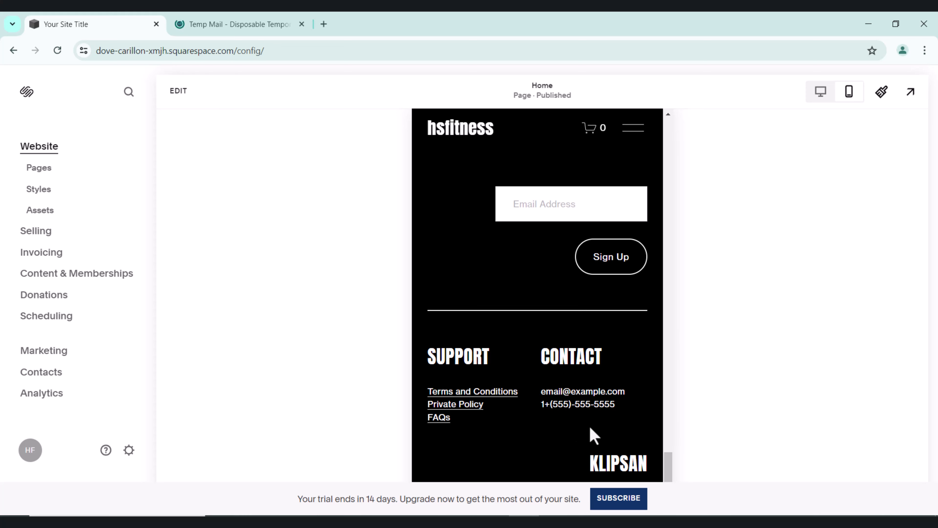
left_click(822, 97)
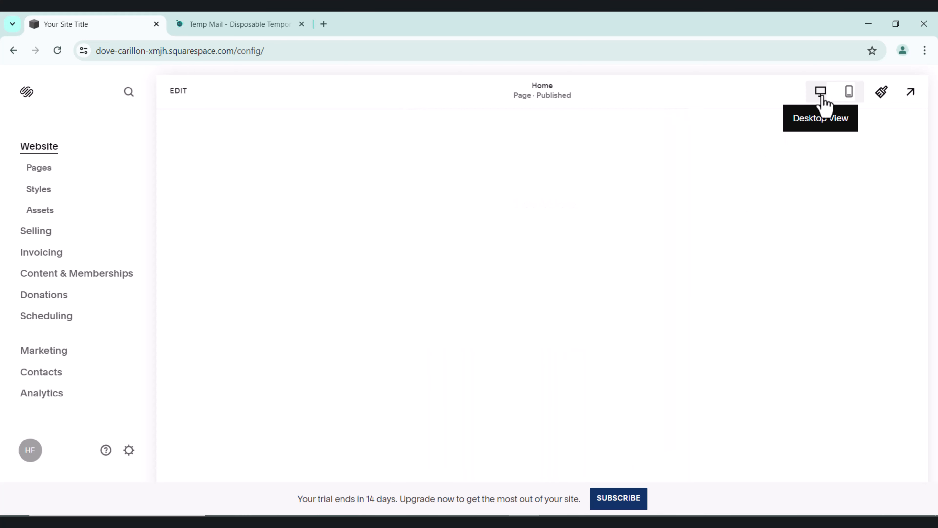
Step: Preview the hsfitness home page at full size down to the footer locations, then leave the preview
scroll(757, 262, "up", 7)
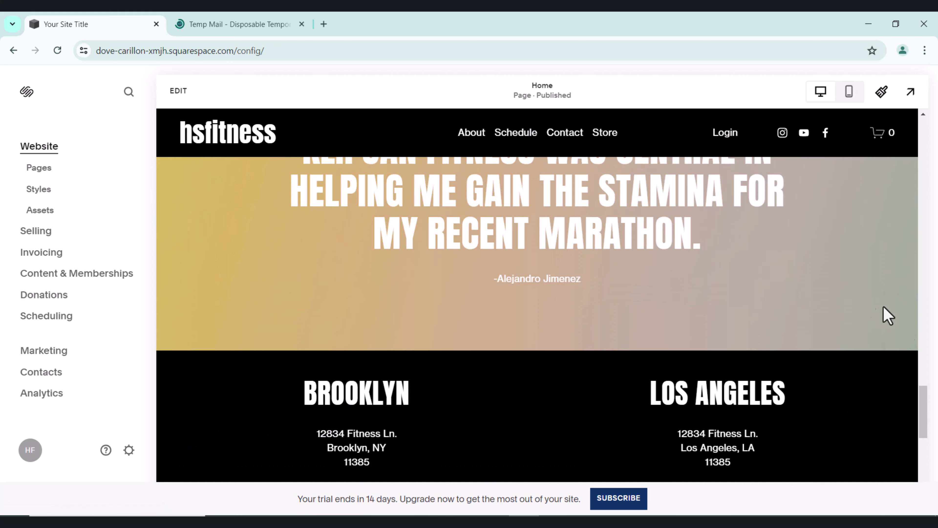
left_click_drag(926, 414, 903, 92)
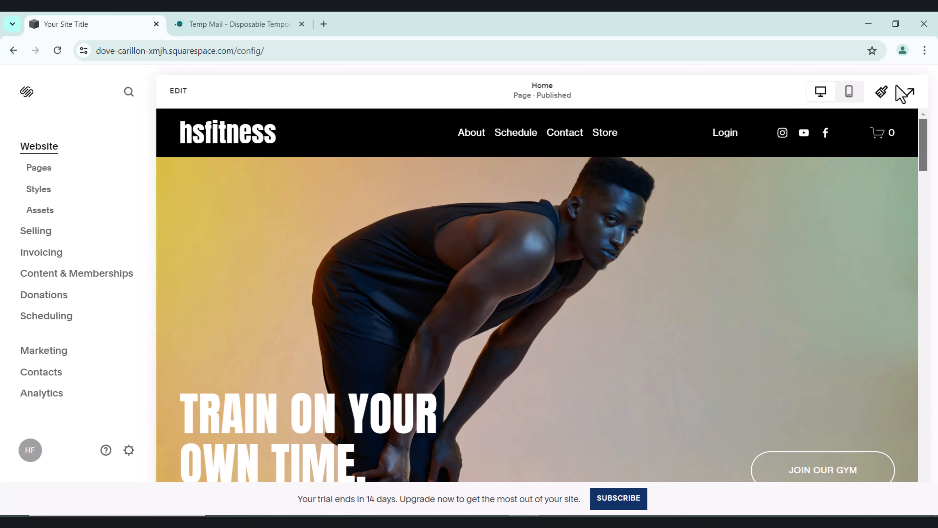
left_click(912, 94)
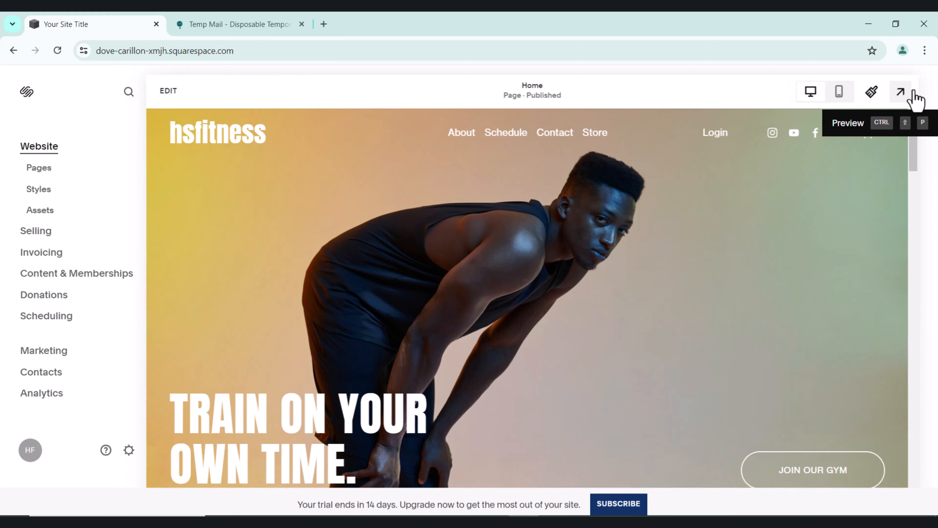
scroll(585, 104, "down", 20)
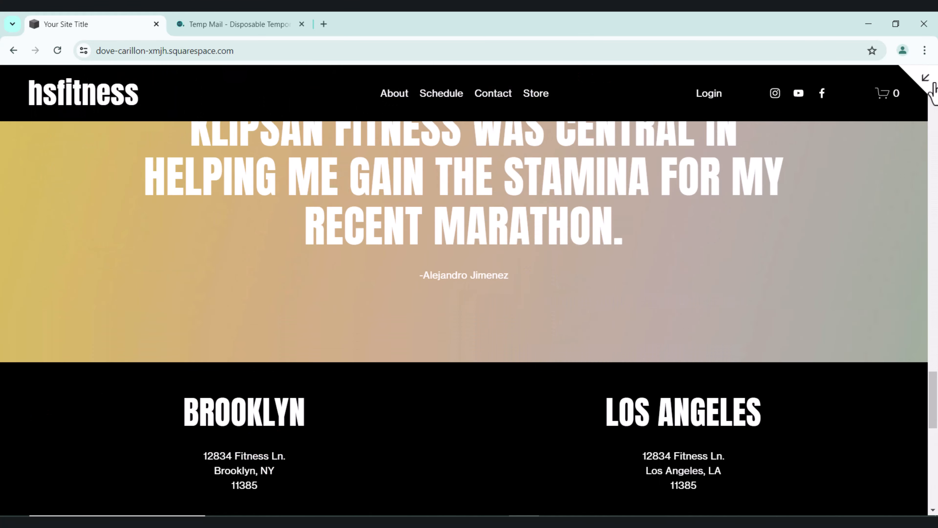
left_click(932, 85)
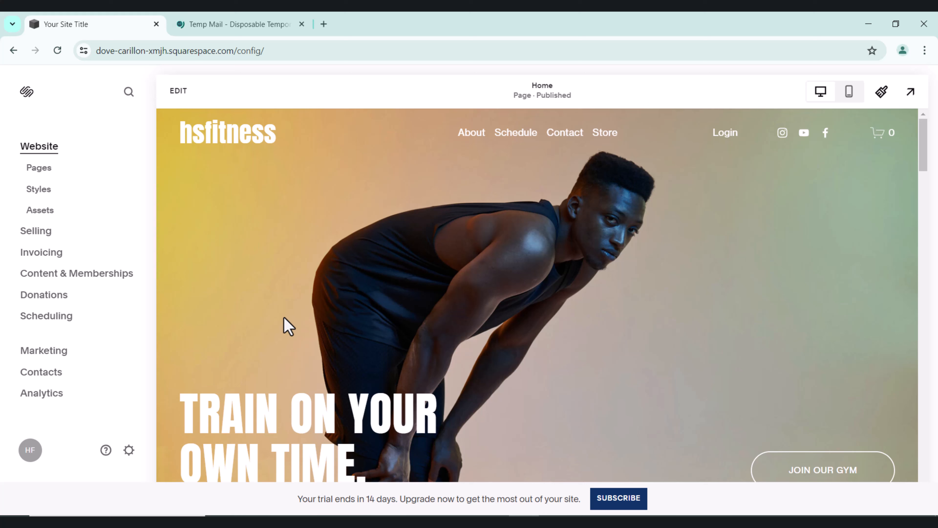
Step: Open the home page for editing with its opening hero section in view
left_click(178, 92)
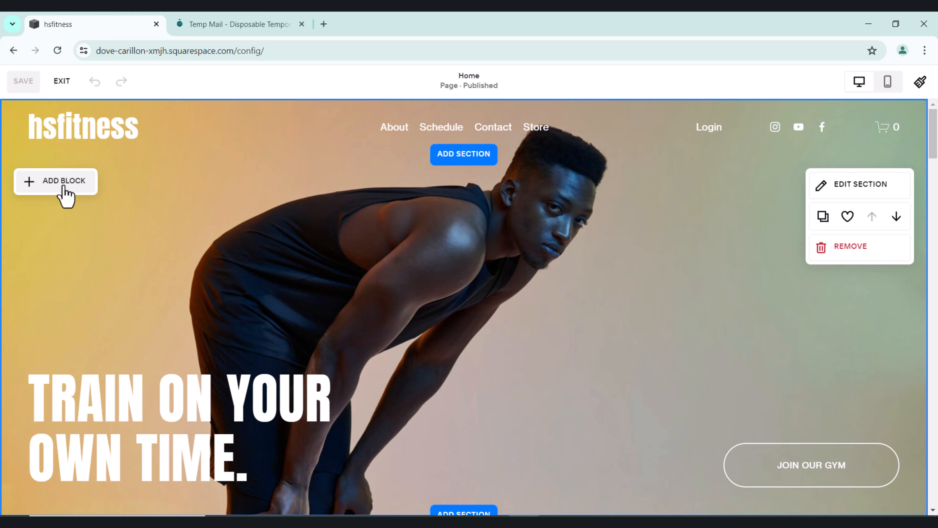
scroll(540, 222, "down", 1)
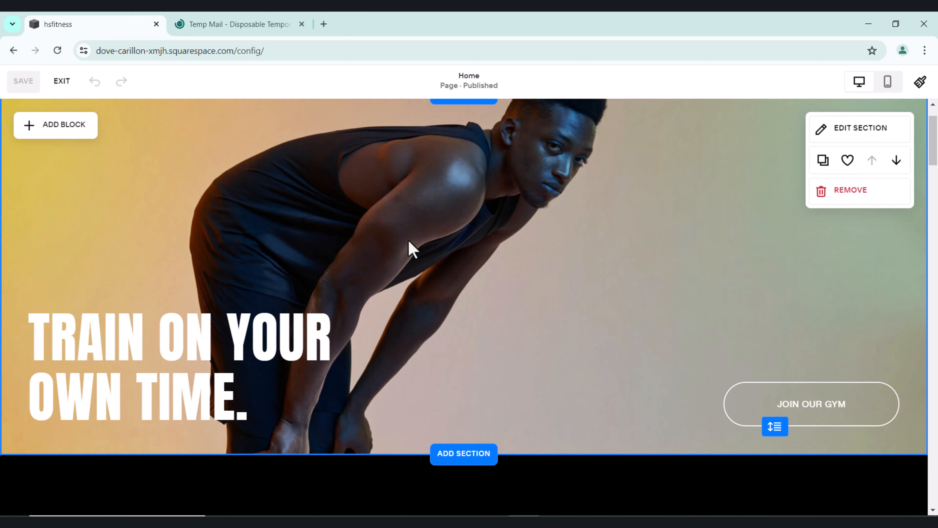
scroll(412, 249, "up", 1)
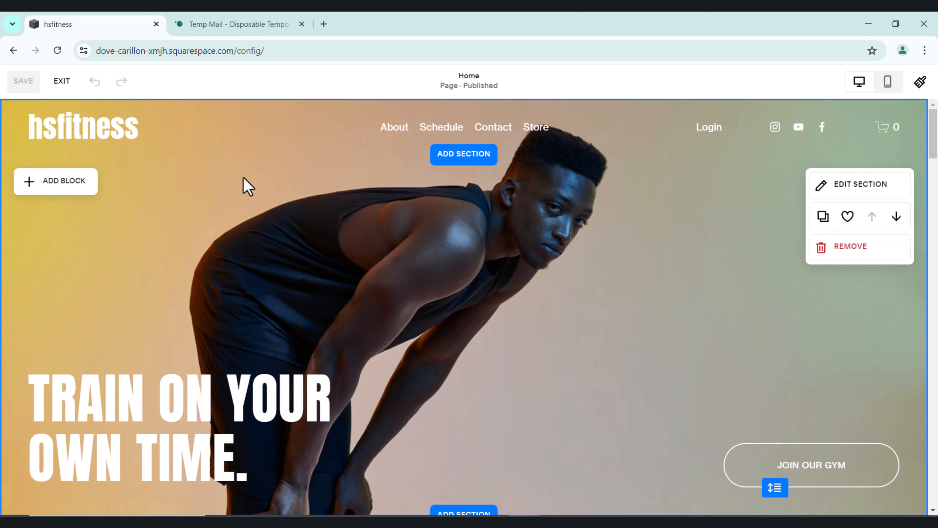
Step: Look through all block types that can be added to the hero section, from Basic to Premium, without adding one
left_click(56, 181)
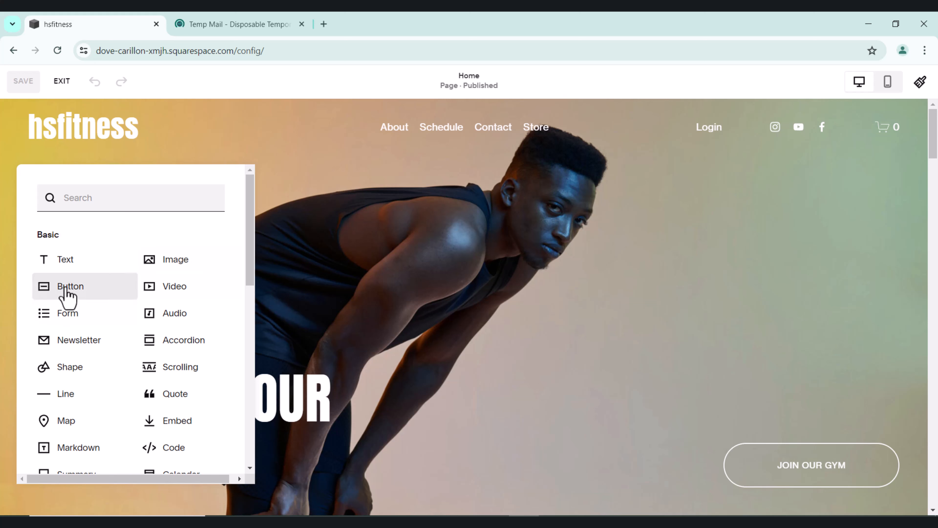
scroll(222, 350, "down", 3)
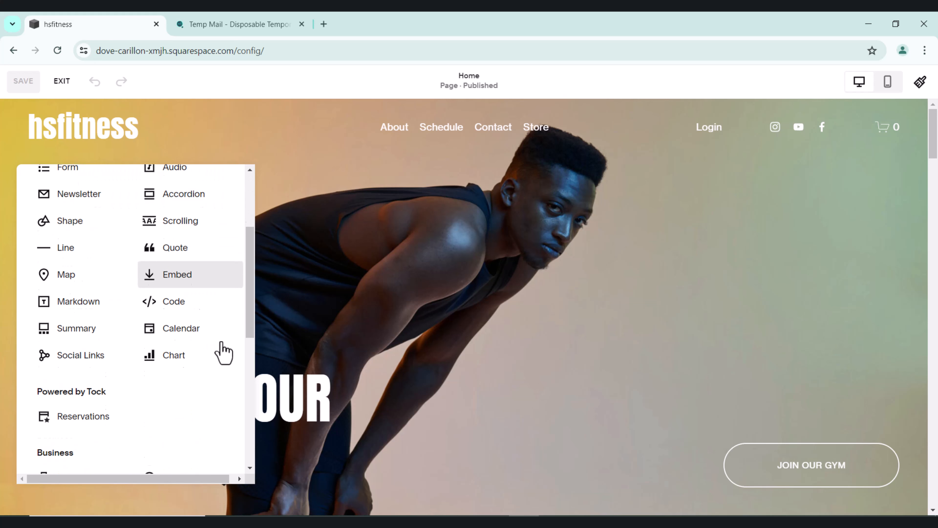
scroll(224, 351, "down", 2)
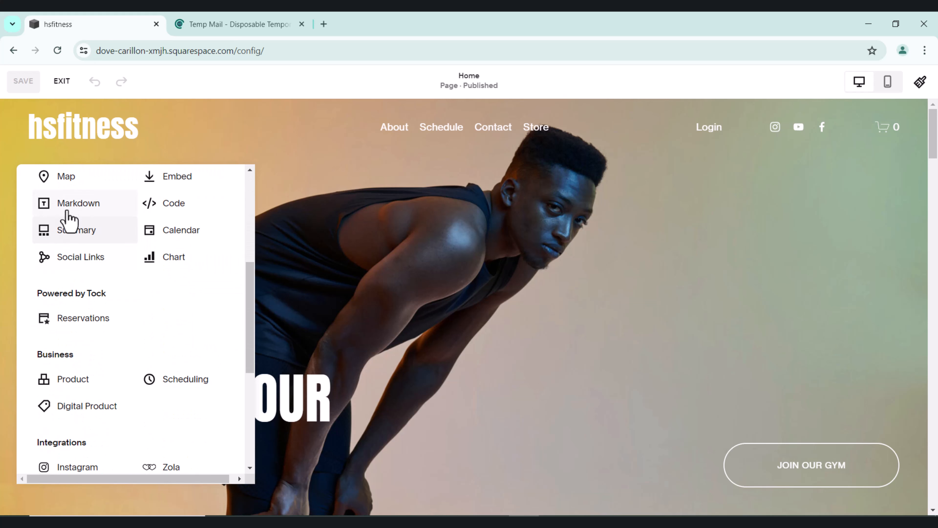
scroll(146, 291, "down", 5)
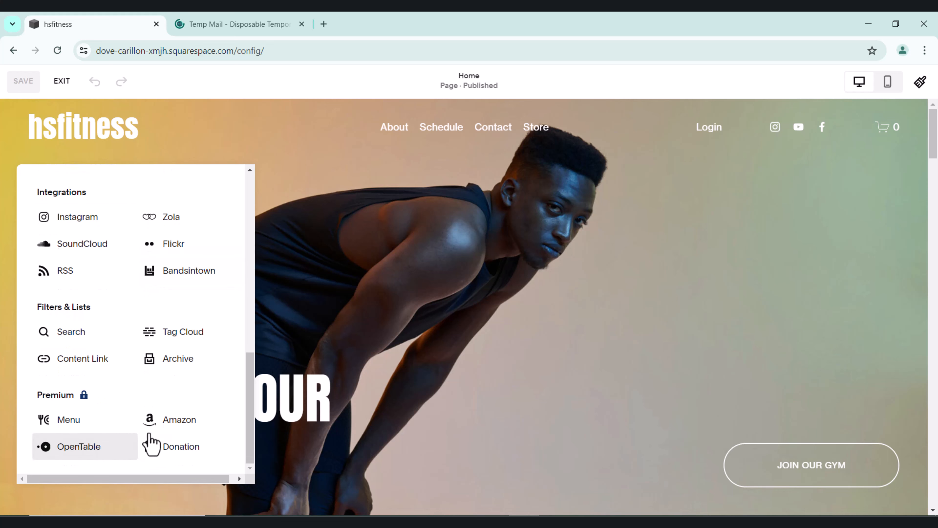
scroll(174, 379, "up", 8)
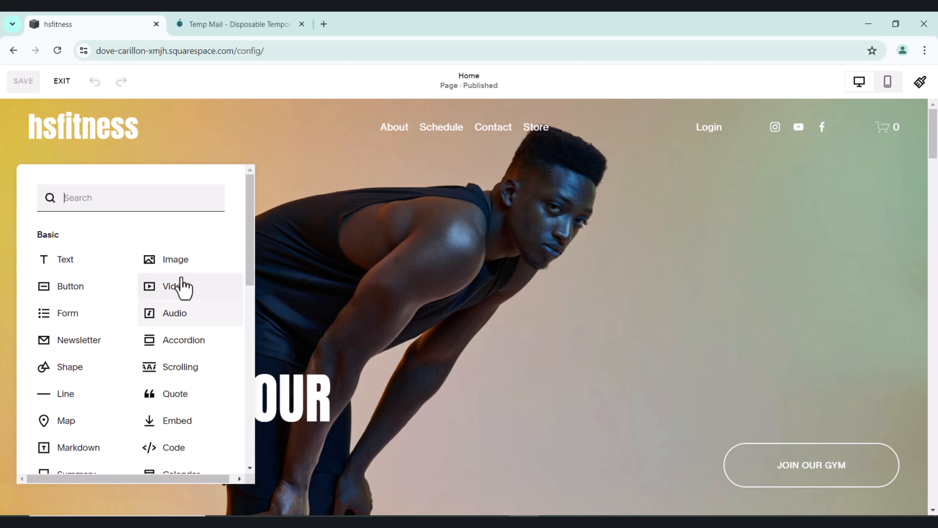
left_click(416, 244)
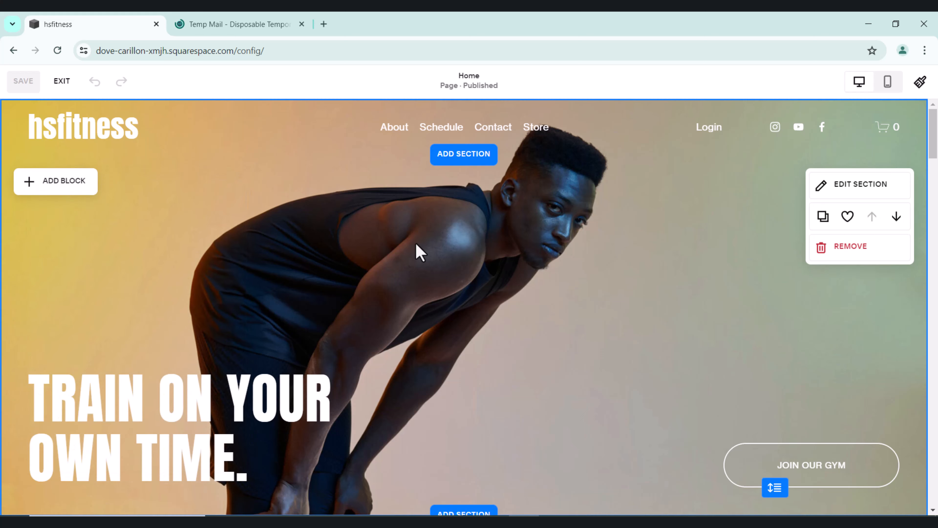
Step: Browse the section templates for the spot above the hero section, including Contact, About, People, Products, Services and Digital Products
left_click(462, 154)
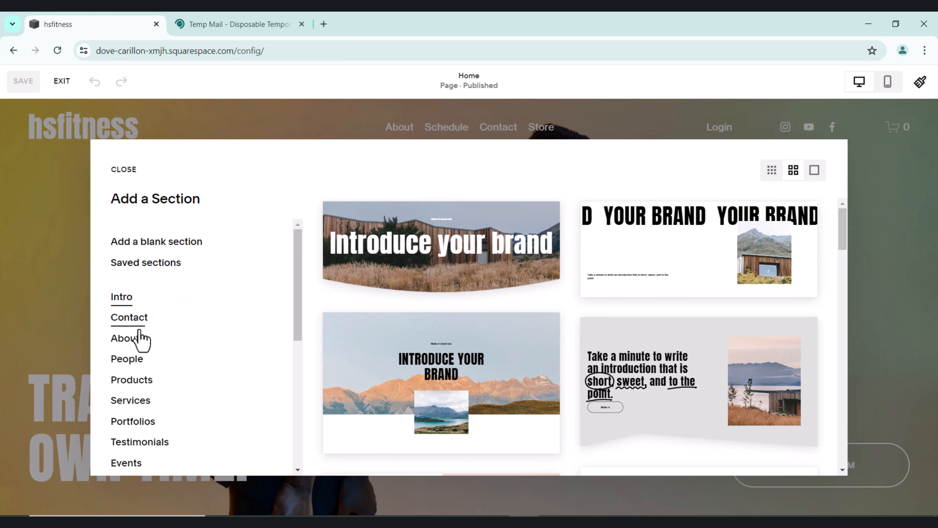
left_click(132, 318)
scroll(136, 325, "down", 1)
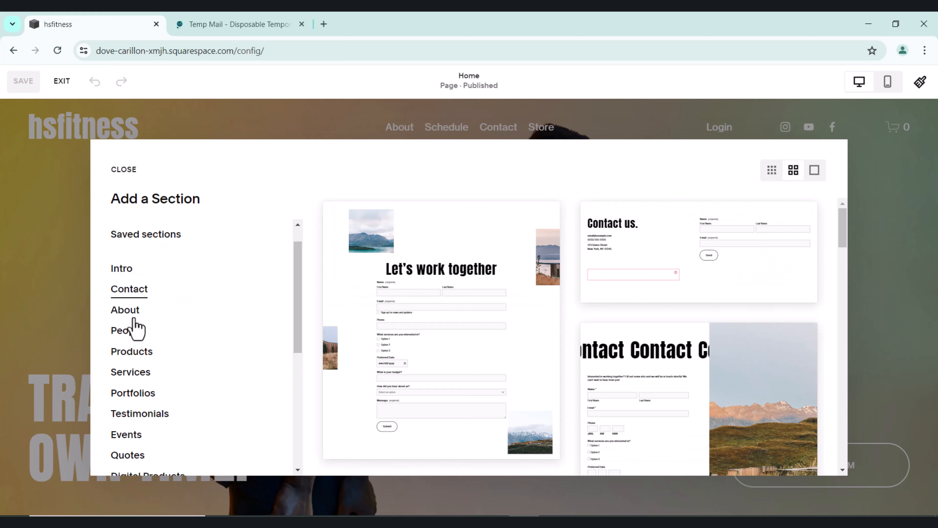
scroll(135, 321, "down", 1)
left_click(122, 283)
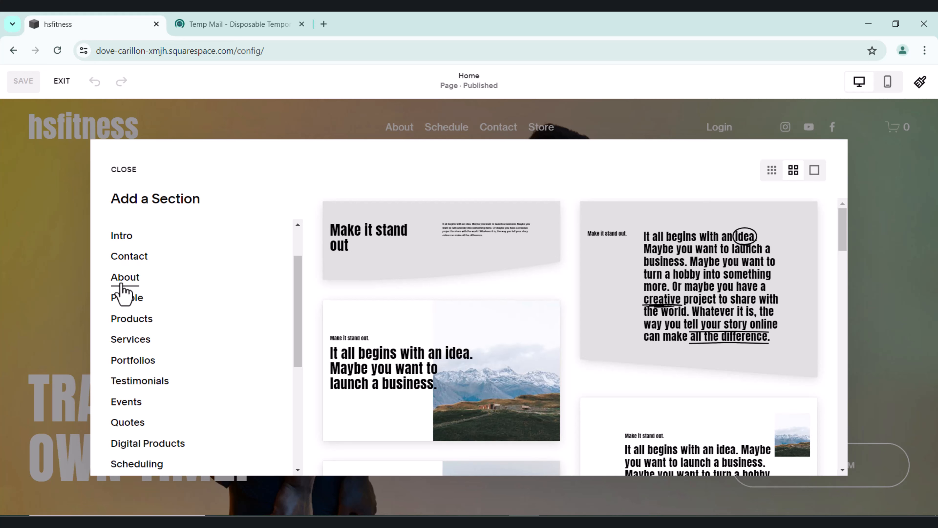
left_click(135, 300)
left_click(134, 321)
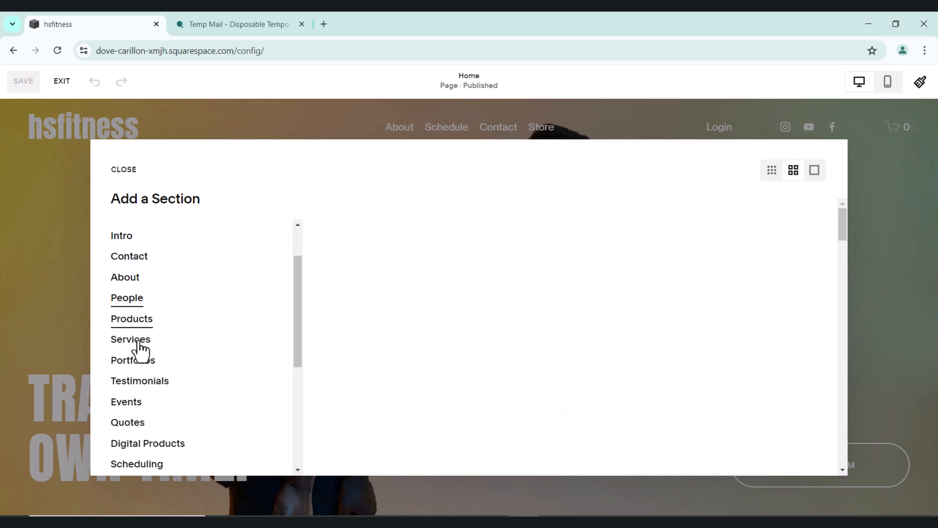
left_click(138, 342)
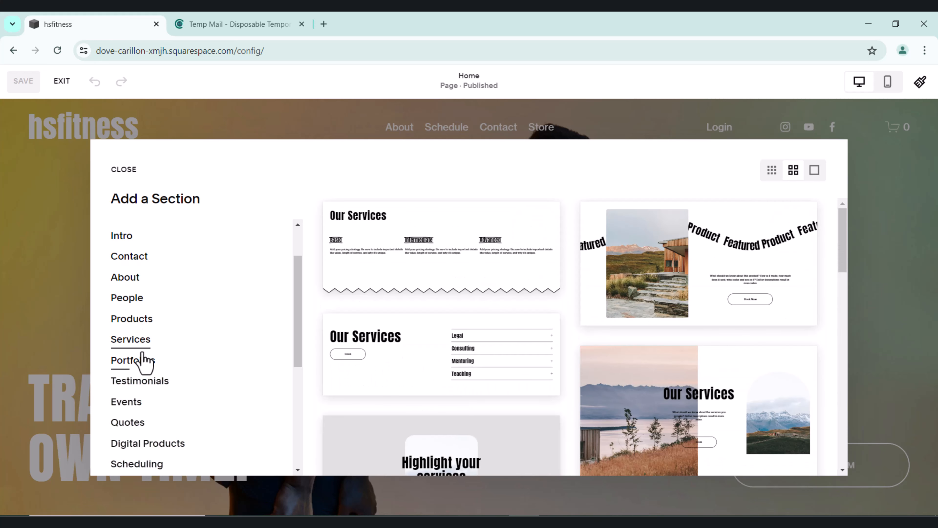
scroll(141, 362, "down", 4)
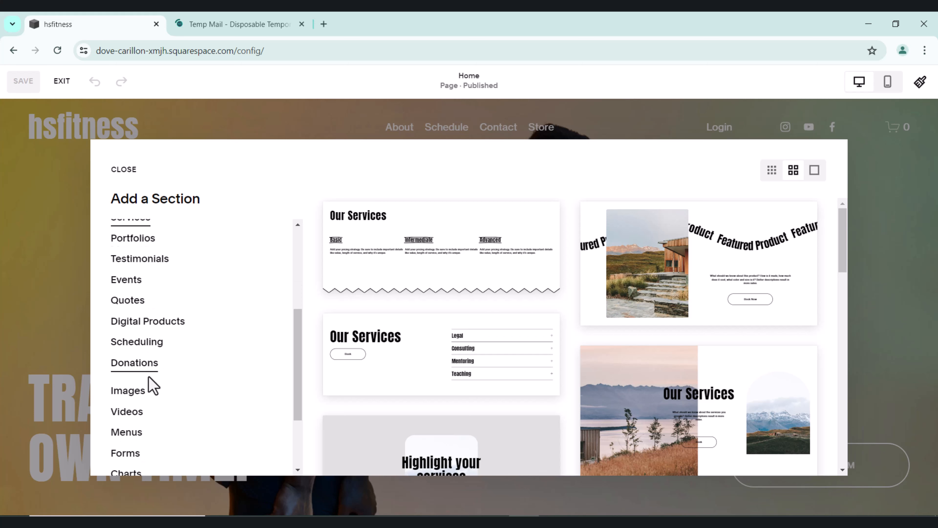
left_click(150, 322)
scroll(163, 367, "down", 2)
scroll(165, 377, "up", 6)
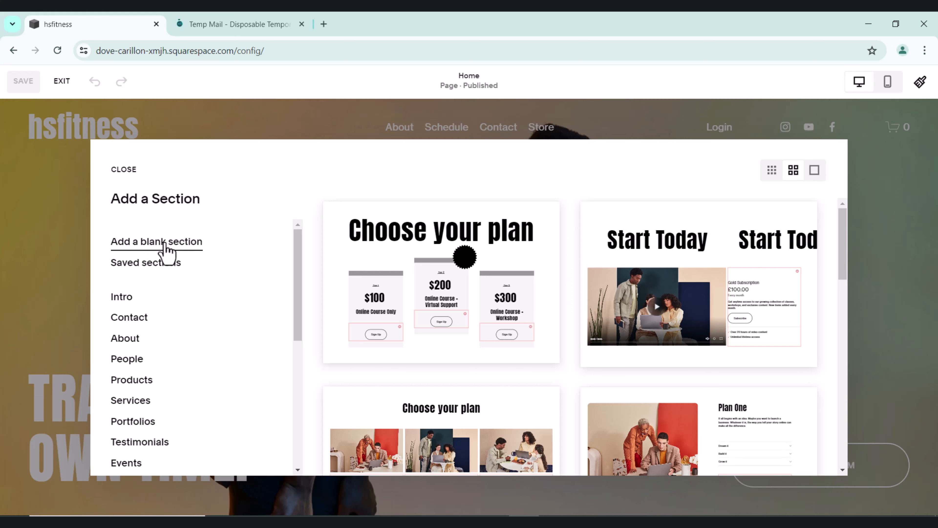
Step: Add a blank section above the hero section and place a text block near its upper middle
left_click(170, 252)
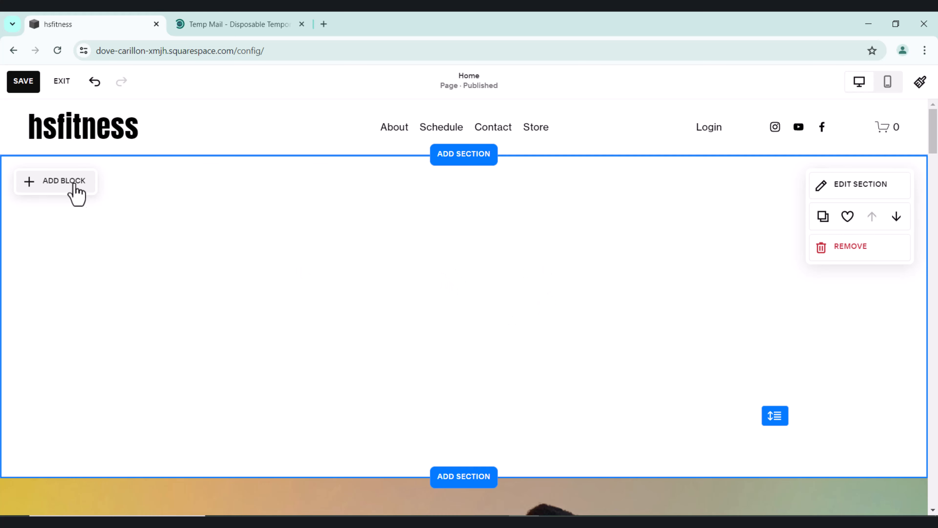
left_click(66, 183)
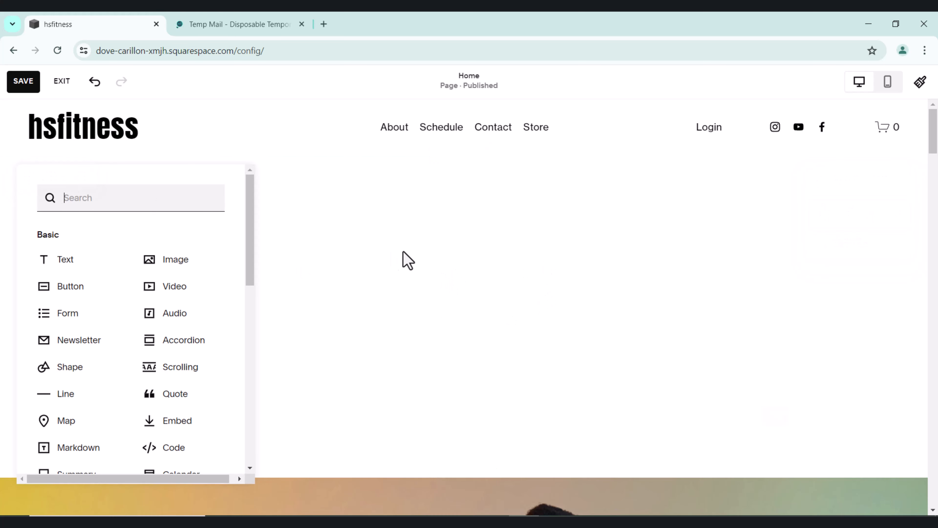
left_click(409, 261)
left_click(53, 193)
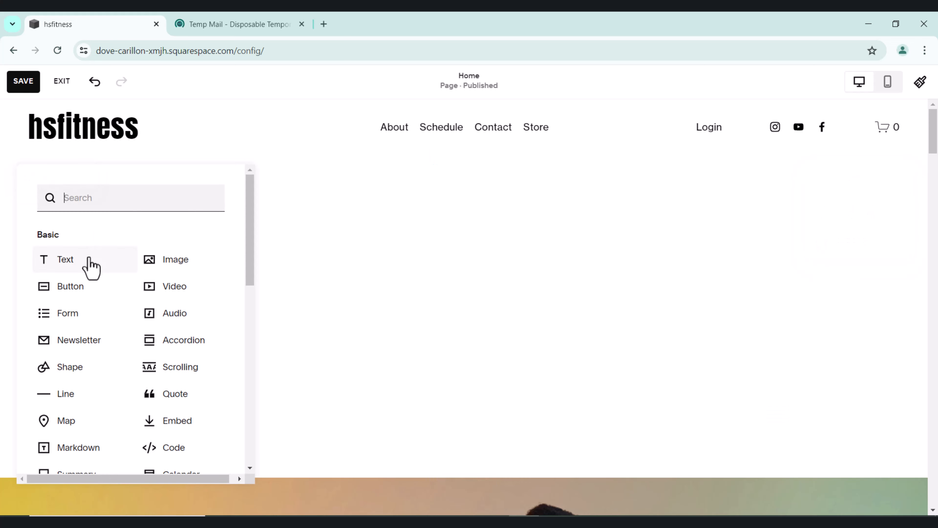
left_click(89, 267)
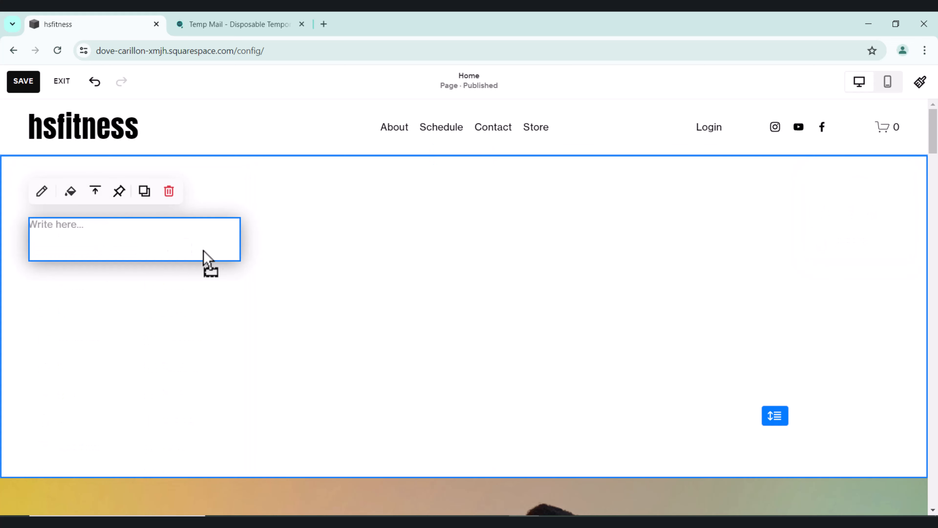
left_click_drag(204, 251, 324, 261)
left_click(106, 216)
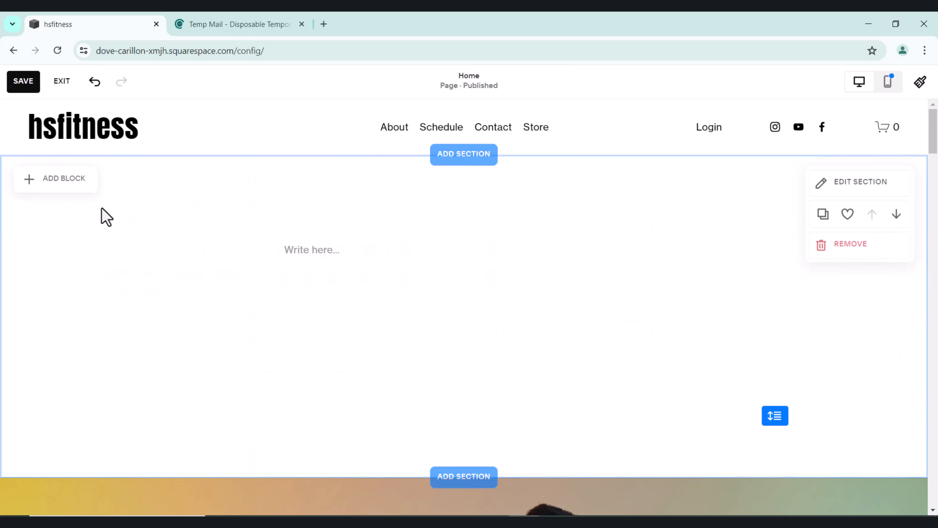
Step: Add an image block below the text block in the blank section and a button block centered beneath the image
left_click(58, 192)
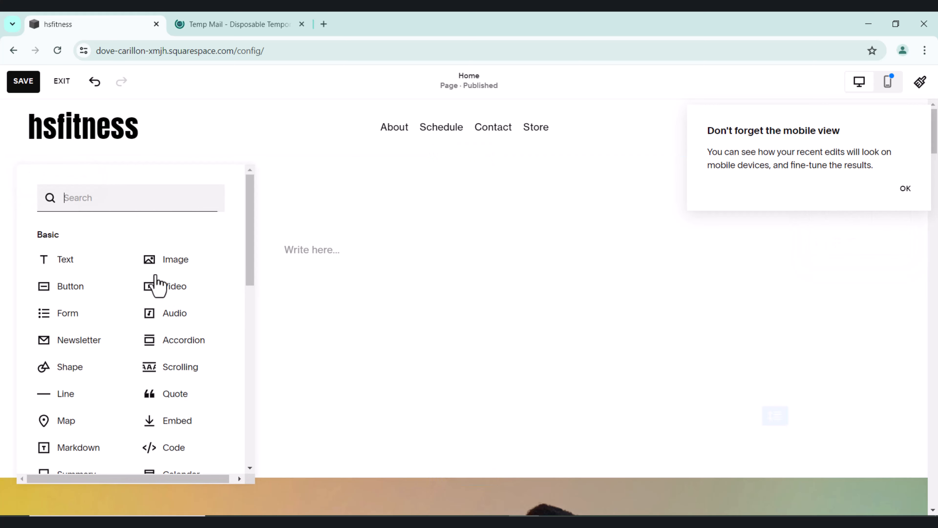
left_click(174, 261)
left_click_drag(173, 296, 462, 346)
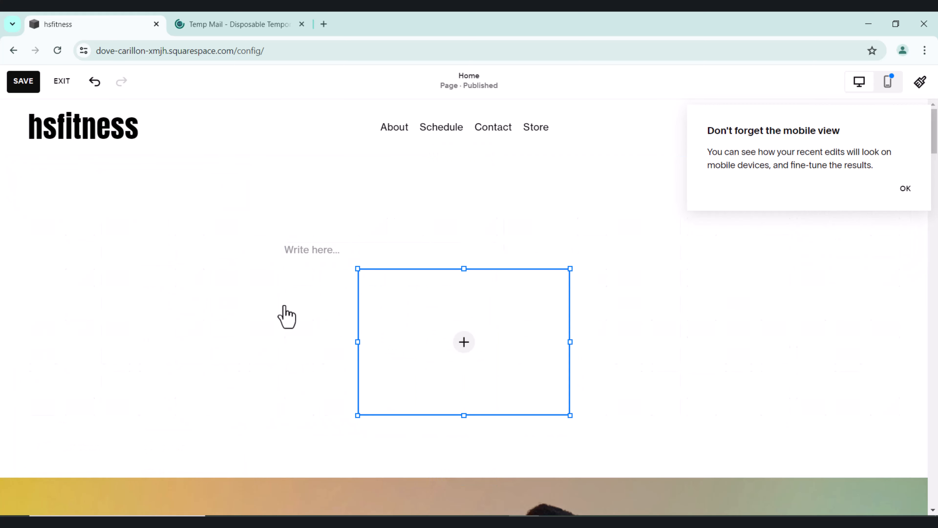
left_click(50, 183)
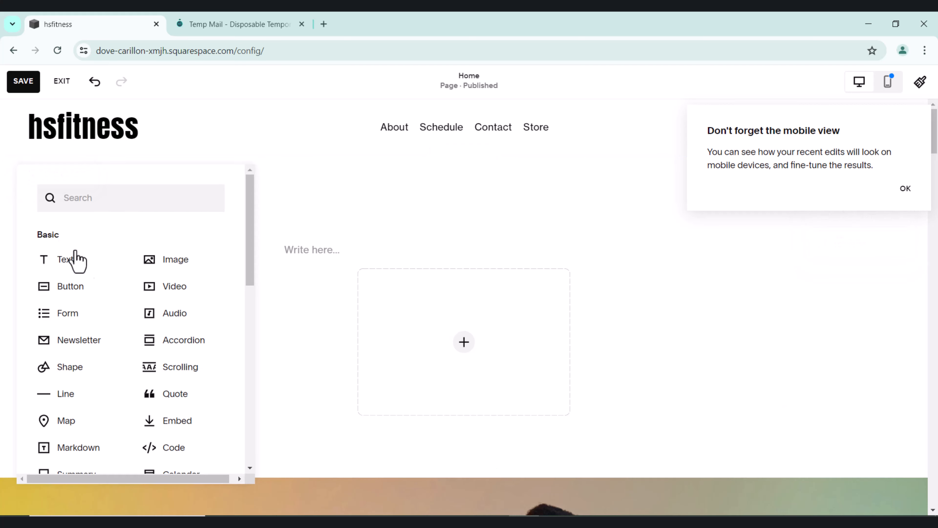
left_click(92, 292)
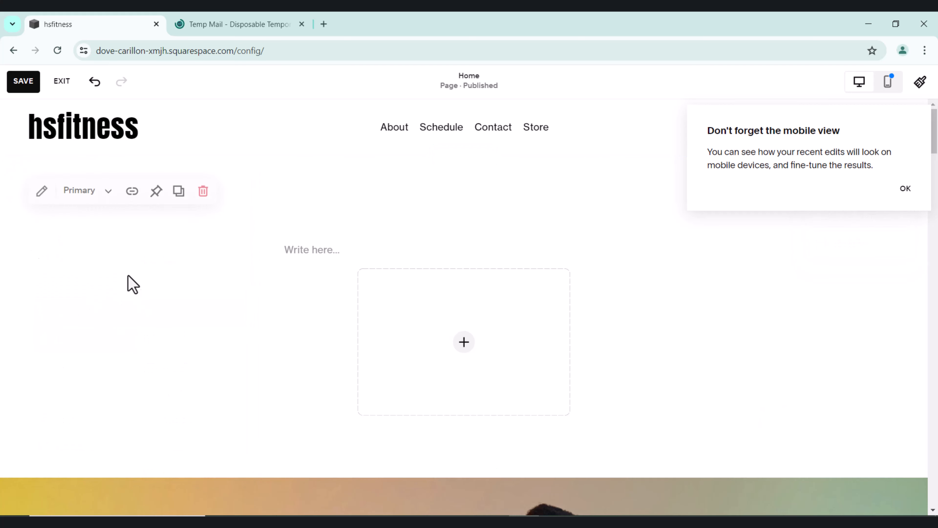
left_click_drag(121, 237, 472, 444)
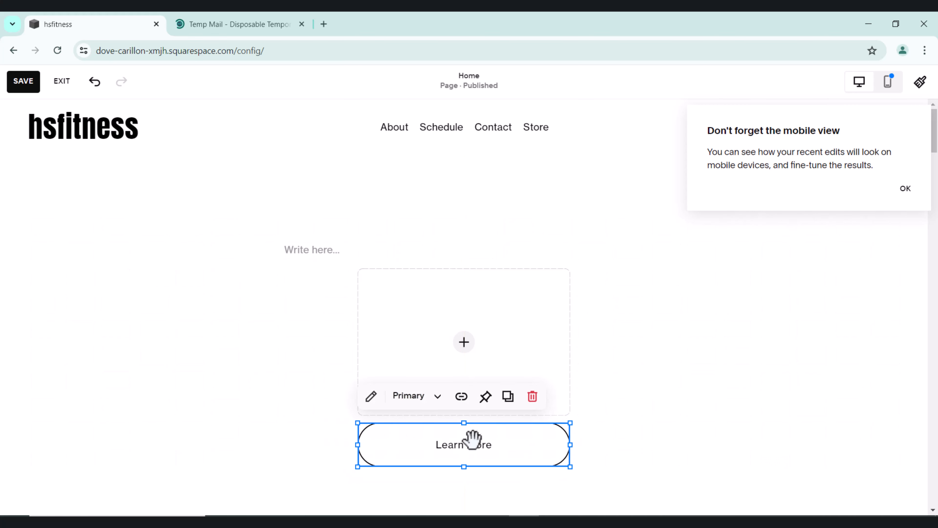
left_click(643, 317)
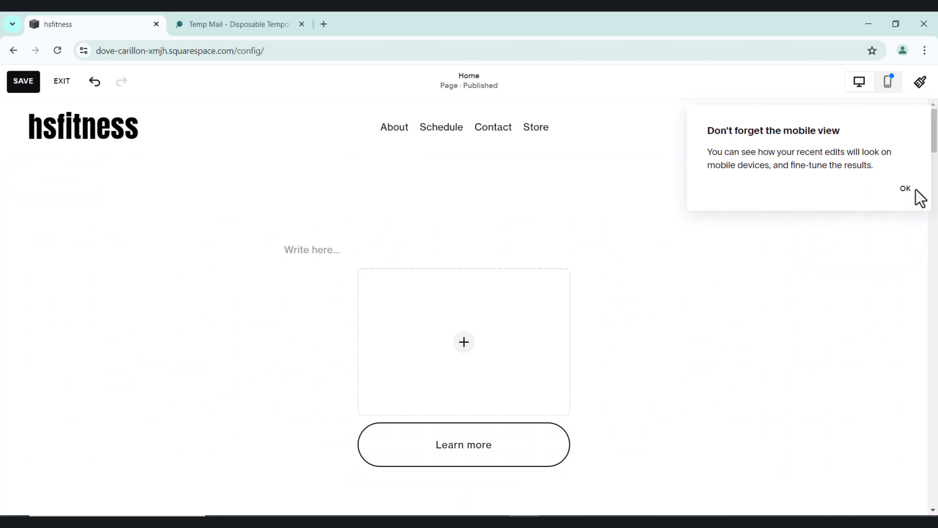
Step: Dismiss the mobile view tip and remove the added section with its text, image and button blocks
left_click(906, 189)
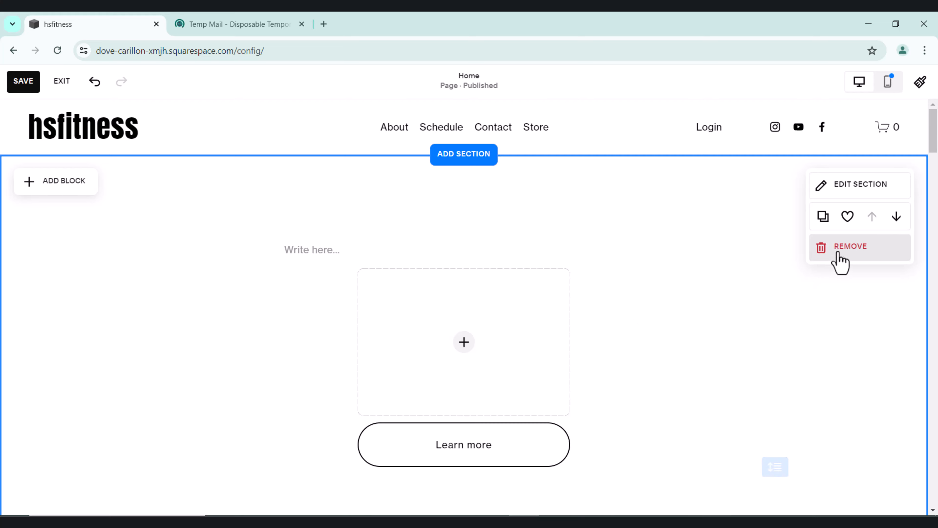
left_click(838, 251)
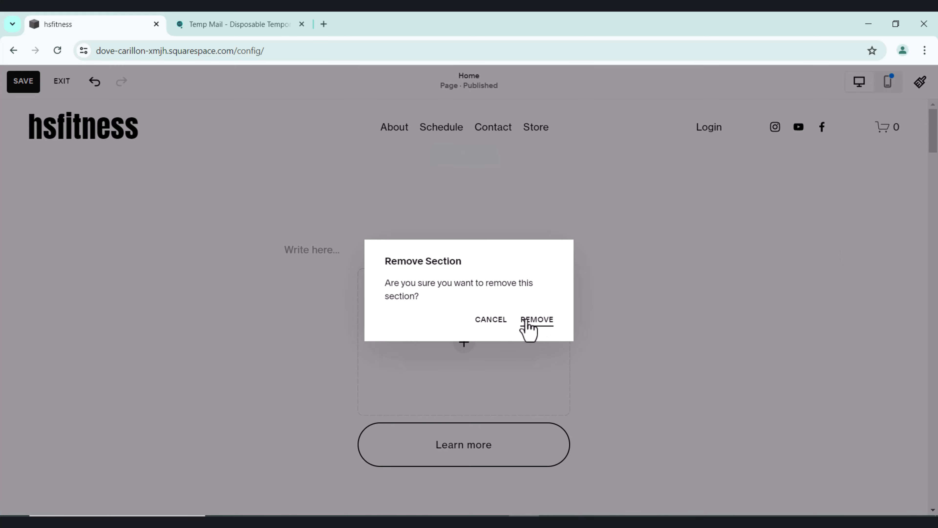
left_click(537, 320)
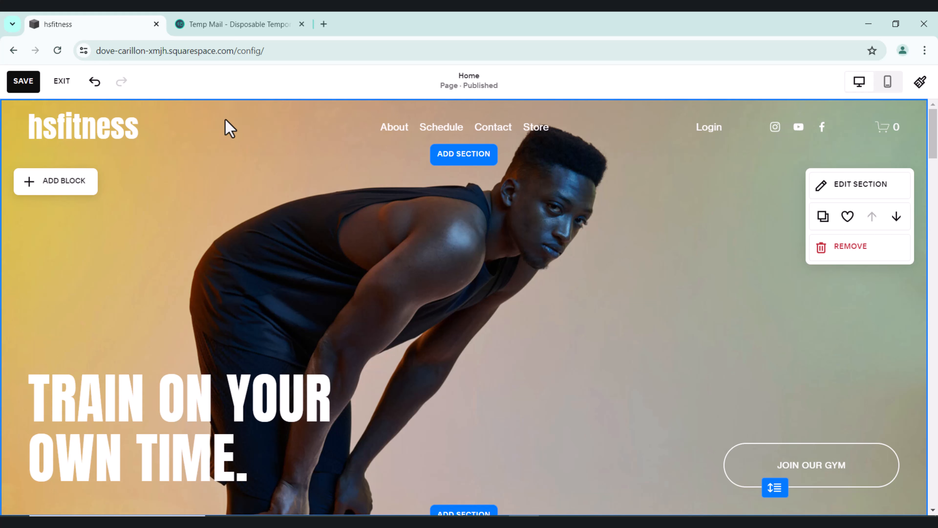
Step: Open the site header for editing and upload the clothse-removebg-preview image as the site logo
mouse_move(78, 119)
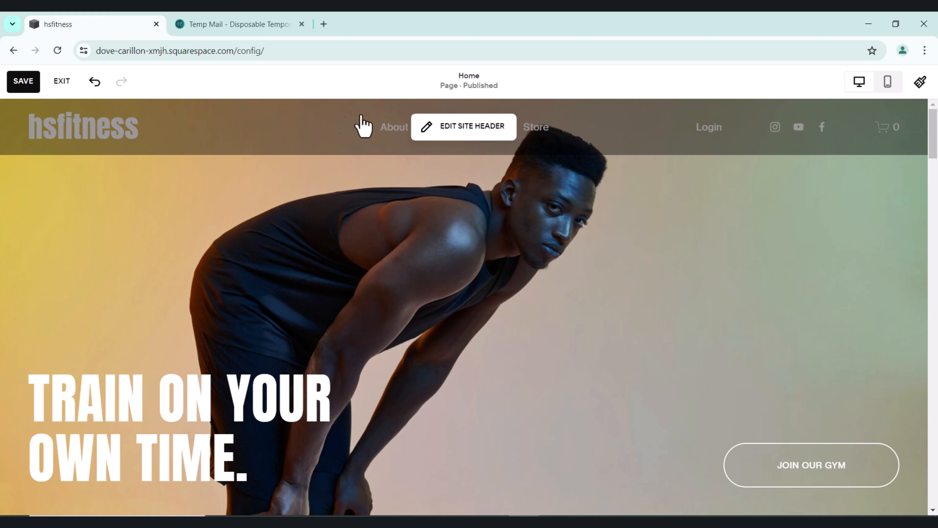
left_click(478, 137)
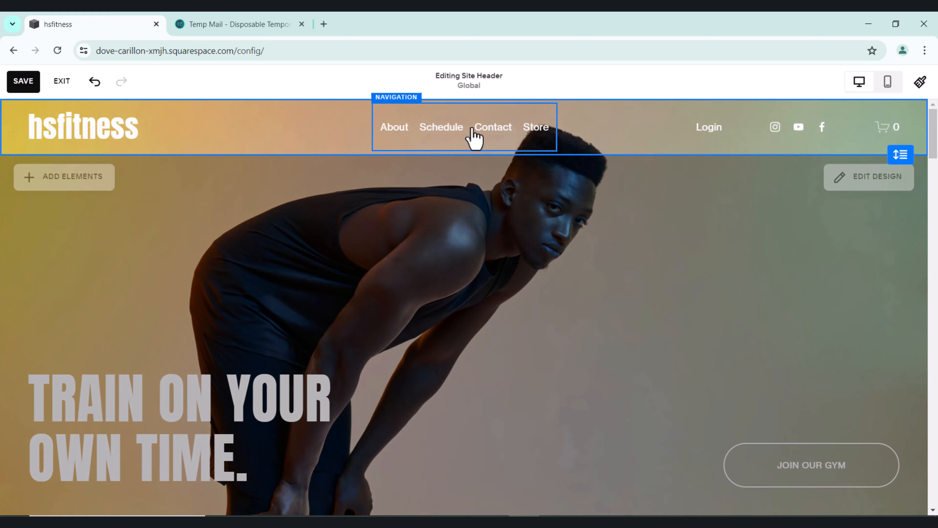
left_click(74, 130)
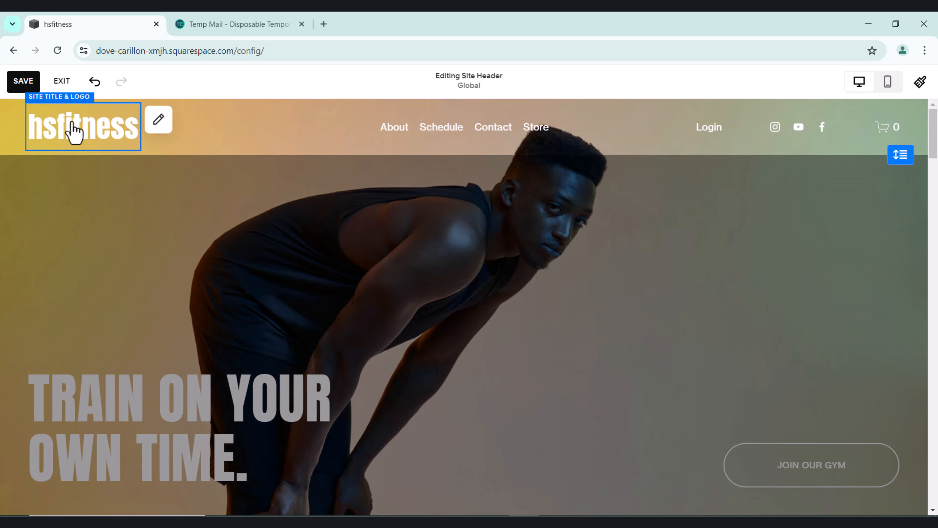
left_click(152, 125)
left_click(118, 333)
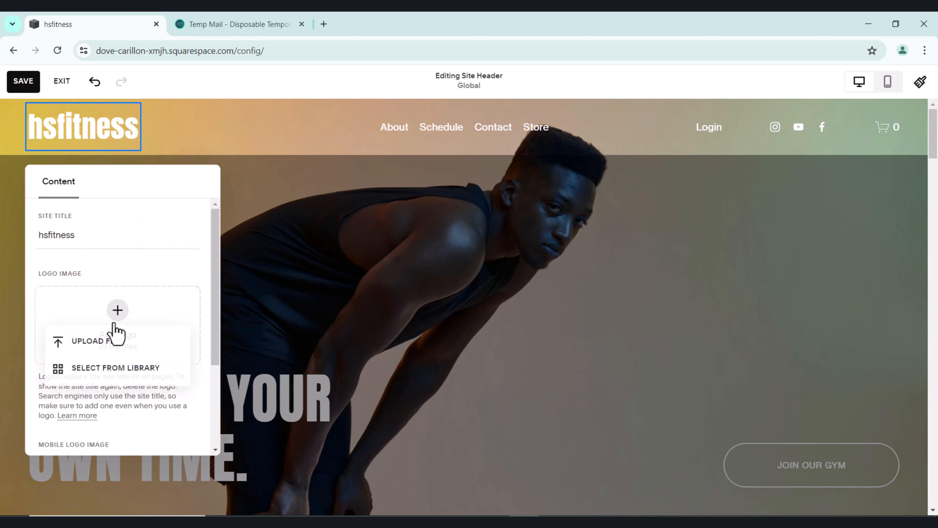
left_click(113, 339)
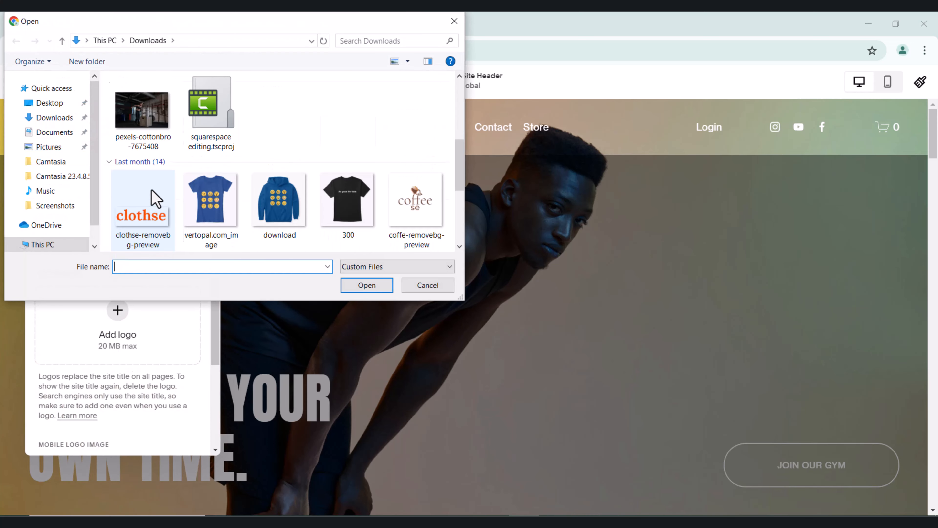
double_click(151, 196)
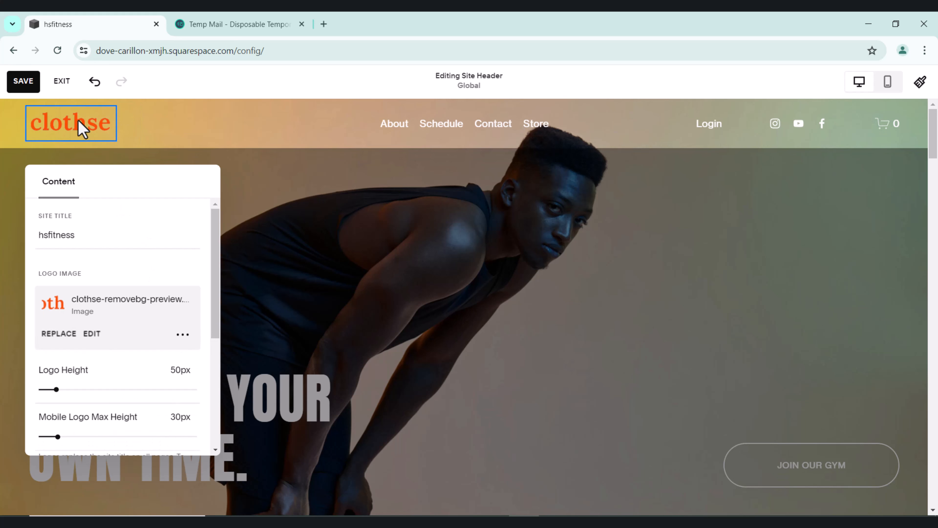
Step: Look over the logo height settings, remove the uploaded logo image and close the site title and logo settings
scroll(140, 339, "down", 2)
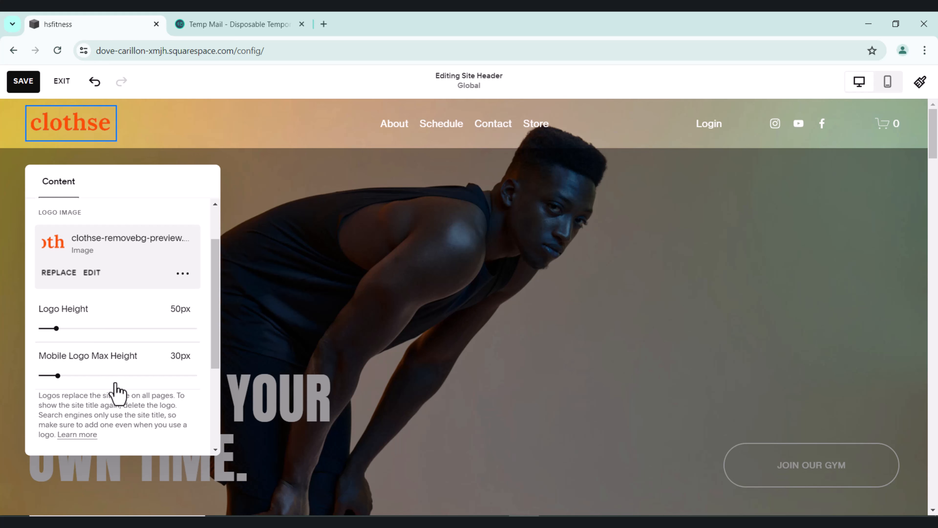
scroll(111, 352, "up", 2)
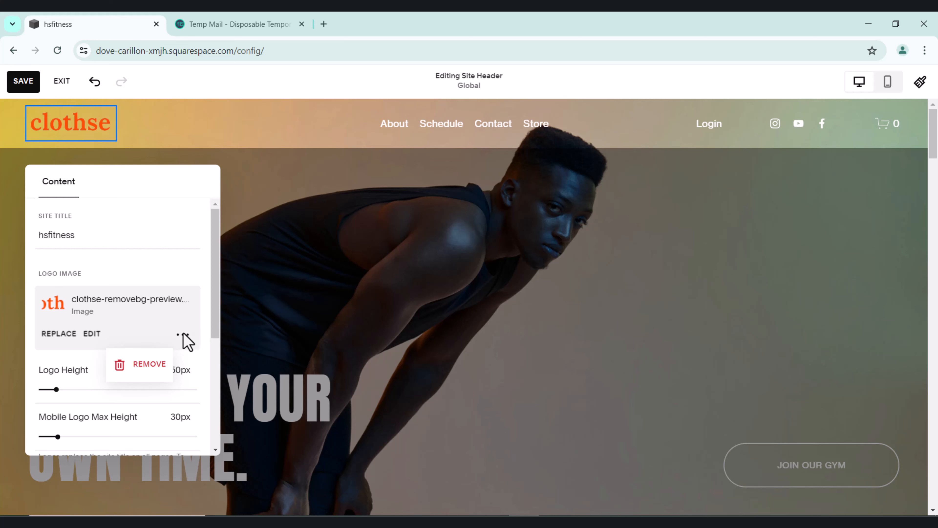
left_click(138, 367)
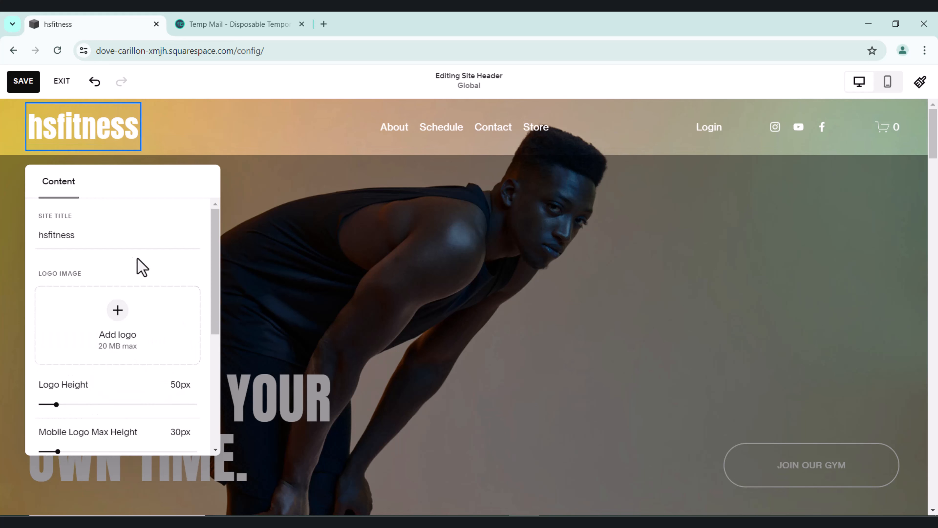
double_click(72, 240)
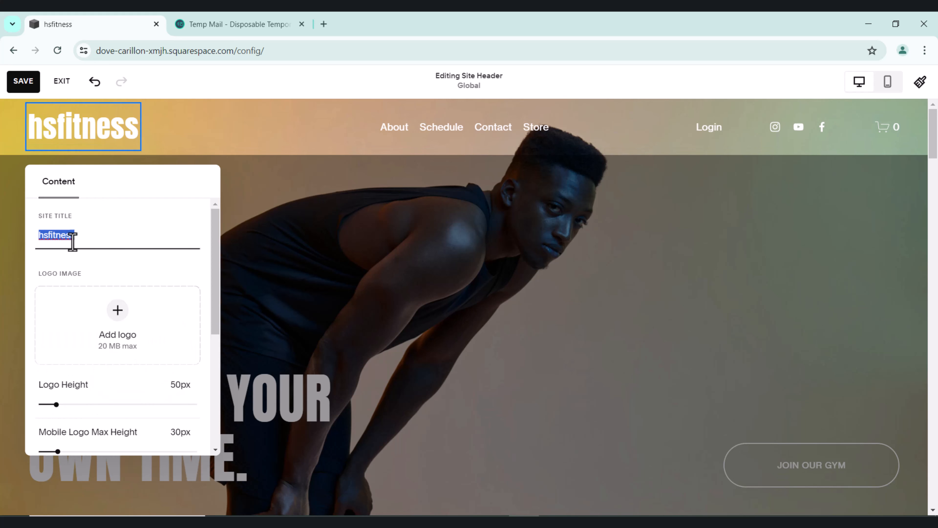
left_click(347, 244)
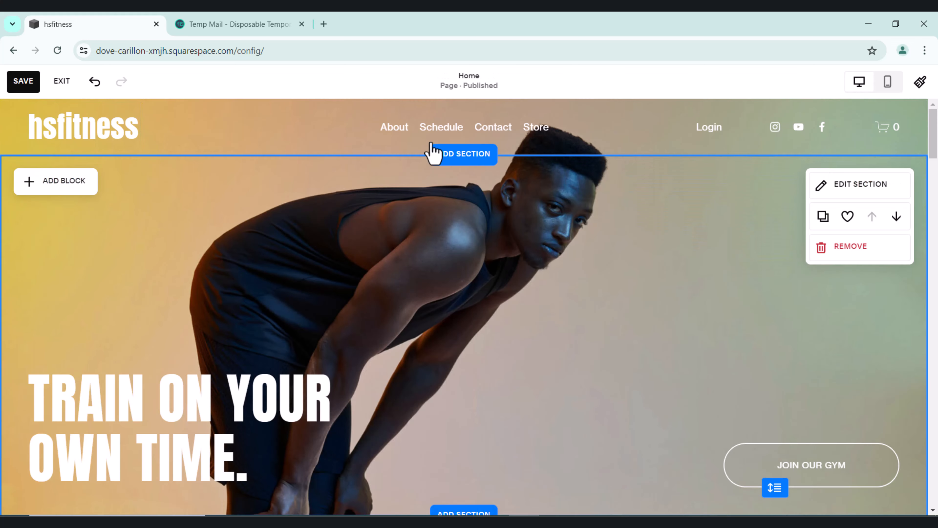
Step: Try the header layout with the logo centered above the links, and settle on the one with the links grouped beside the button
mouse_move(434, 126)
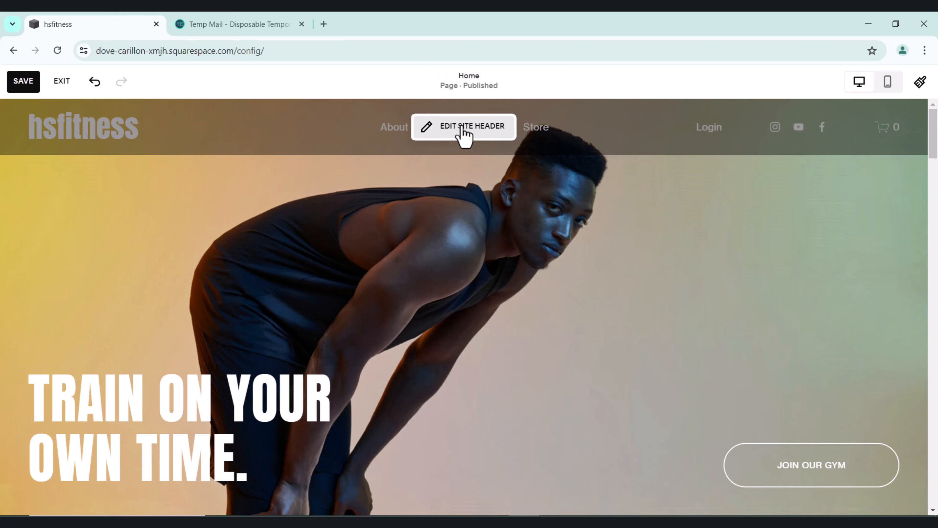
left_click(473, 129)
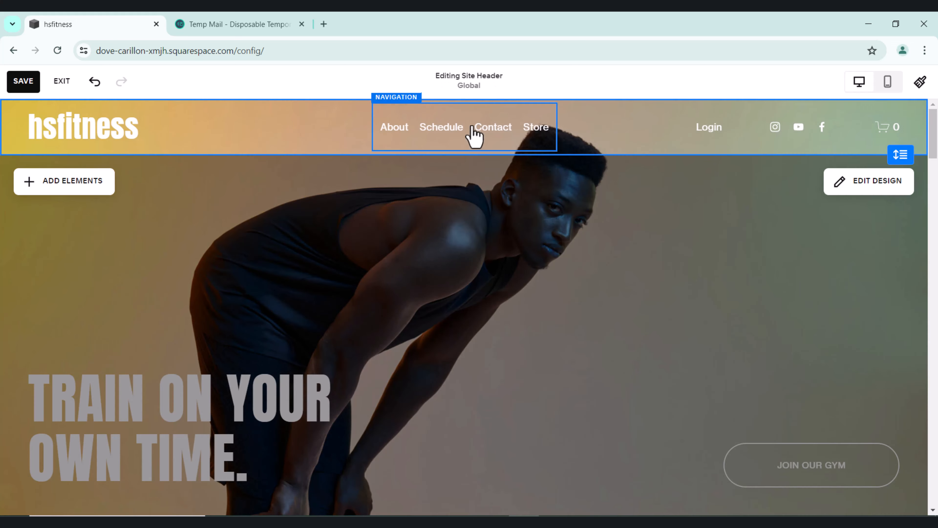
left_click(871, 187)
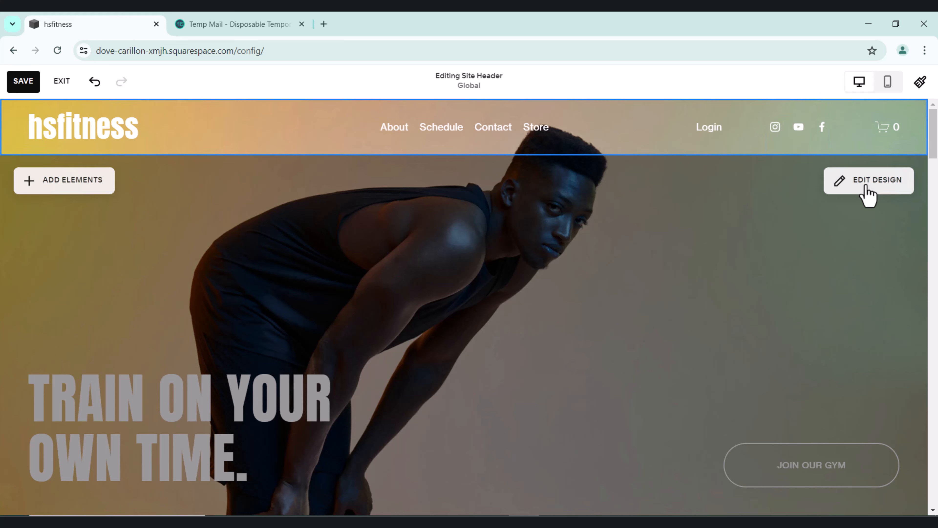
left_click(824, 273)
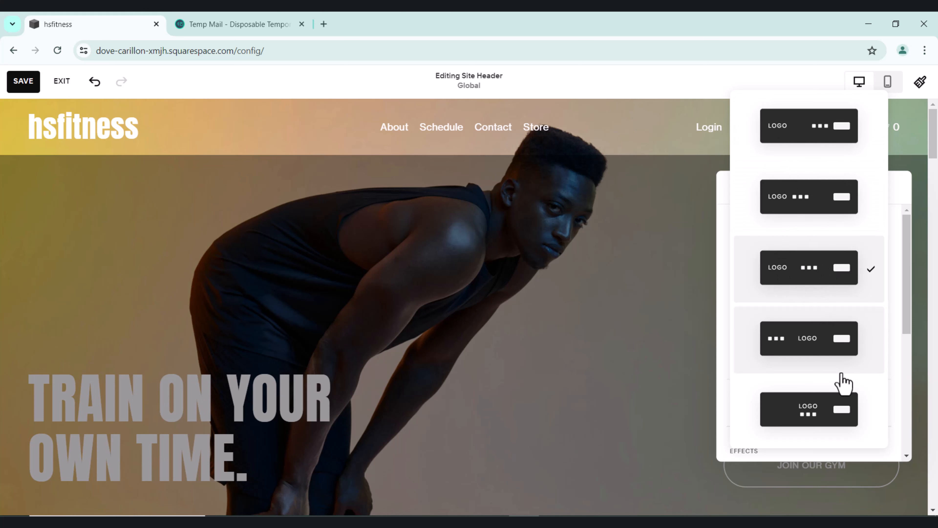
left_click(807, 408)
left_click(798, 265)
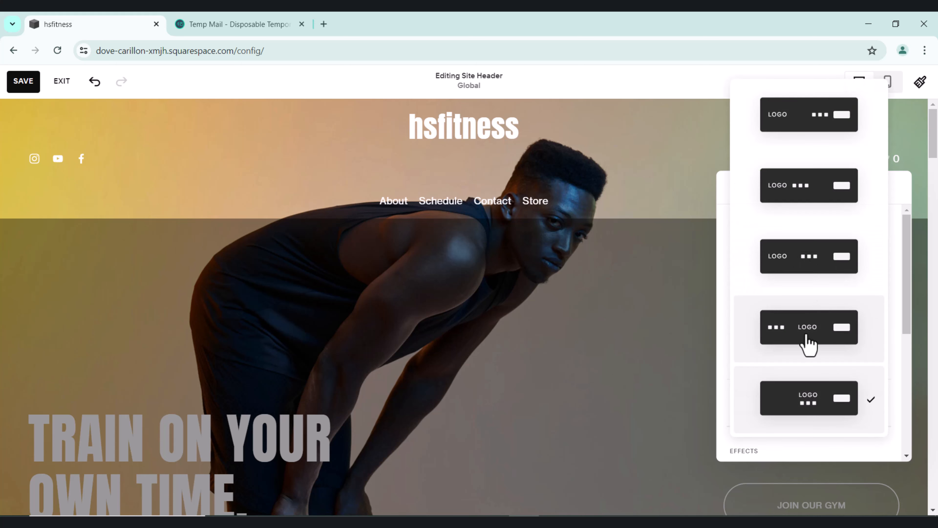
left_click(779, 269)
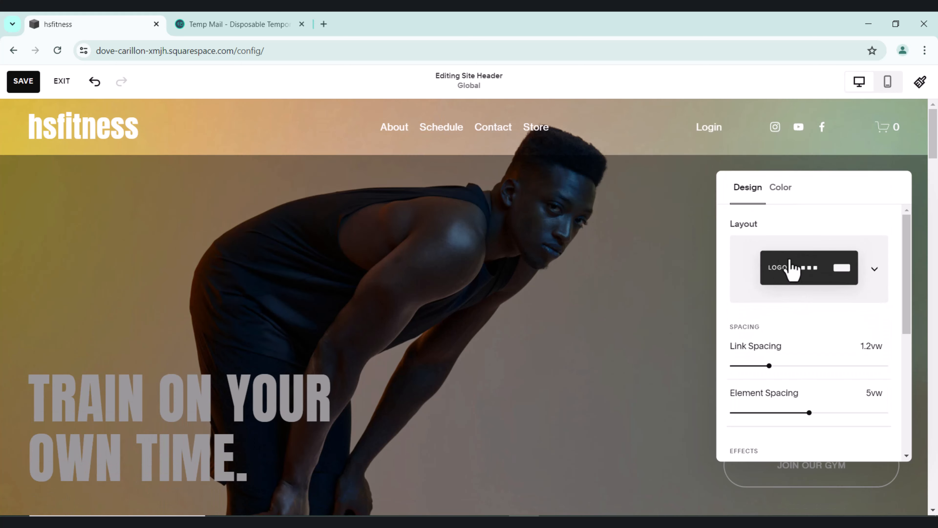
left_click(815, 278)
left_click(824, 141)
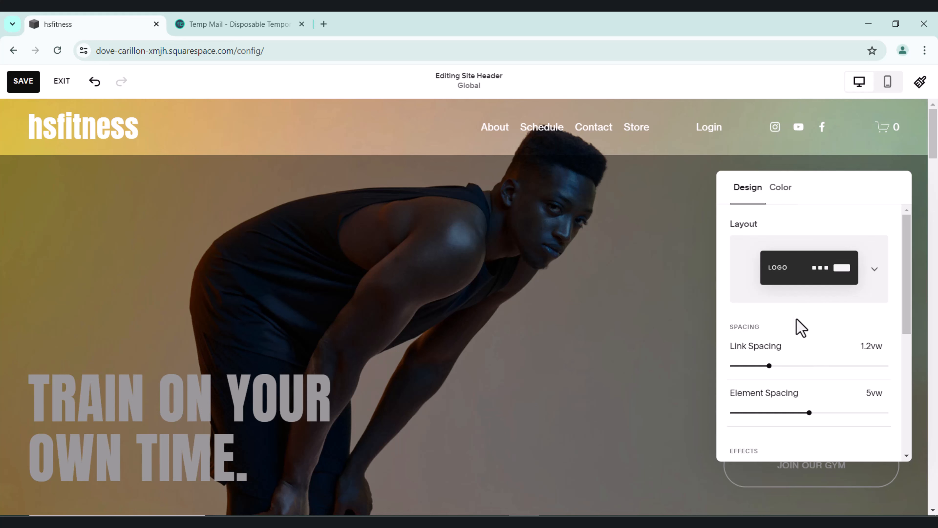
Step: Examine the header's spacing, effects, height and width settings, and its color options, keeping the Adaptive color
scroll(798, 325, "down", 2)
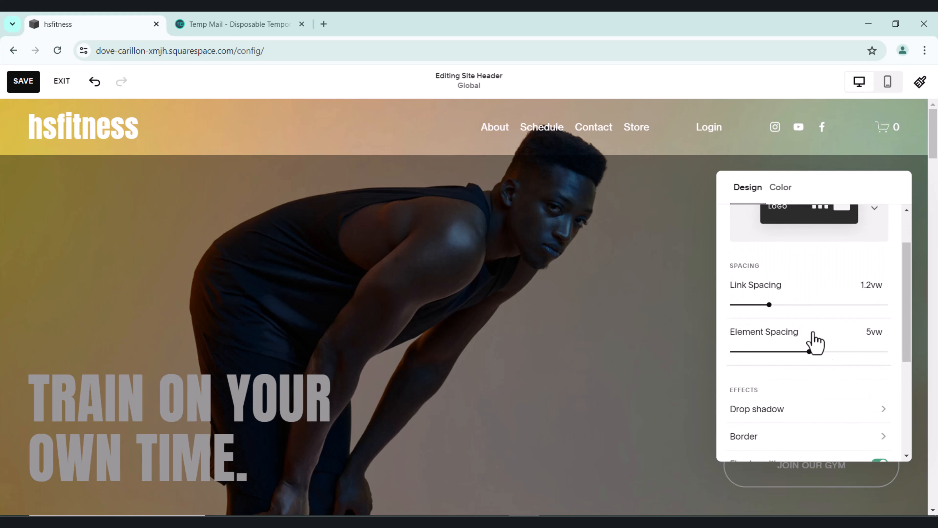
scroll(820, 349, "down", 6)
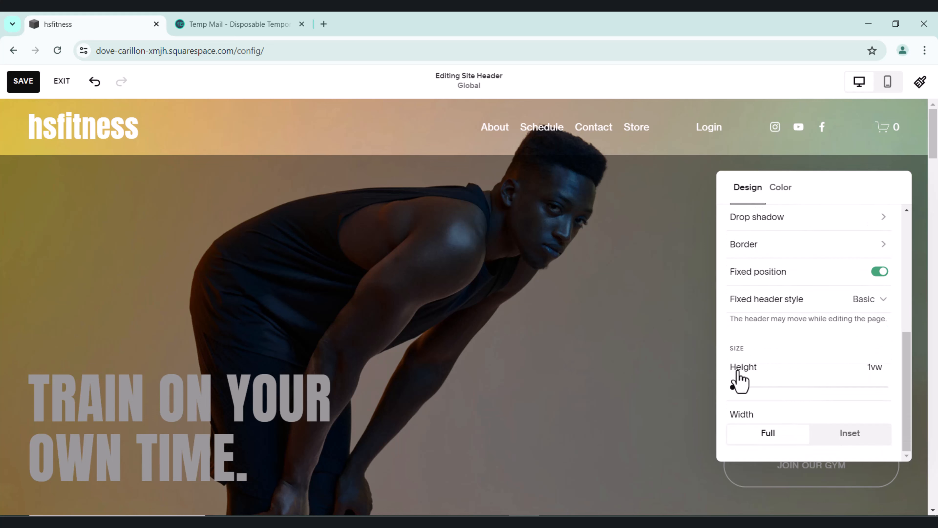
scroll(790, 383, "up", 8)
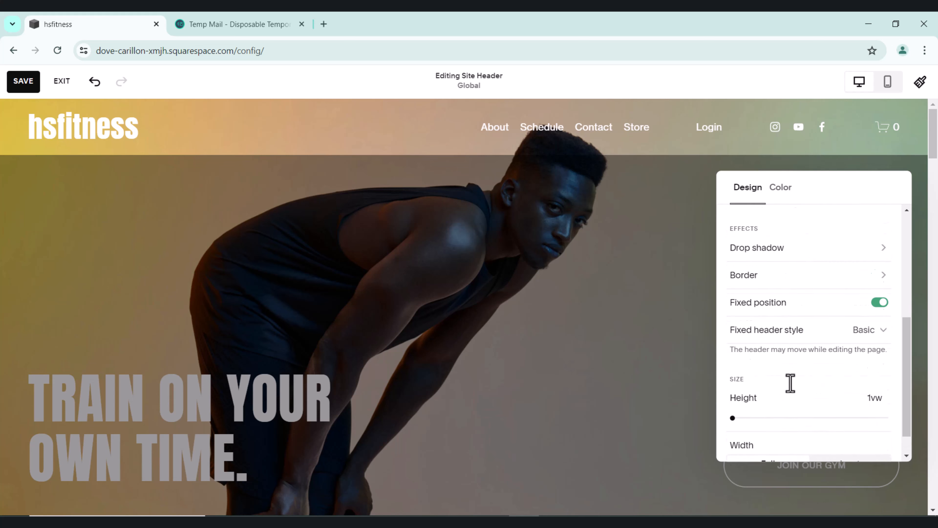
left_click(788, 196)
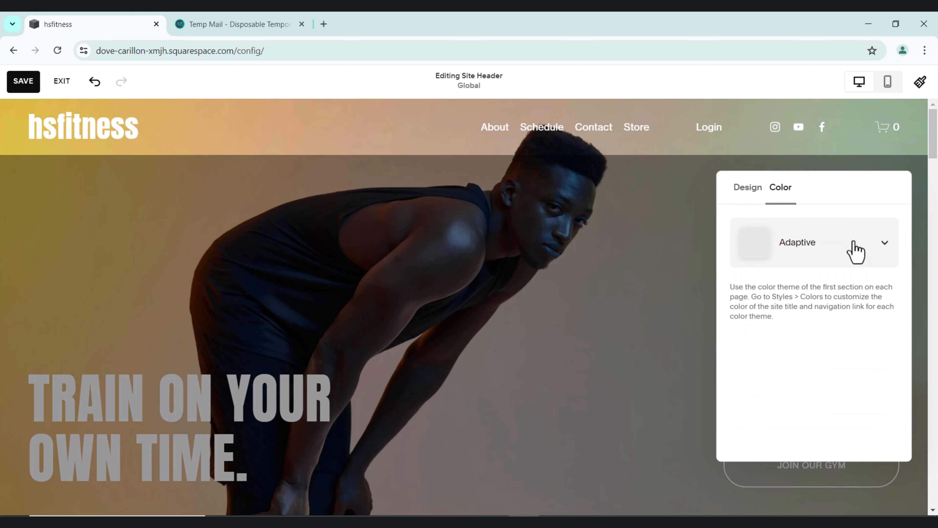
left_click(855, 251)
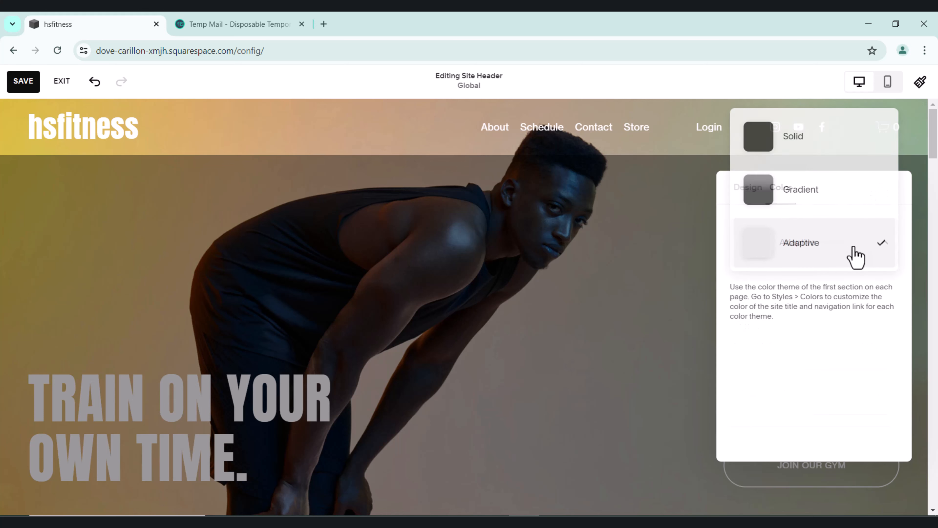
left_click(809, 249)
left_click(650, 301)
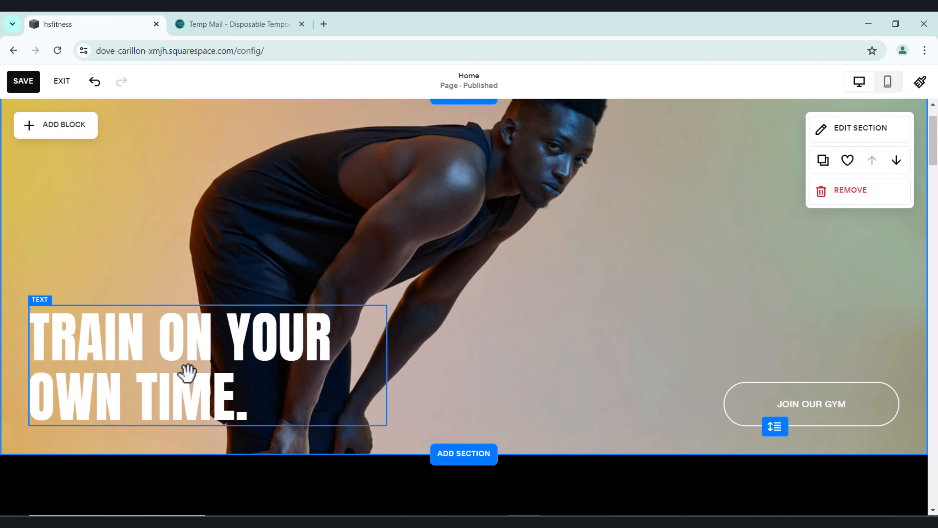
Step: Toggle a background on and off for the TRAIN ON YOUR OWN TIME text block and check its vertical alignment option
left_click(186, 373)
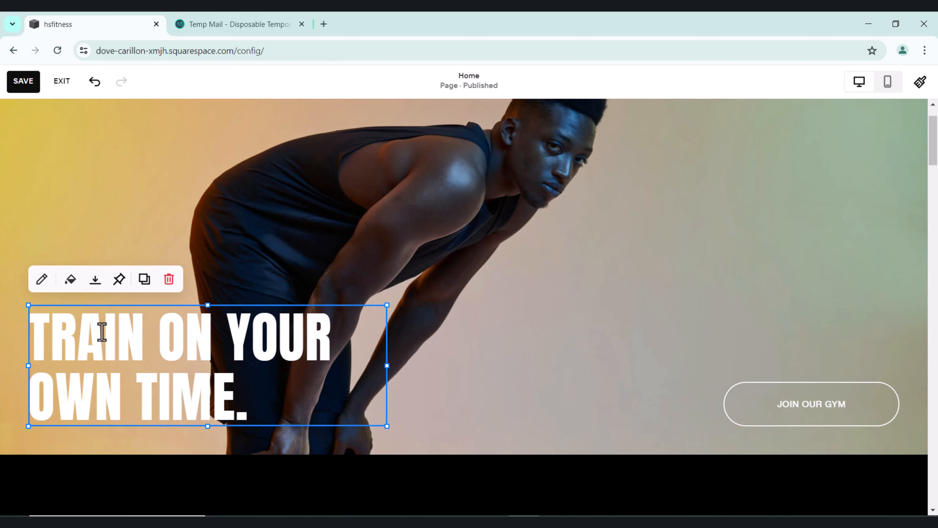
left_click(70, 281)
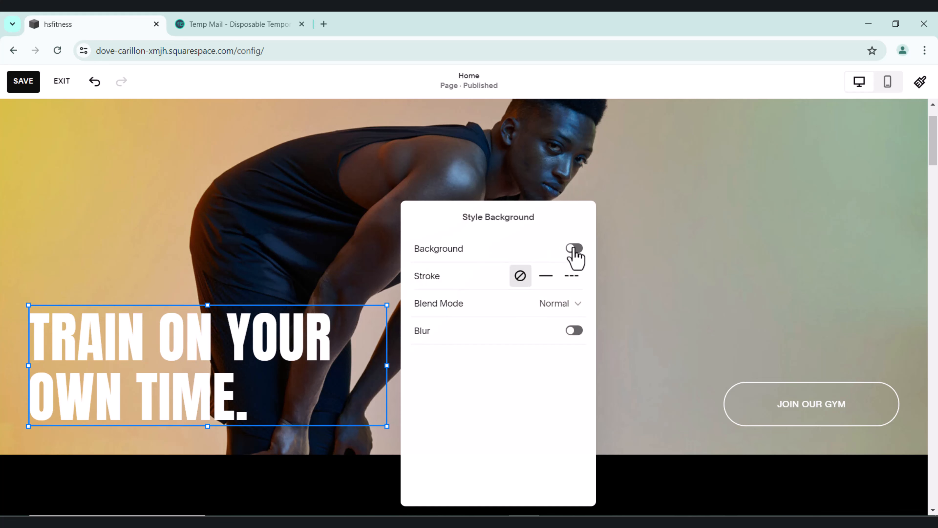
left_click(574, 249)
left_click(574, 249)
left_click(670, 307)
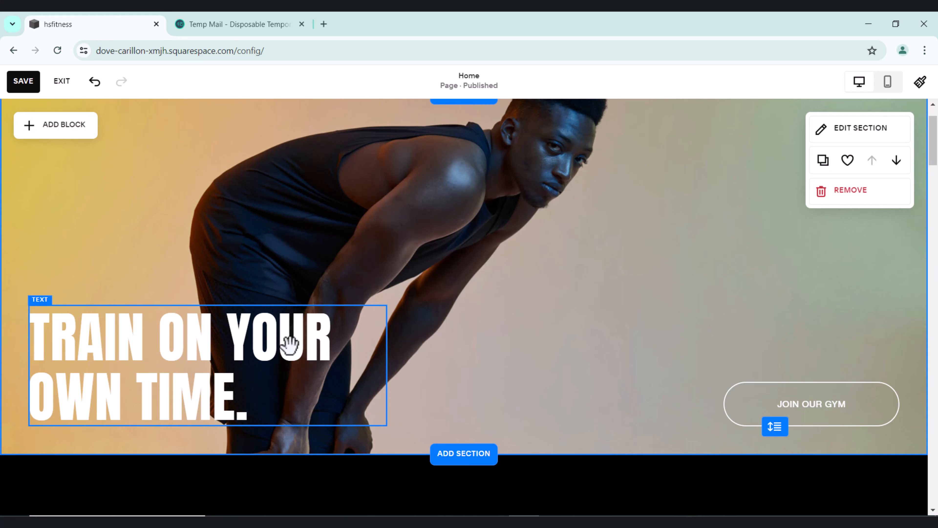
left_click(244, 329)
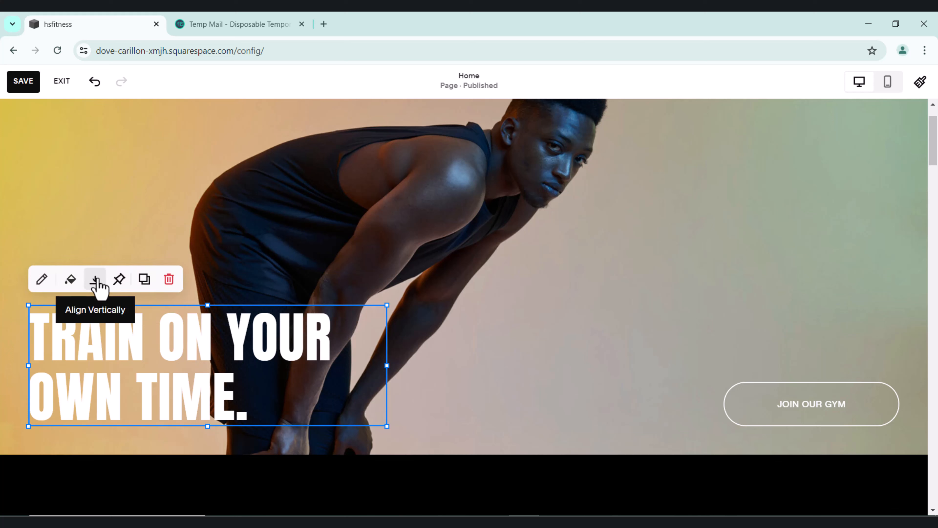
left_click(95, 280)
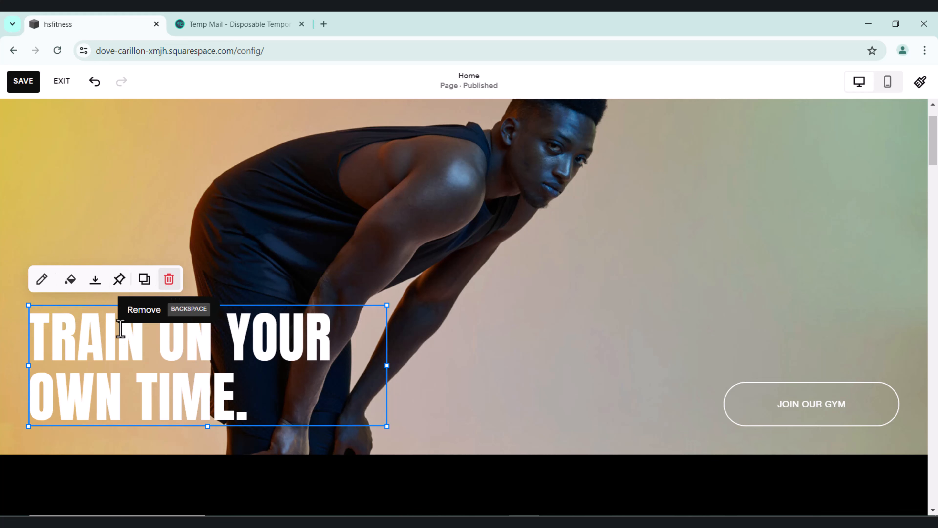
Step: Try the Paragraph 2 style on the hero headline text and set it back to Heading 1
left_click(39, 281)
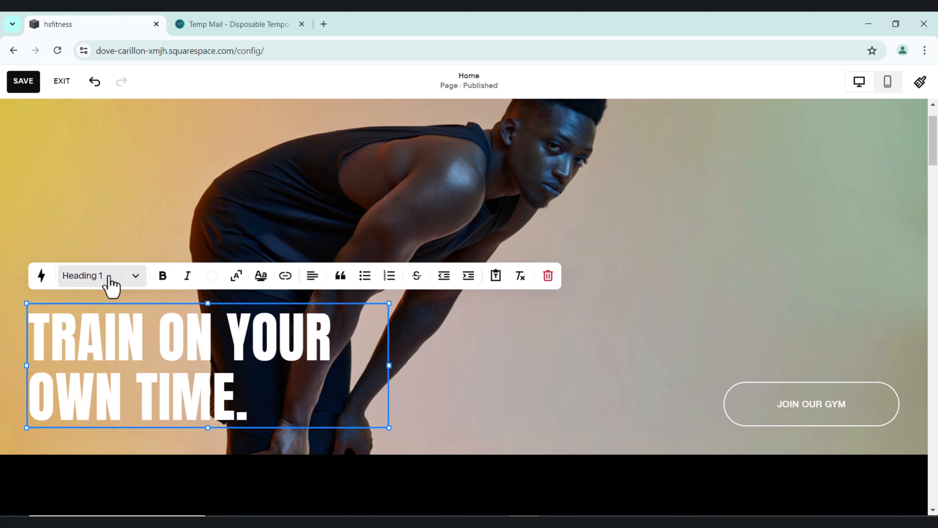
left_click(111, 285)
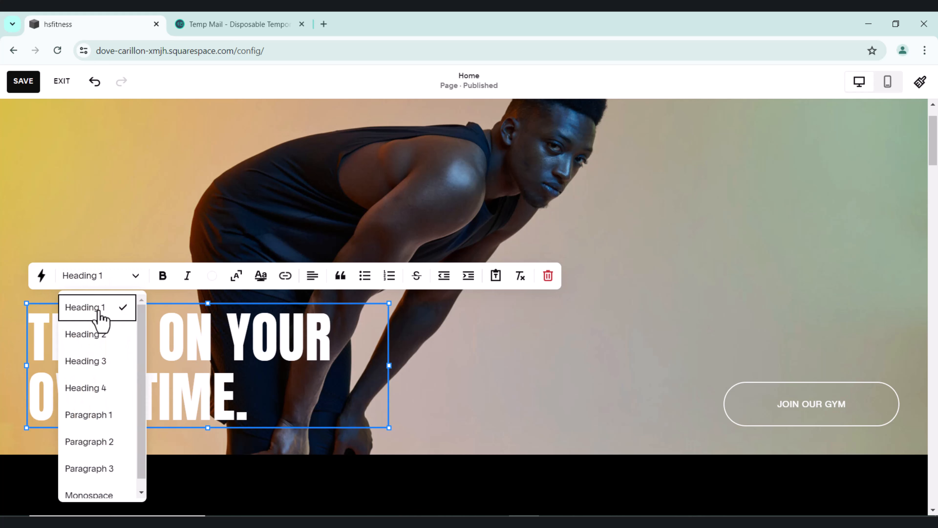
left_click(100, 442)
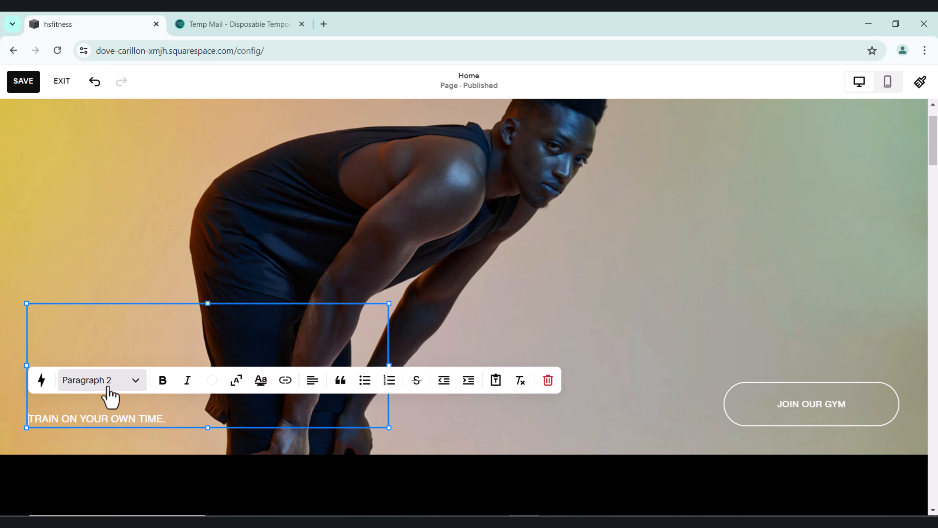
left_click(109, 388)
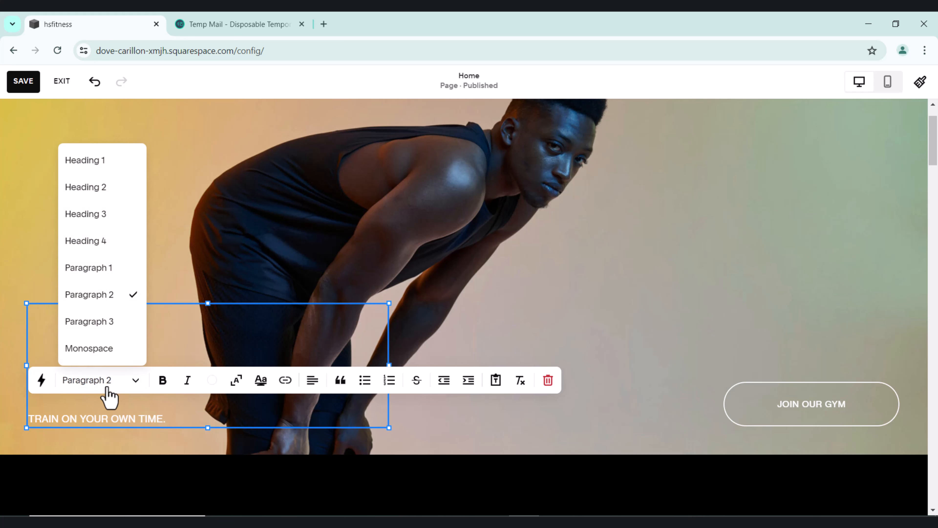
left_click(91, 165)
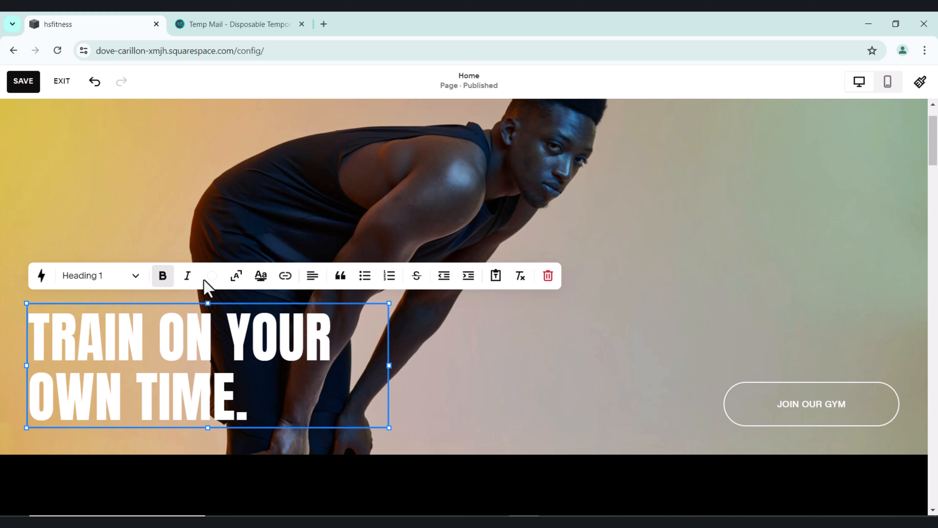
Step: Try the last black palette color on the whole TRAIN ON YOUR OWN TIME hero headline
left_click(209, 281)
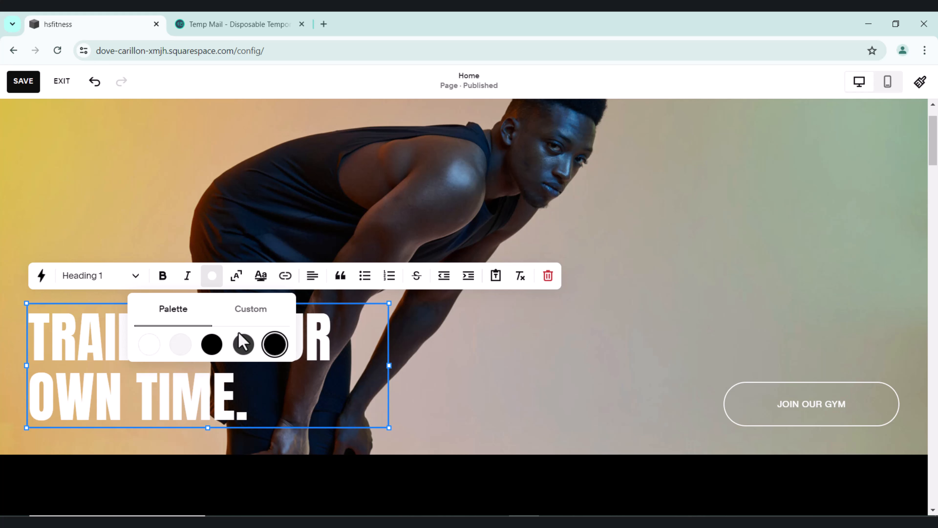
left_click(256, 398)
left_click_drag(255, 398, 231, 364)
triple_click(198, 365)
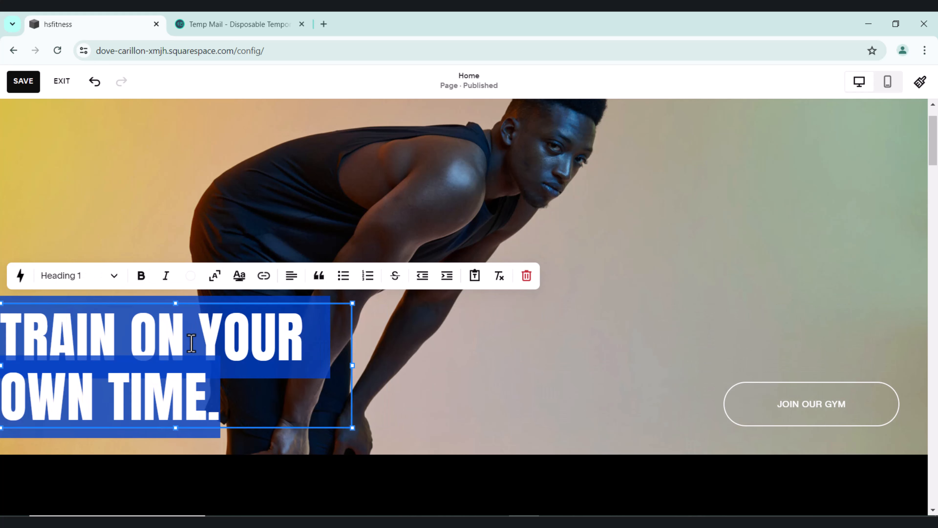
left_click(191, 276)
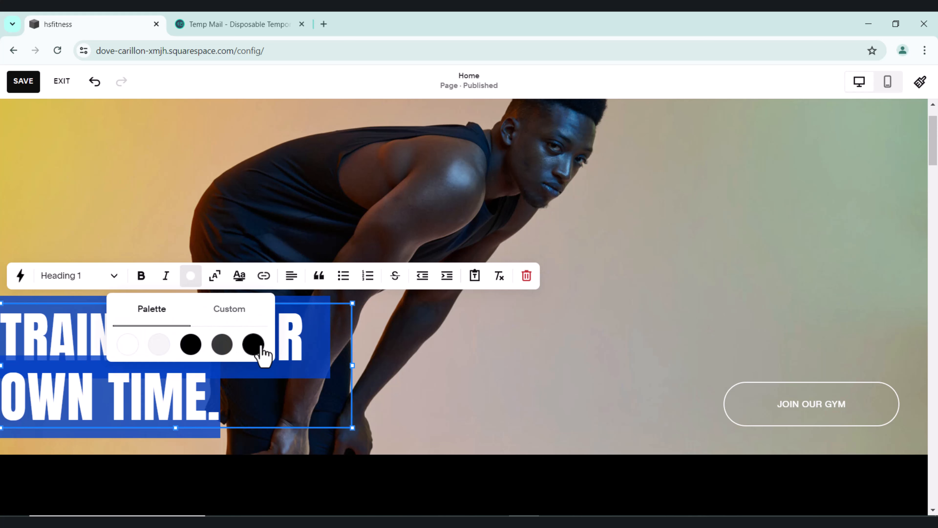
left_click(253, 344)
left_click(438, 364)
left_click_drag(171, 373, 186, 384)
left_click(181, 369)
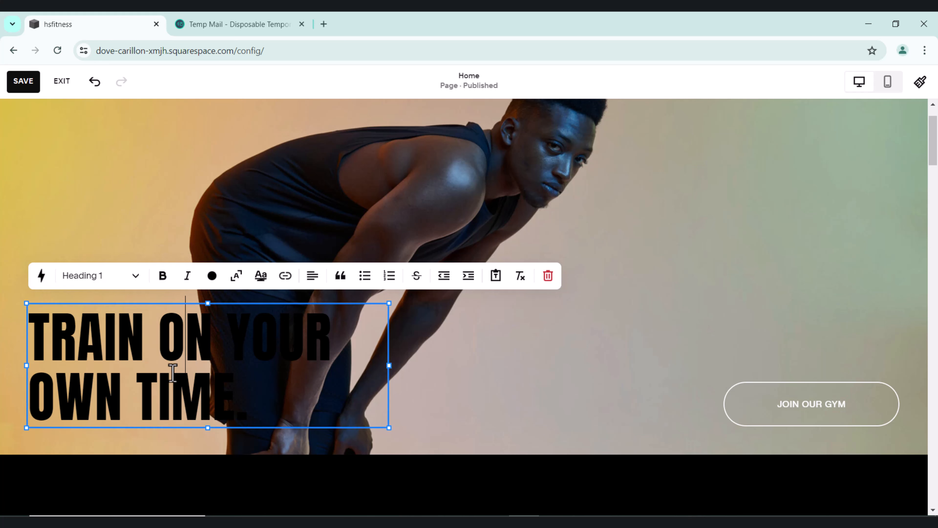
Step: Try the light gray palette color on the hero headline text and settle on white
left_click(218, 276)
left_click(182, 348)
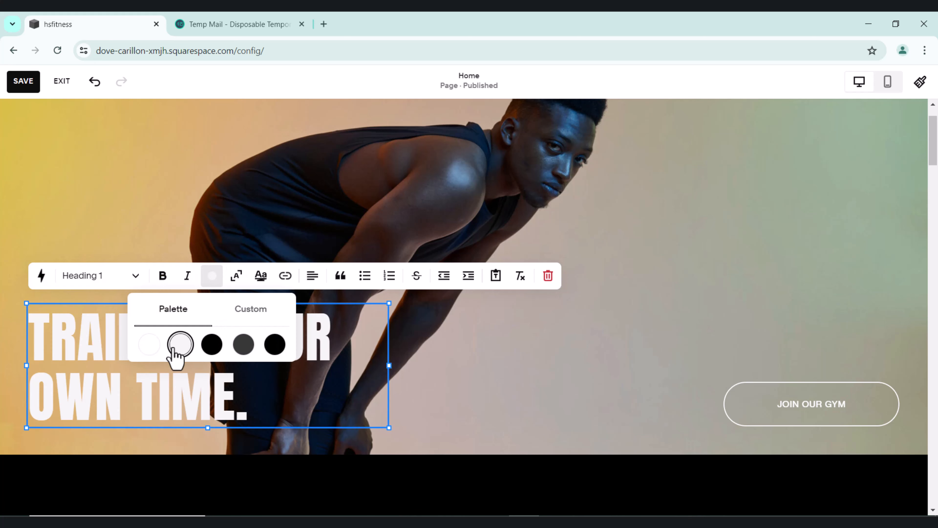
left_click(154, 344)
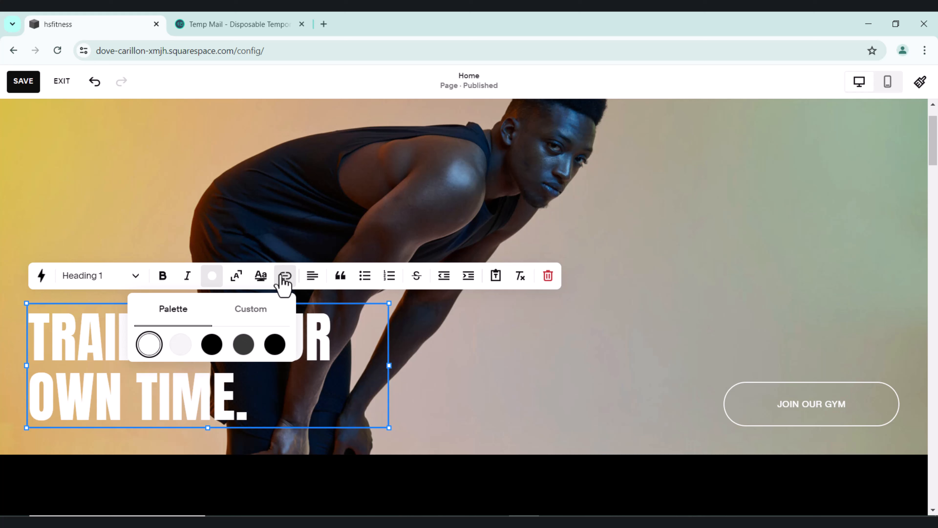
Step: Examine the hero headline's link options, including the list of site pages and the new-tab setting, without attaching a link
left_click(283, 277)
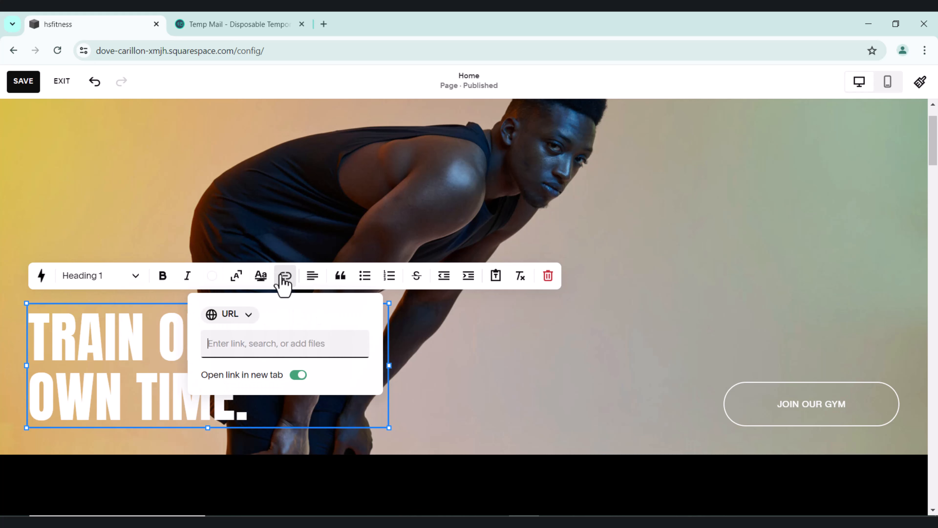
left_click(257, 340)
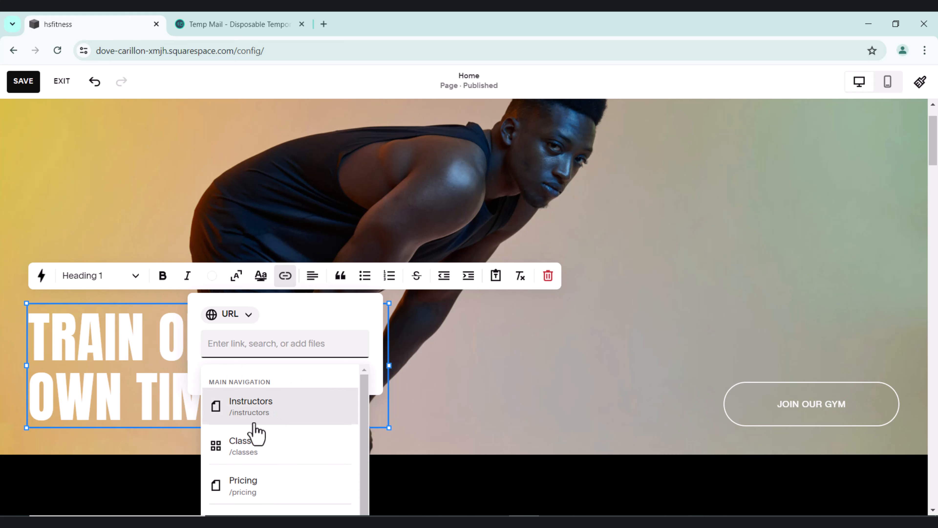
scroll(285, 455, "down", 5)
scroll(288, 472, "down", 3)
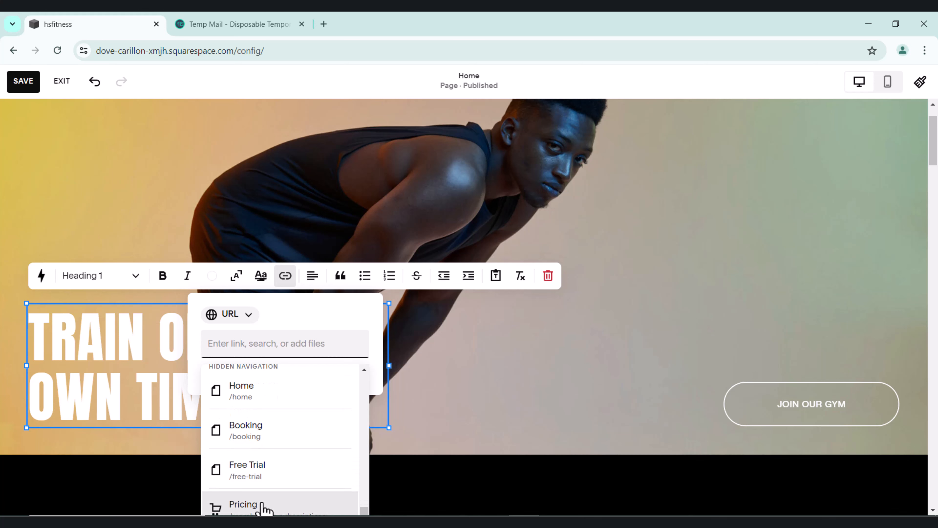
left_click(493, 349)
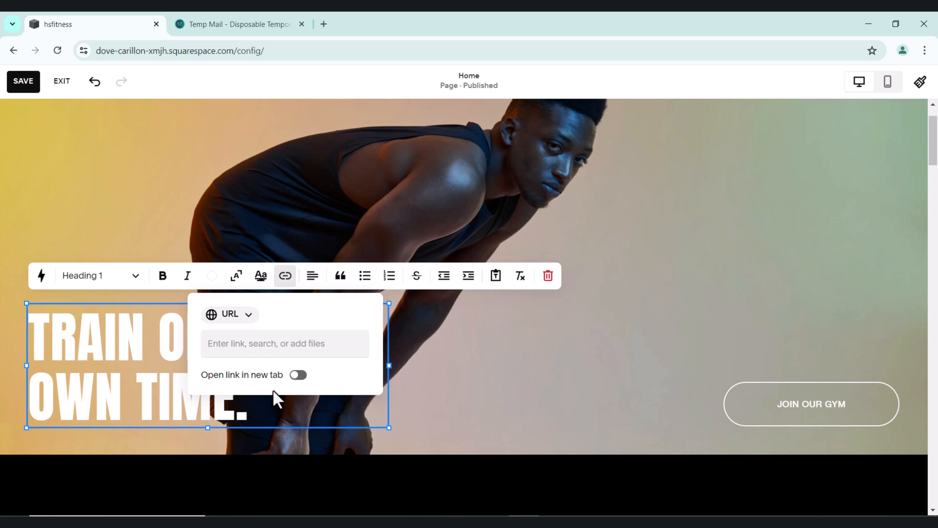
left_click(493, 346)
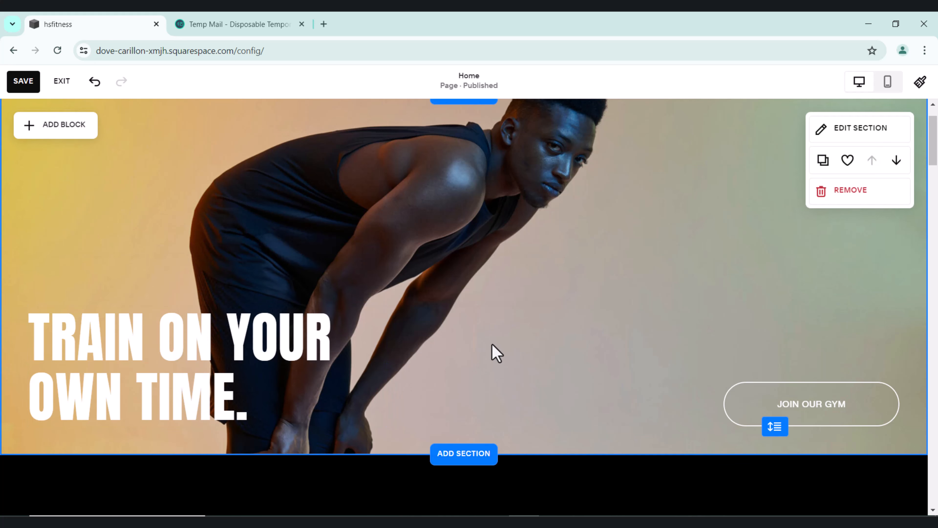
Step: Check the text formatting options of the WE'RE A HIGH QUALITY GYM heading and the block options of the Klipsan Fitness paragraph
scroll(695, 215, "down", 8)
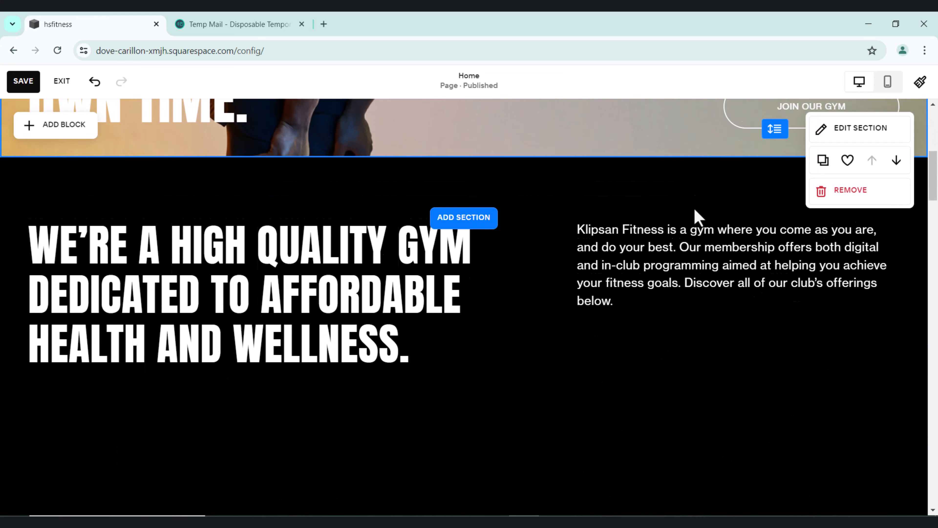
left_click(245, 292)
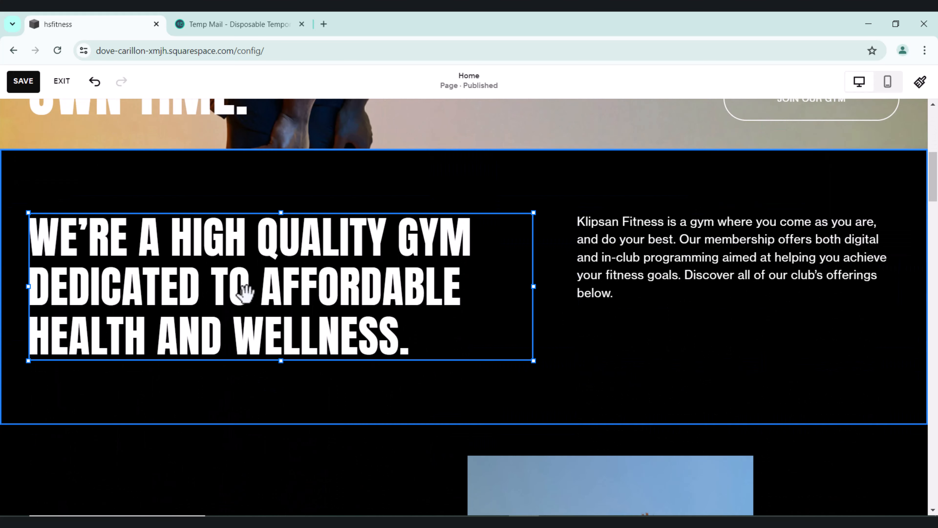
double_click(246, 295)
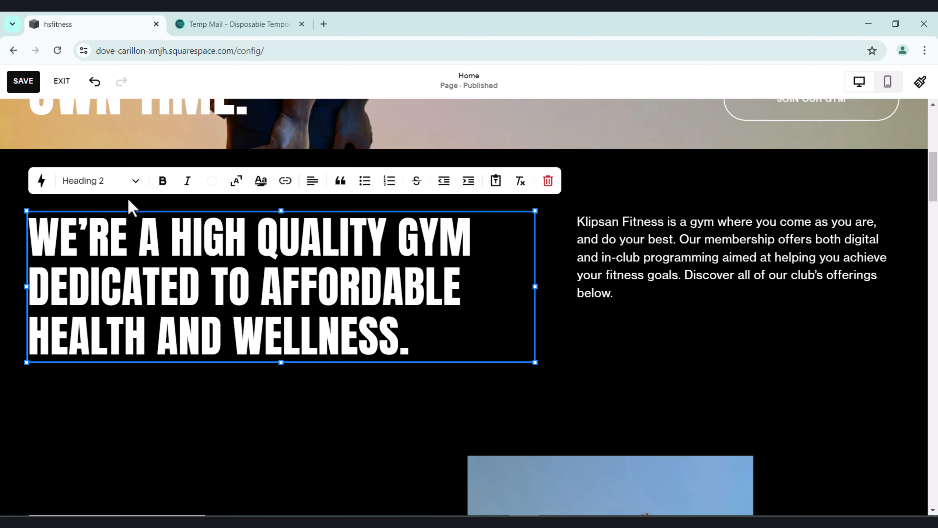
left_click(590, 305)
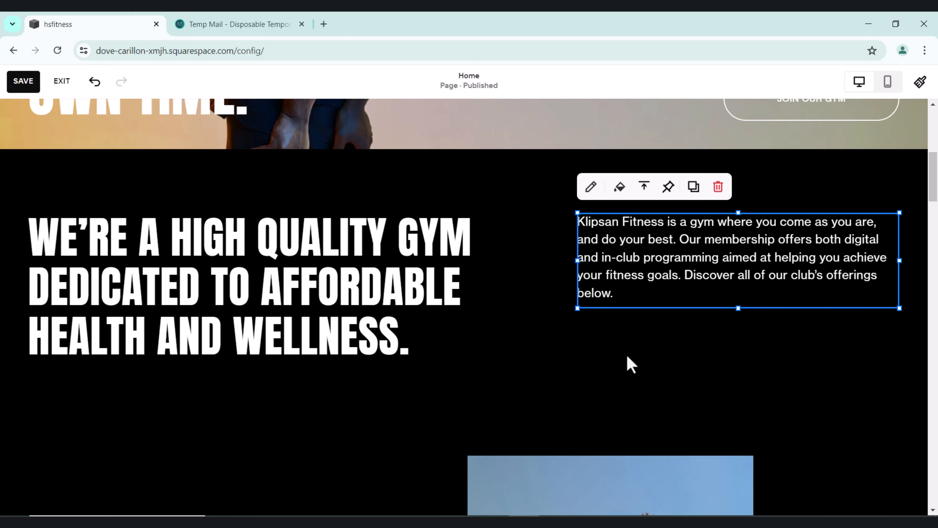
left_click(625, 341)
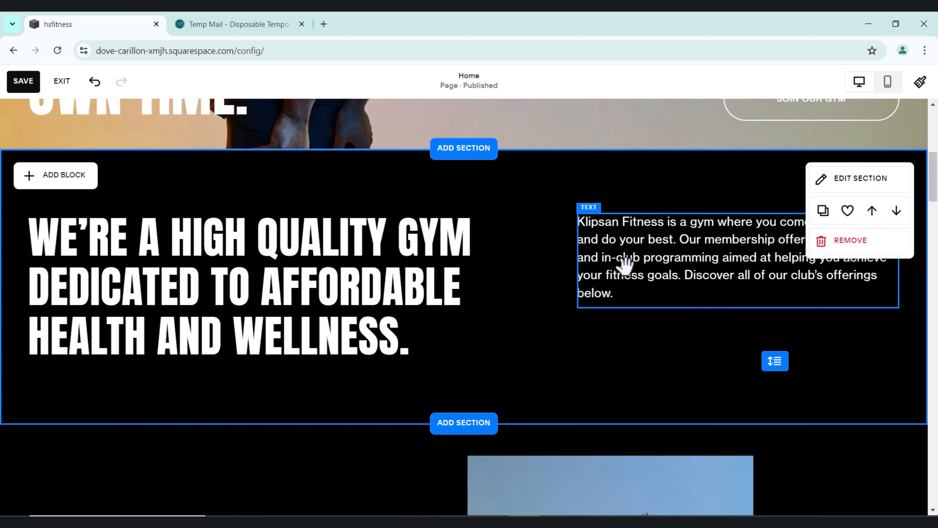
Step: Generate text in the Klipsan Fitness paragraph block with Squarespace AI, using the prompt "about fitness" and accepting its terms
left_click(628, 259)
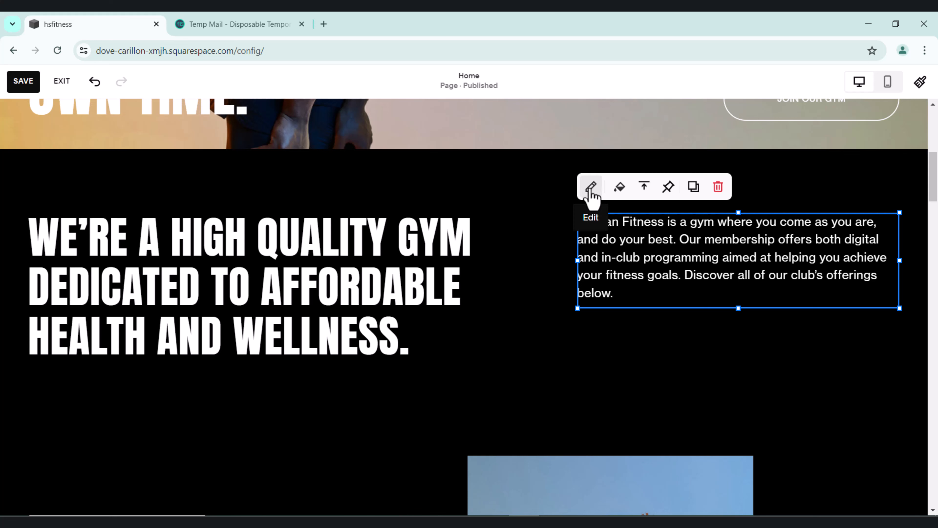
left_click(590, 189)
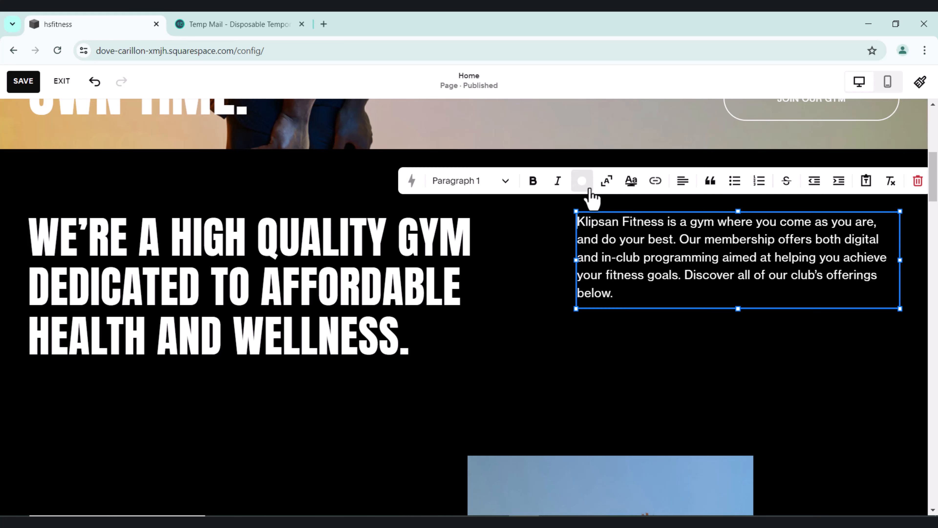
left_click(413, 182)
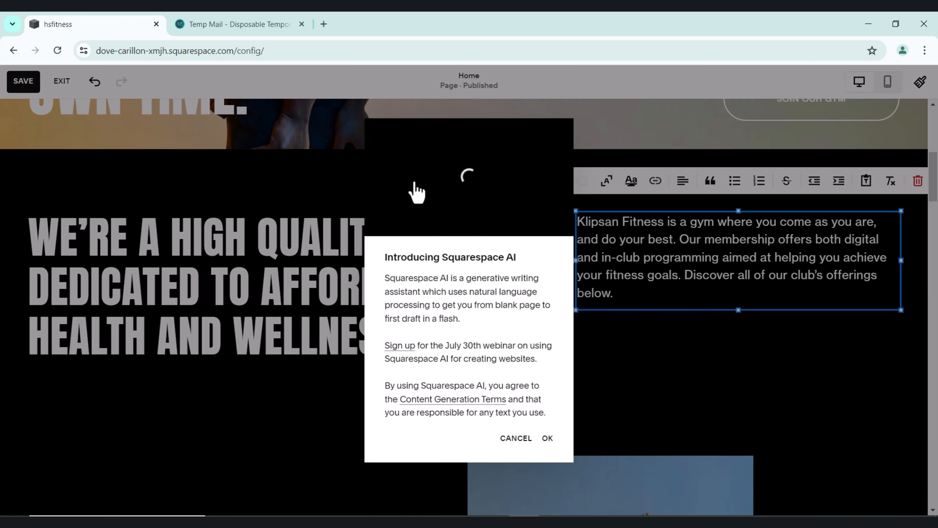
left_click(542, 440)
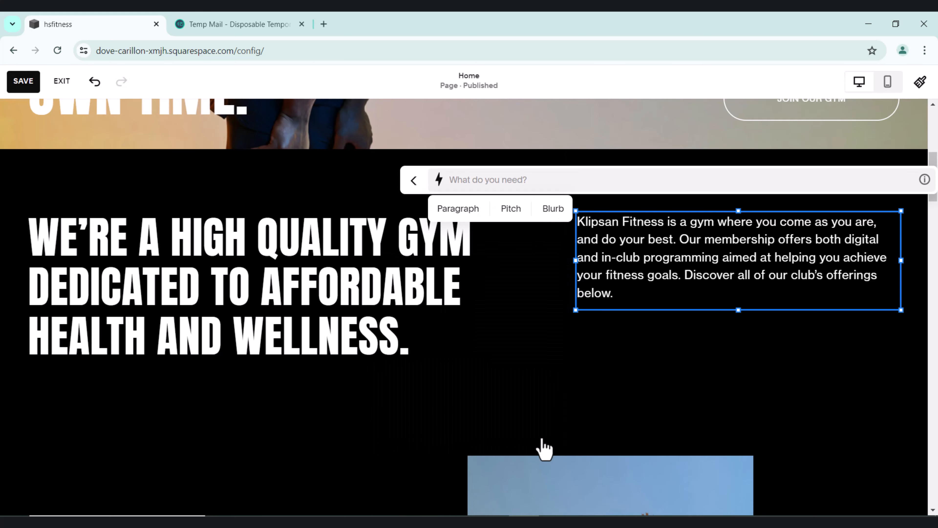
left_click(465, 182)
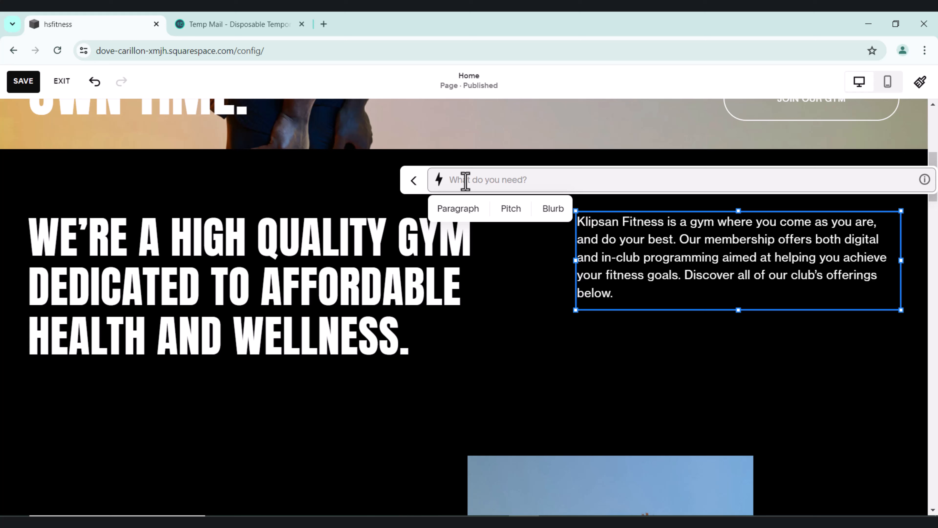
type("about fitness")
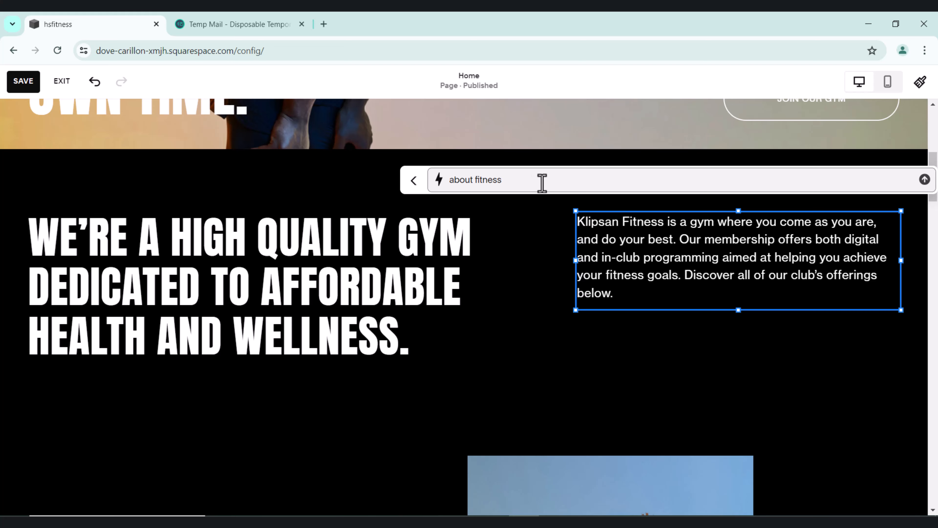
key("Return")
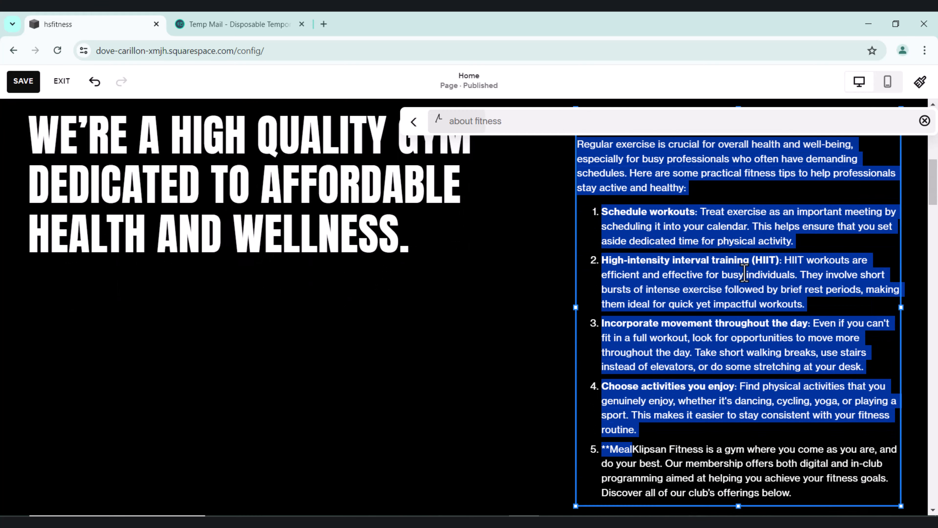
Step: Shorten the AI-generated fitness tips and delete the original Klipsan Fitness paragraph attached to the last list item
scroll(757, 321, "up", 10)
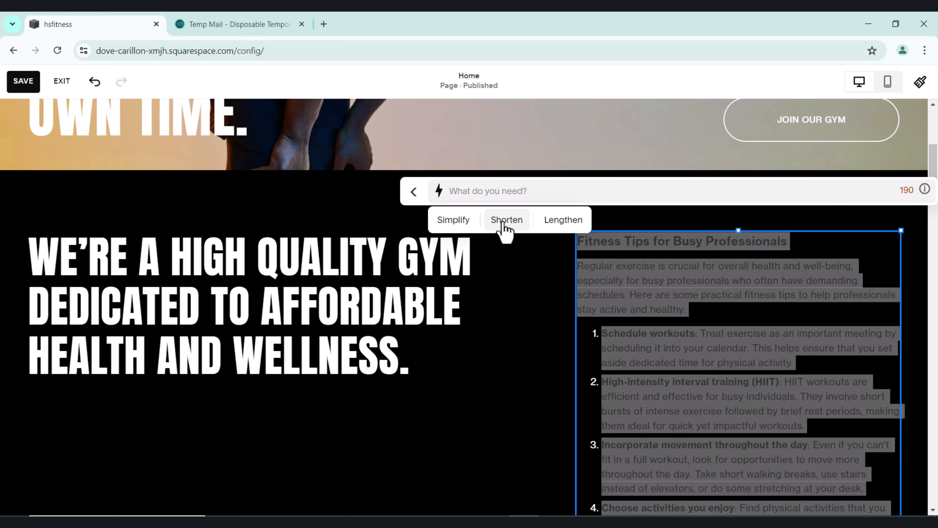
left_click(507, 232)
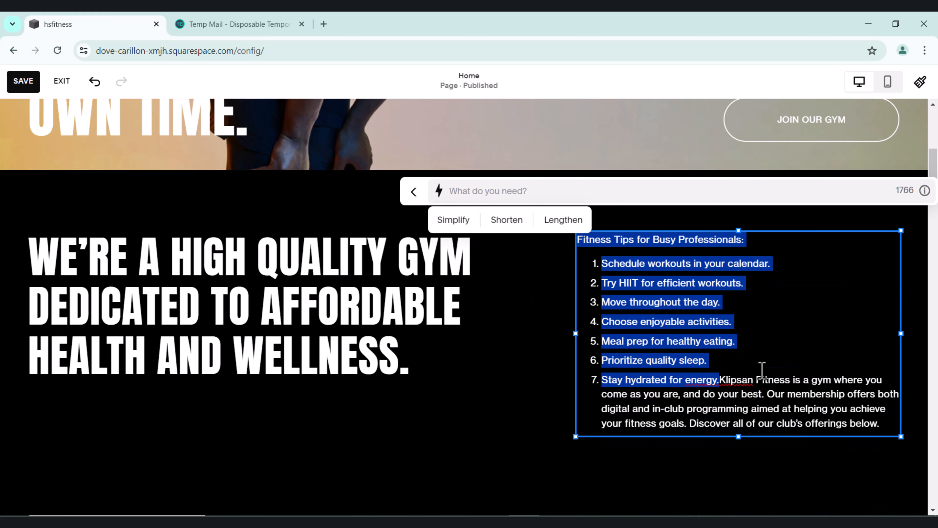
left_click(780, 362)
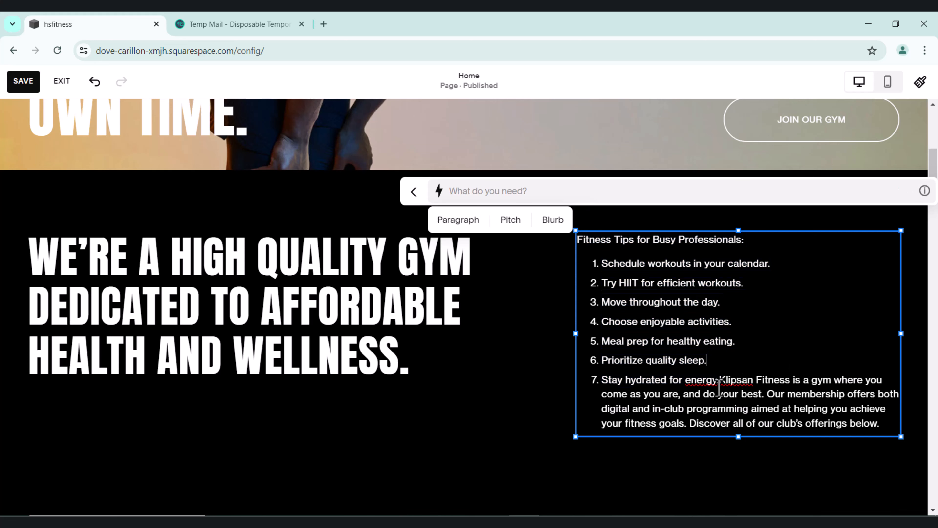
left_click_drag(721, 381, 881, 423)
key("BackSpace")
left_click(538, 356)
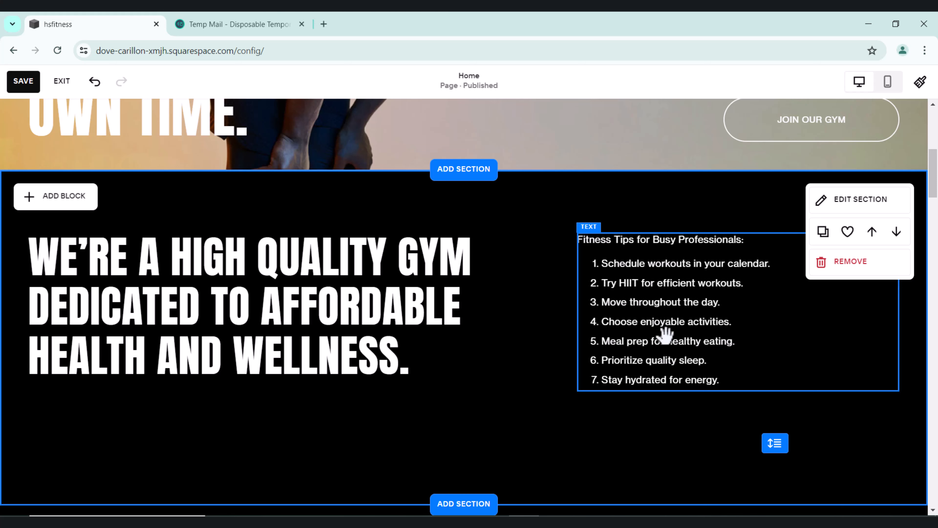
Step: Examine the replacement options for the sprinting woman image and look through the Downloads folder without choosing a file
scroll(607, 339, "down", 5)
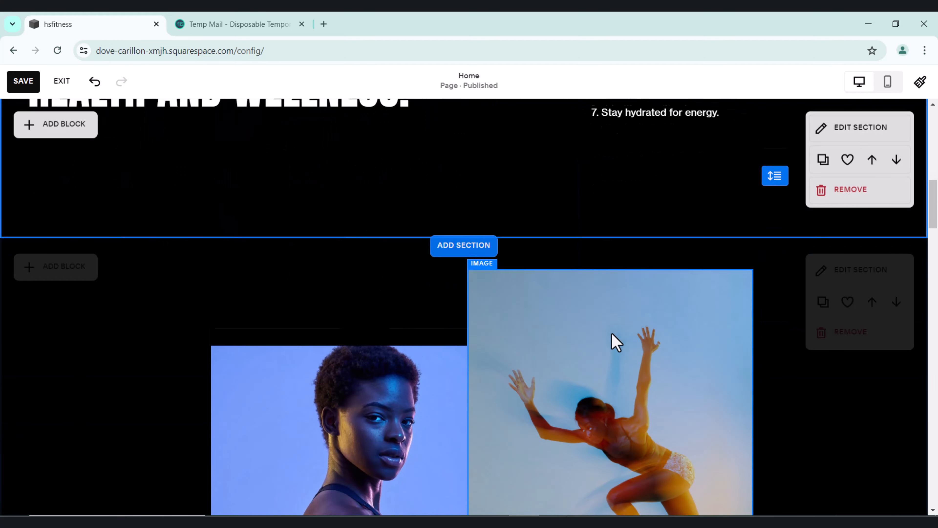
scroll(615, 341, "down", 4)
scroll(477, 308, "up", 1)
left_click(477, 306)
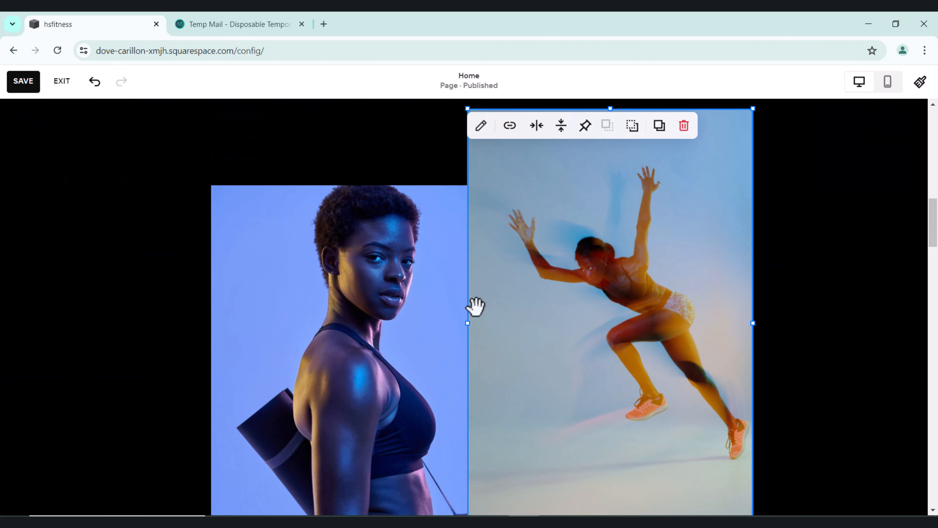
left_click(480, 127)
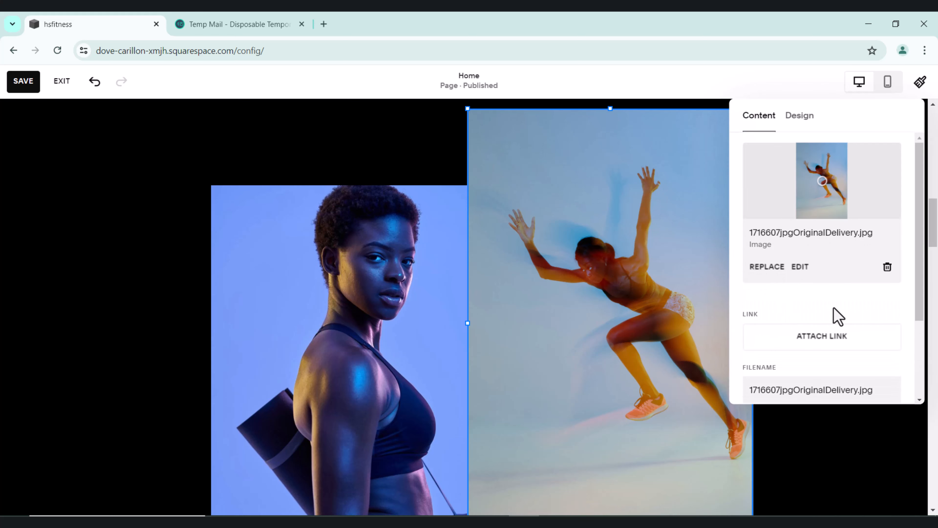
left_click(766, 273)
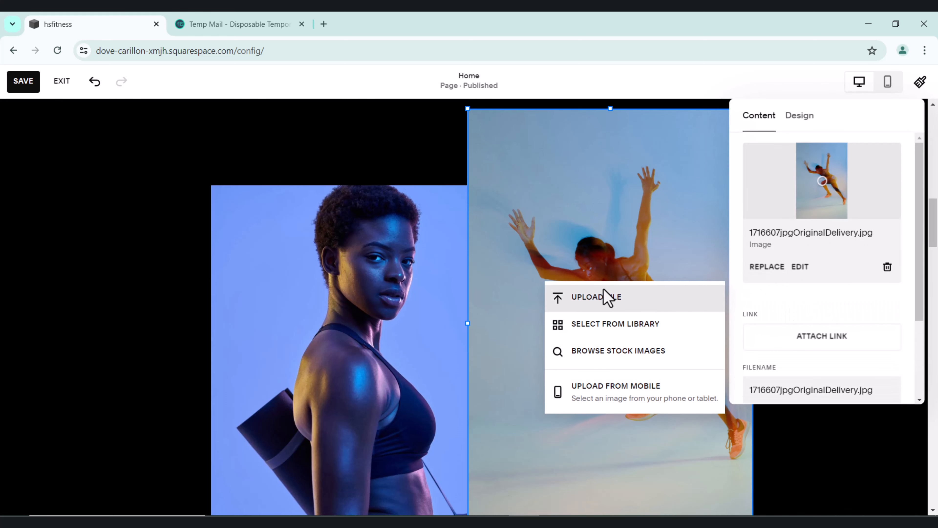
left_click(601, 297)
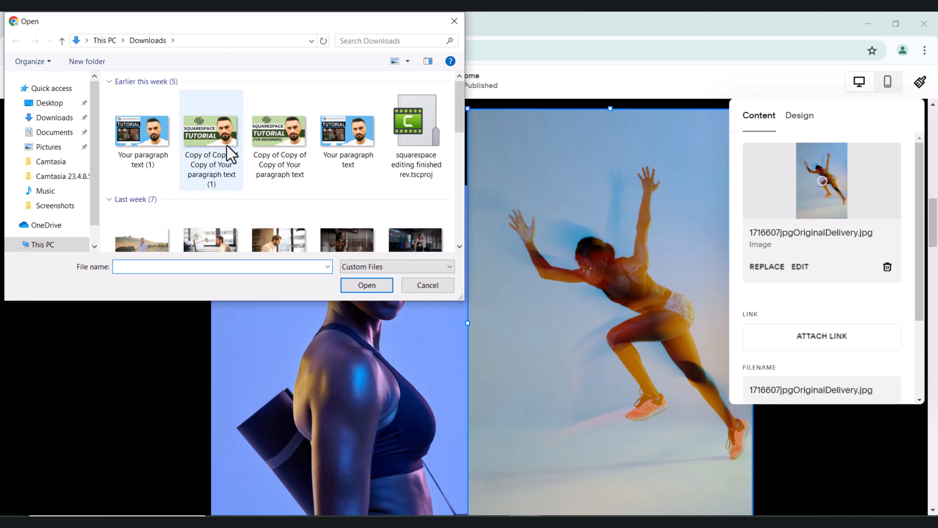
scroll(296, 218, "down", 3)
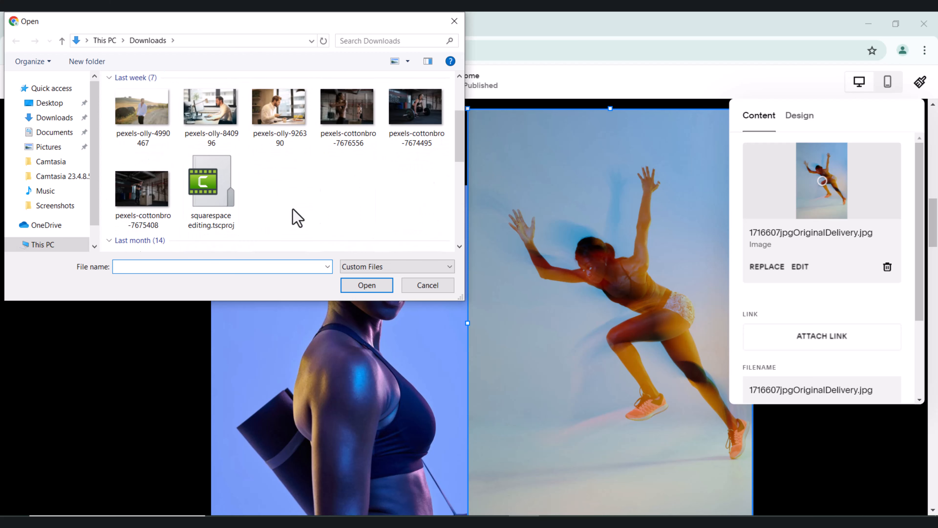
left_click(428, 289)
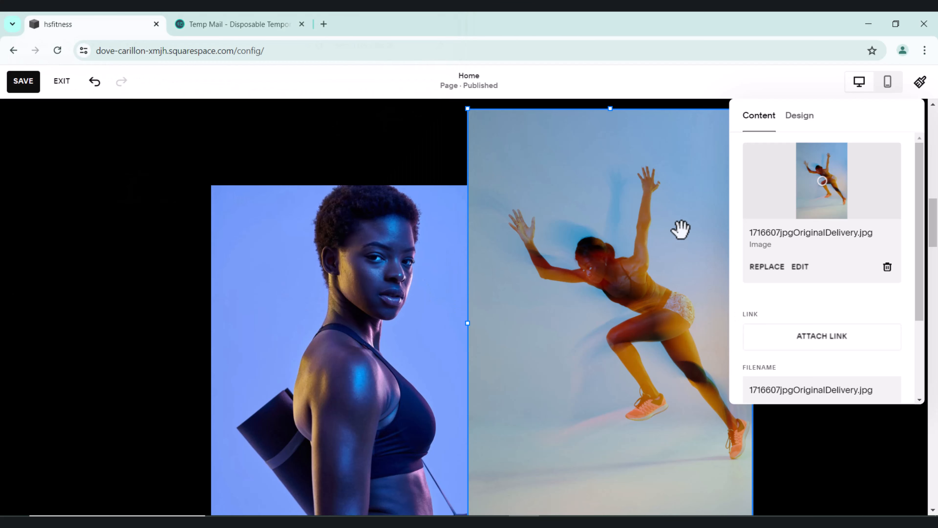
left_click(343, 295)
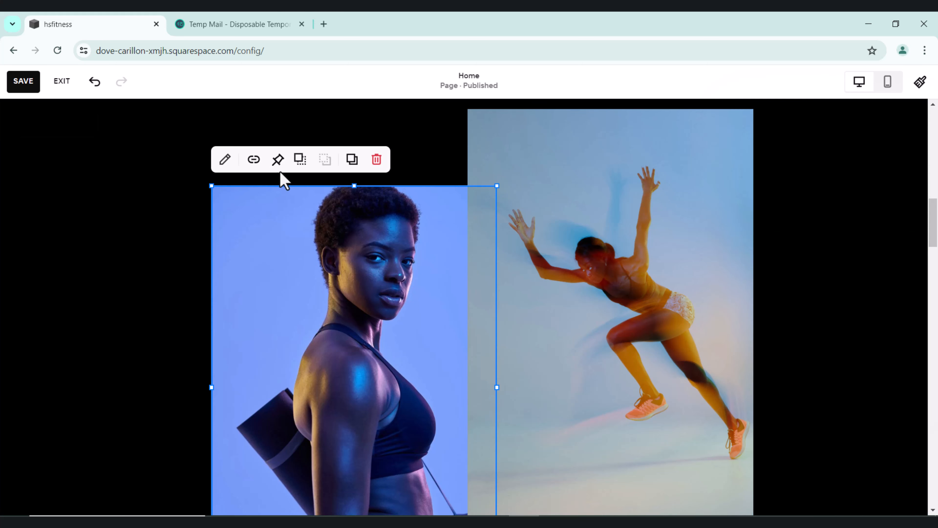
Step: Examine the content and design options of the image of the woman carrying the yoga mat
left_click(229, 162)
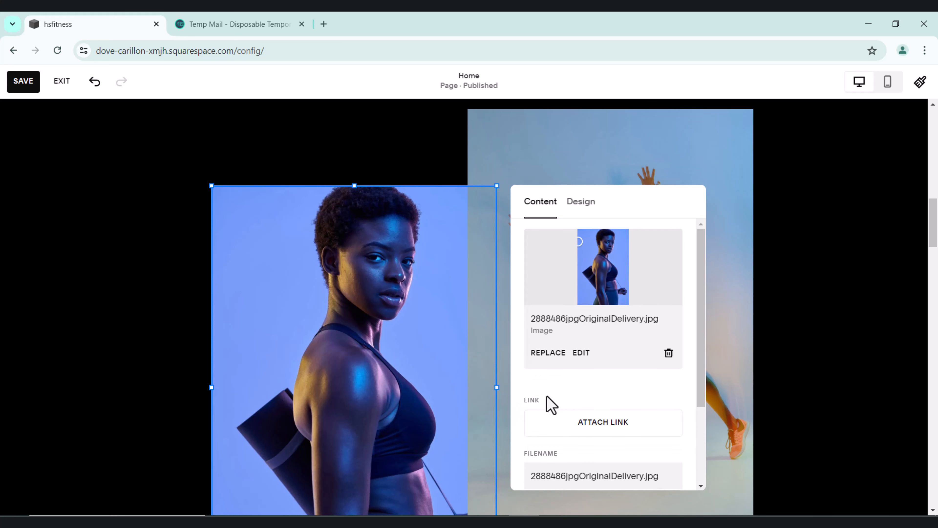
left_click(581, 203)
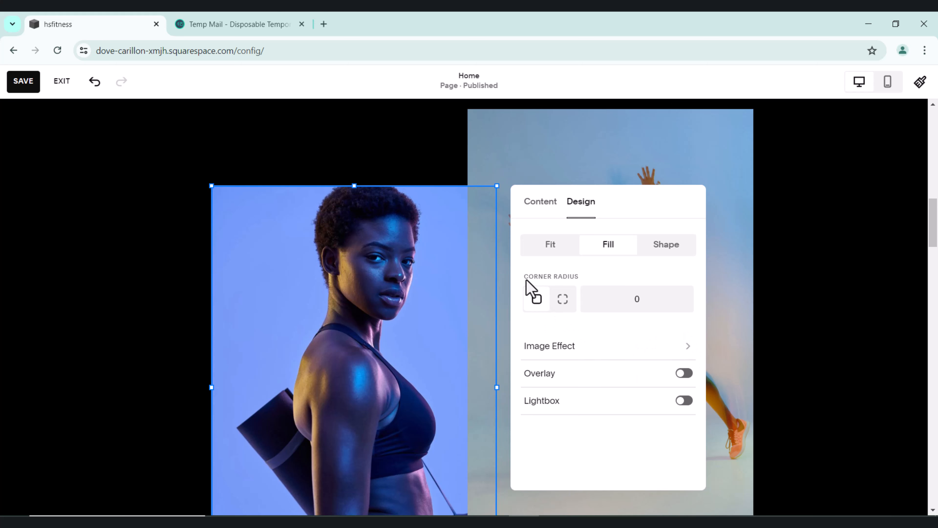
scroll(710, 263, "down", 3)
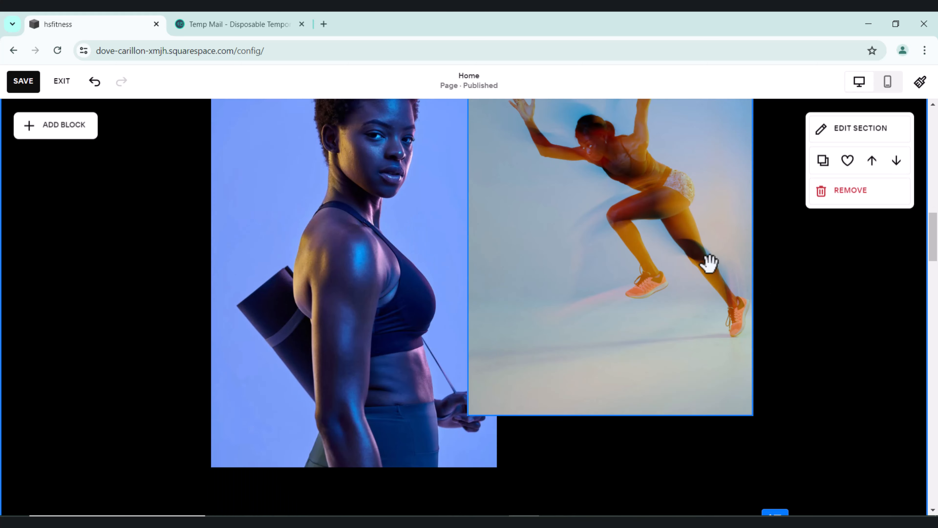
Step: Check the text formatting options of the AMENITIES heading and its paragraph
scroll(709, 264, "down", 10)
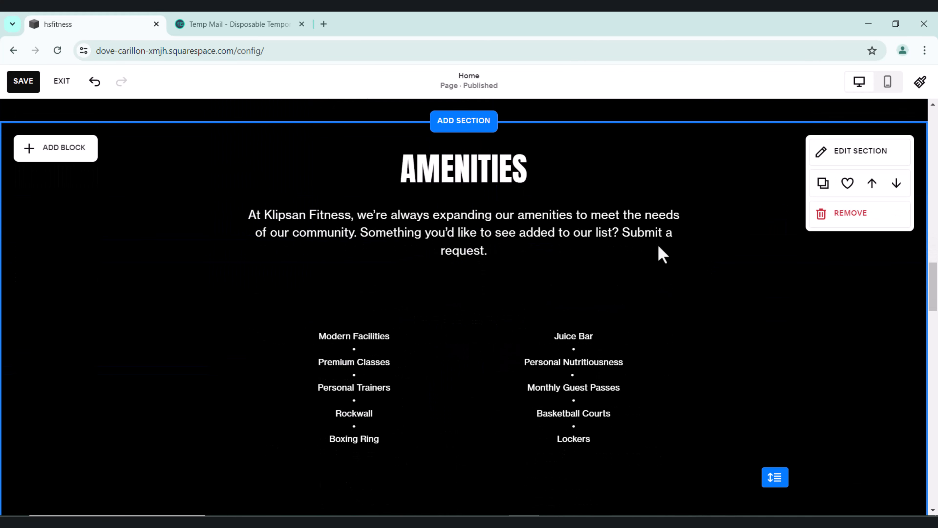
left_click(446, 177)
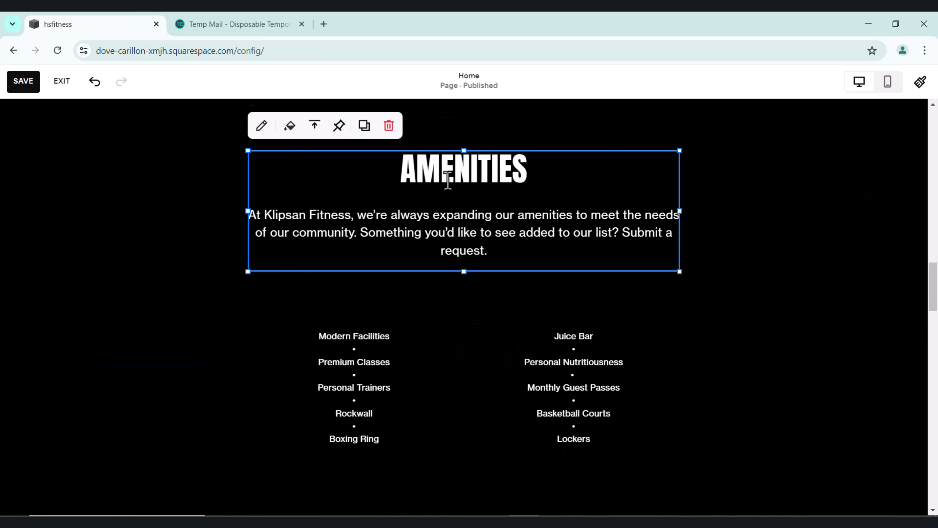
double_click(448, 180)
left_click(441, 218)
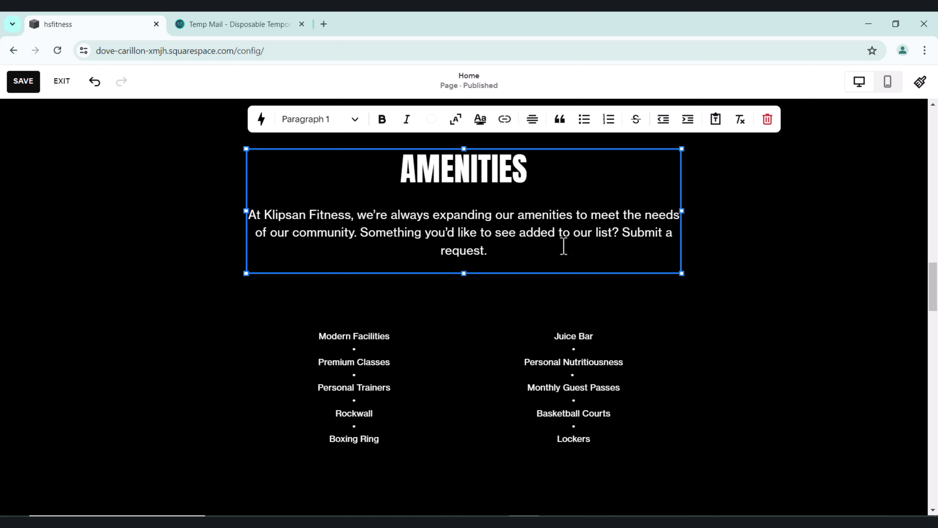
Step: Examine the SCHEDULE A VISIT section's text block and the content, design and storage settings of its form
scroll(649, 246, "down", 12)
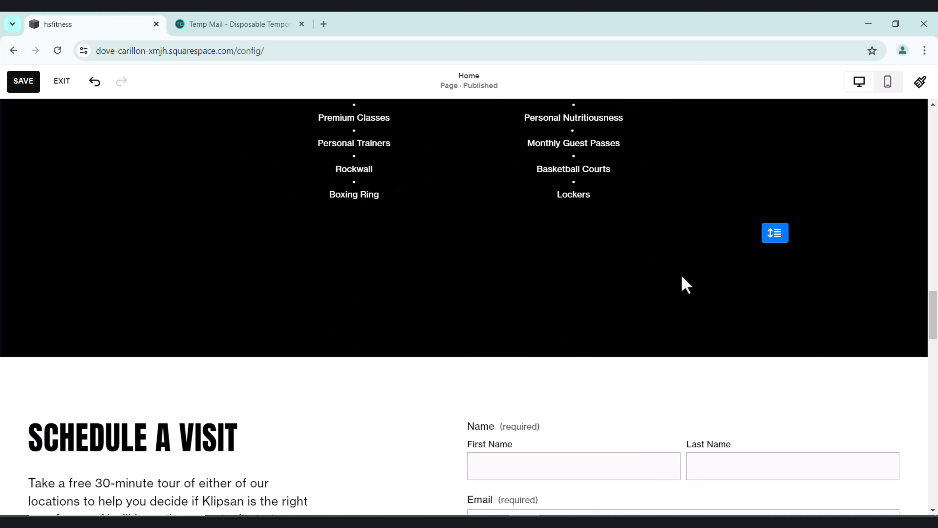
scroll(681, 276, "down", 1)
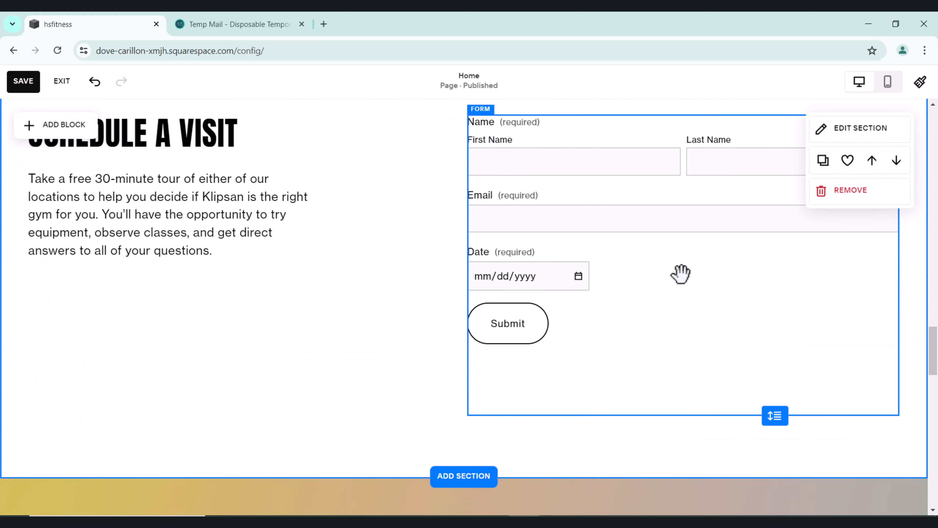
scroll(681, 276, "up", 1)
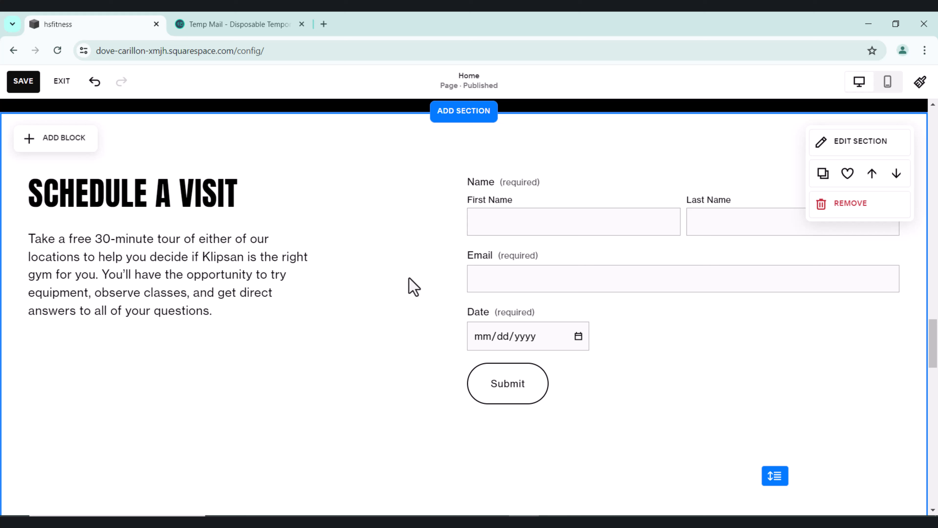
left_click(96, 226)
left_click(563, 241)
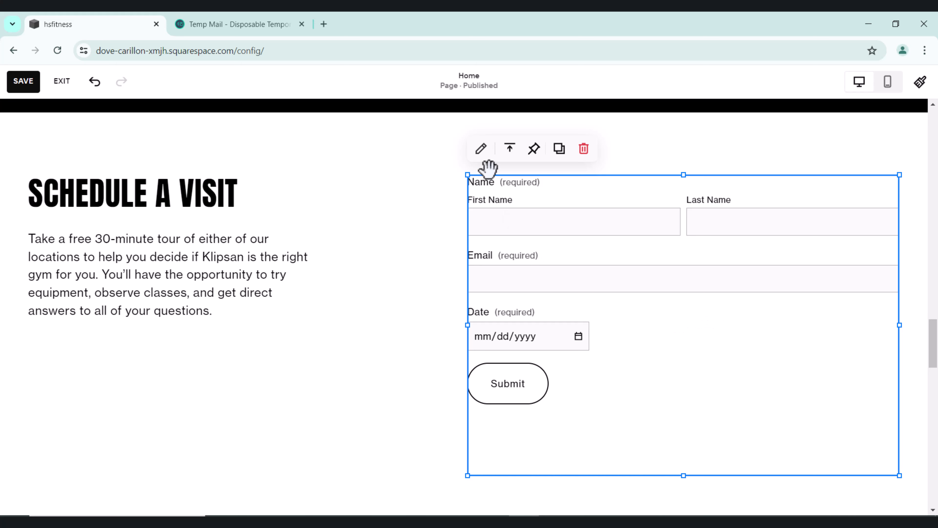
left_click(482, 156)
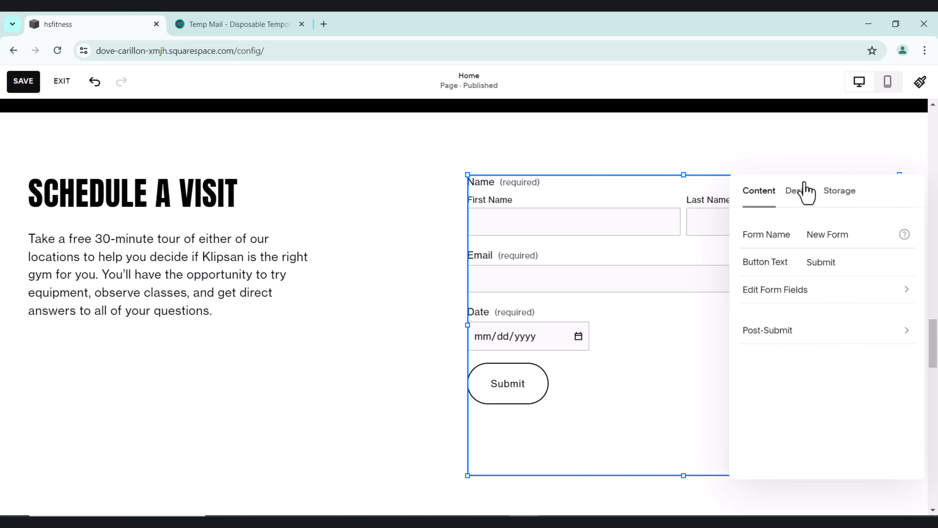
left_click(800, 191)
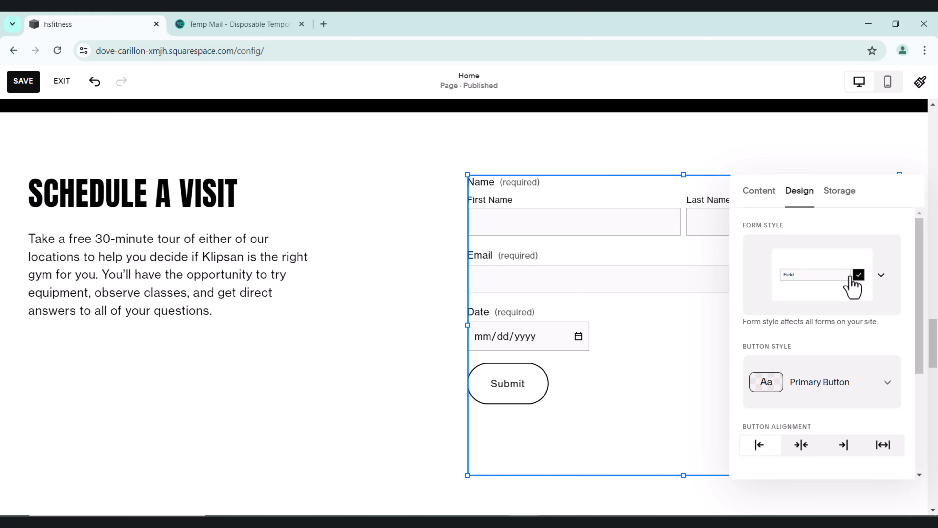
scroll(852, 288, "down", 5)
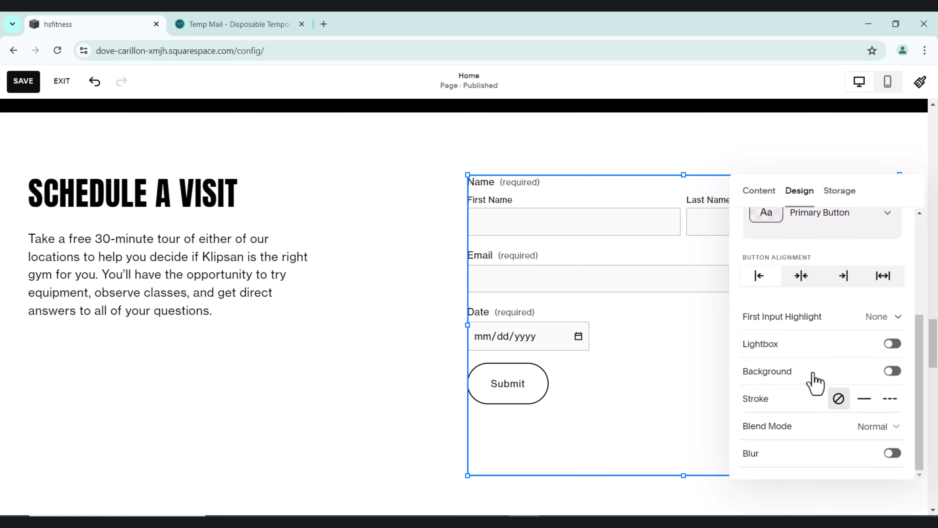
scroll(809, 370, "up", 5)
left_click(839, 201)
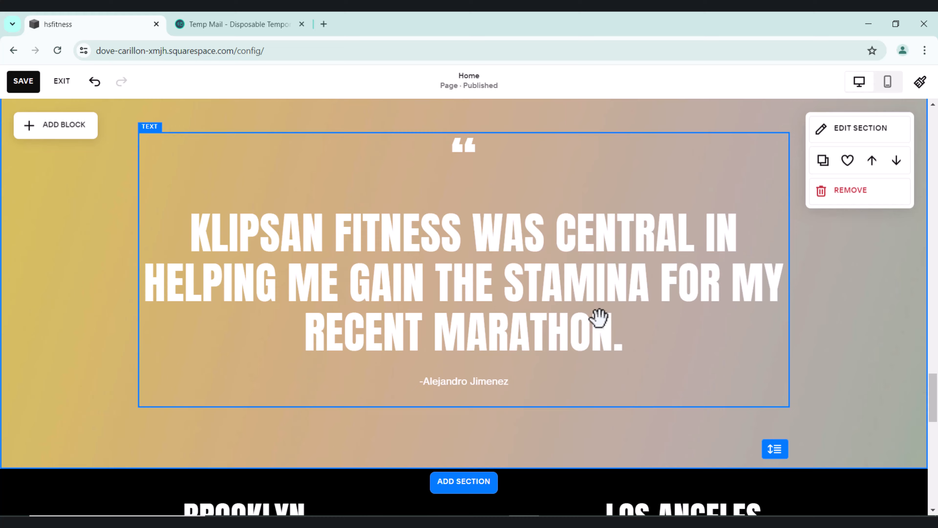
Step: Remove the marathon testimonial quote section from the home page
scroll(598, 318, "up", 1)
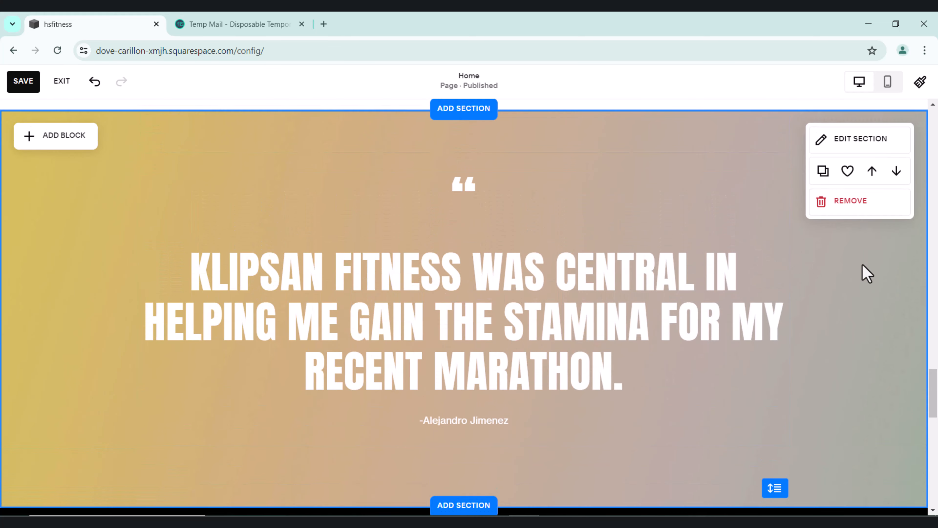
left_click(851, 202)
left_click(542, 320)
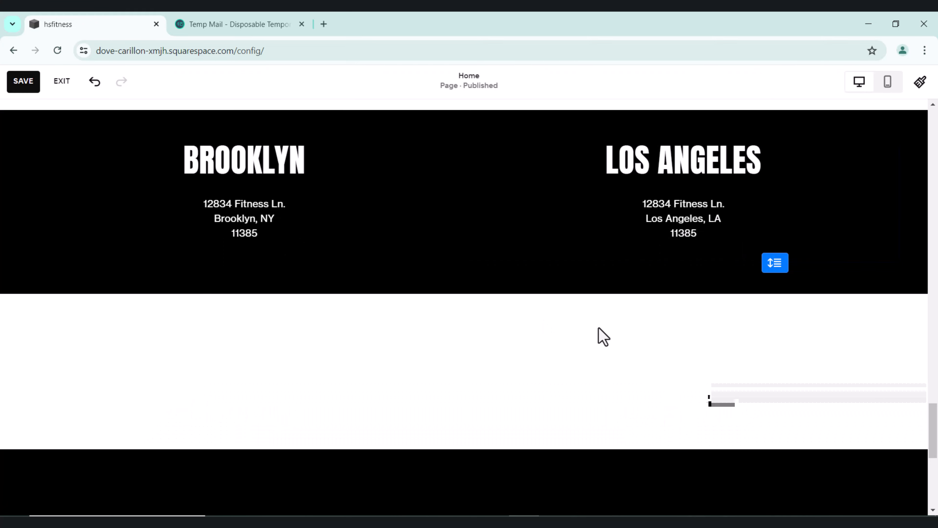
scroll(568, 324, "up", 7)
scroll(568, 324, "down", 3)
scroll(572, 332, "down", 1)
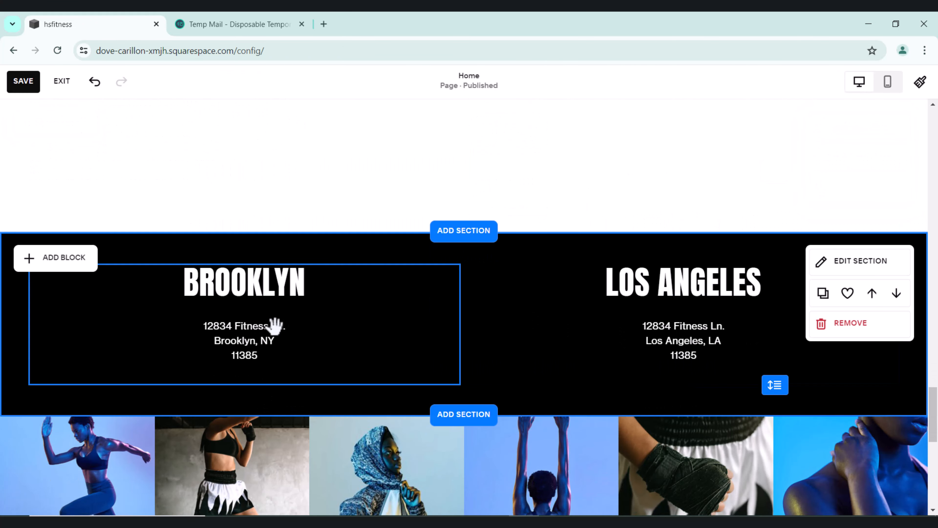
Step: Check the editing options of the BROOKLYN and LOS ANGELES location text blocks
left_click(233, 310)
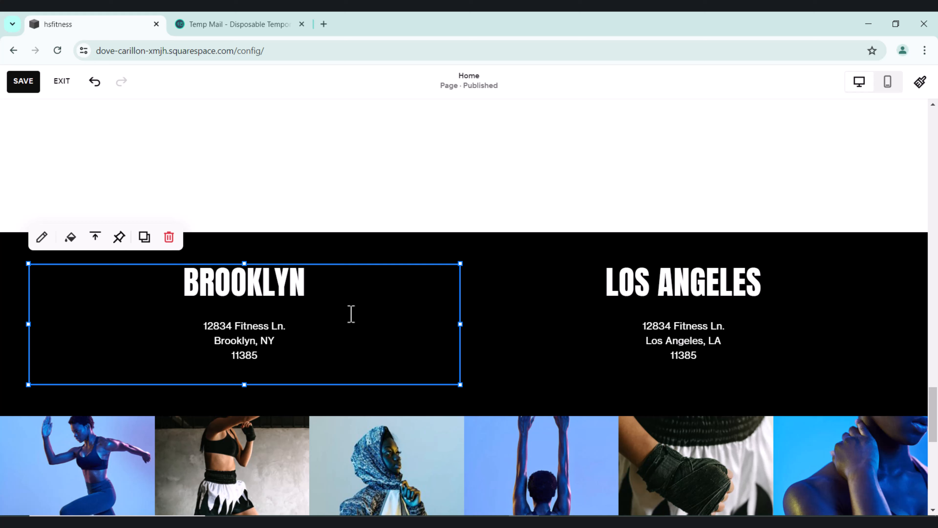
left_click(328, 316)
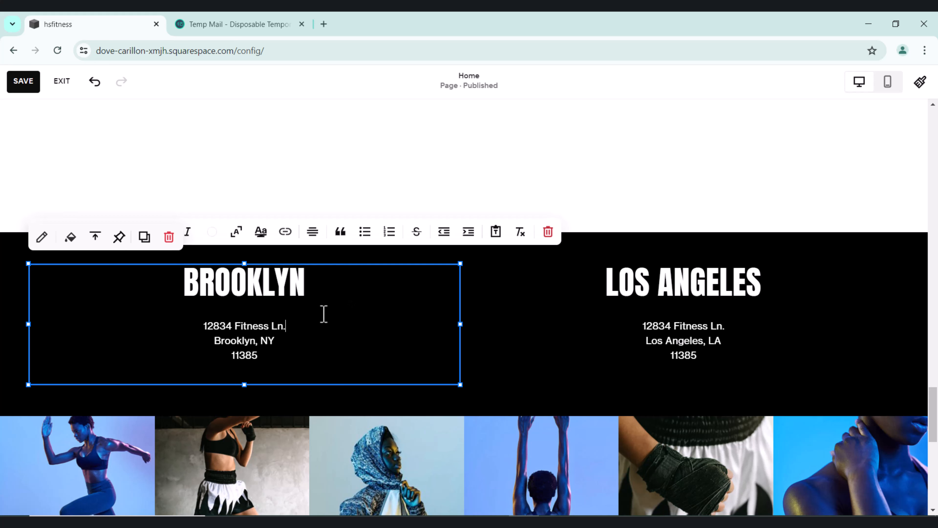
mouse_move(281, 305)
left_mouse_down()
mouse_move(243, 304)
mouse_move(277, 302)
left_mouse_up()
left_click(669, 310)
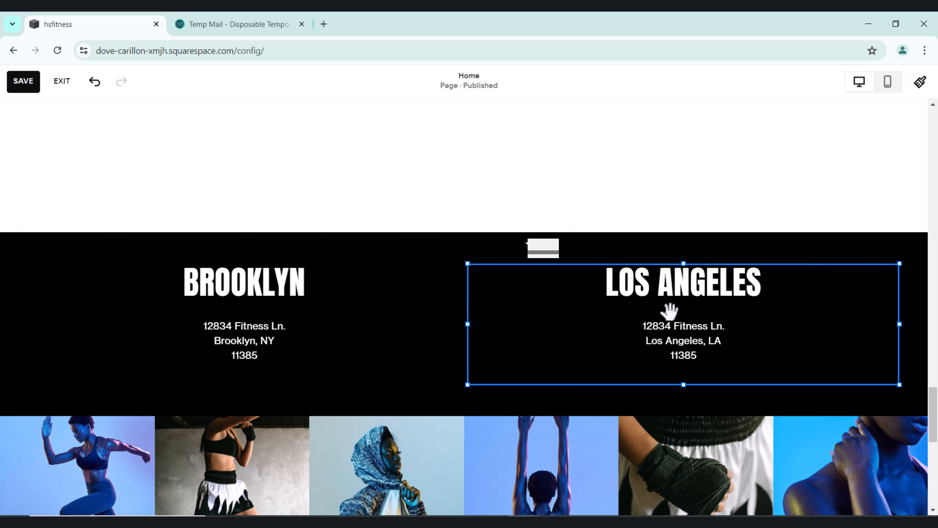
Step: Examine the image strip's gallery editor and its upload option, looking through the Downloads folder without choosing a file
scroll(555, 318, "down", 6)
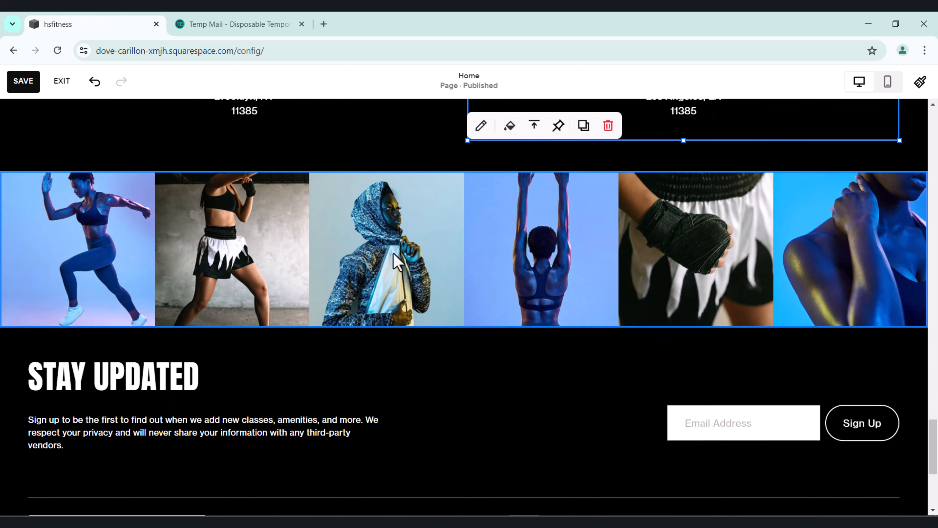
left_click(397, 260)
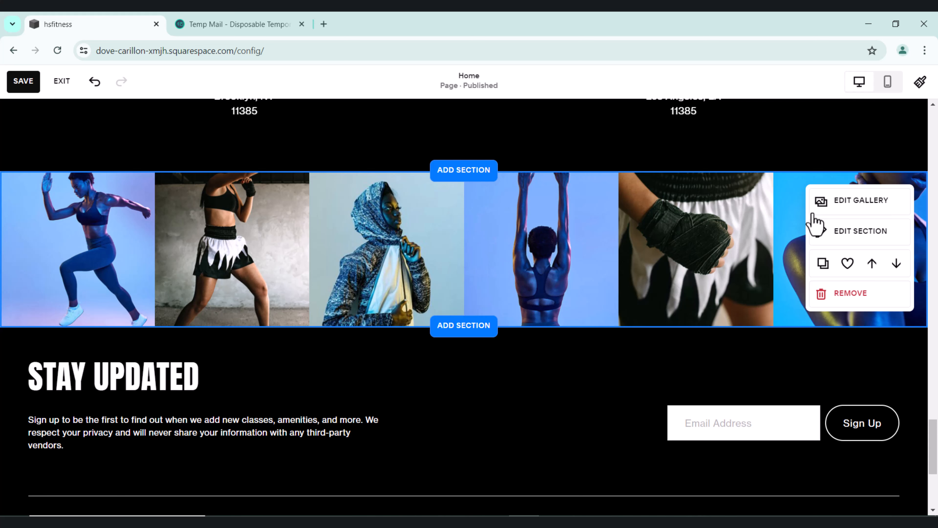
left_click(859, 201)
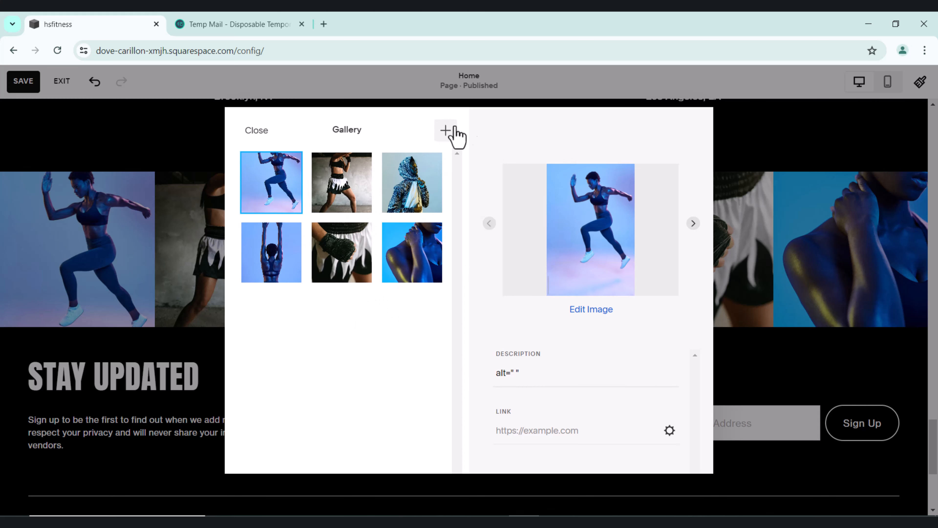
left_click(445, 130)
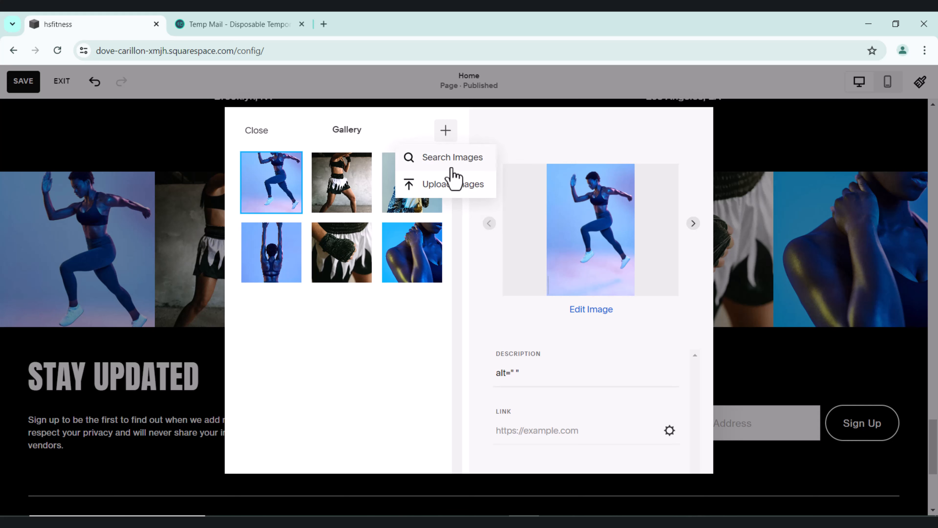
left_click(449, 193)
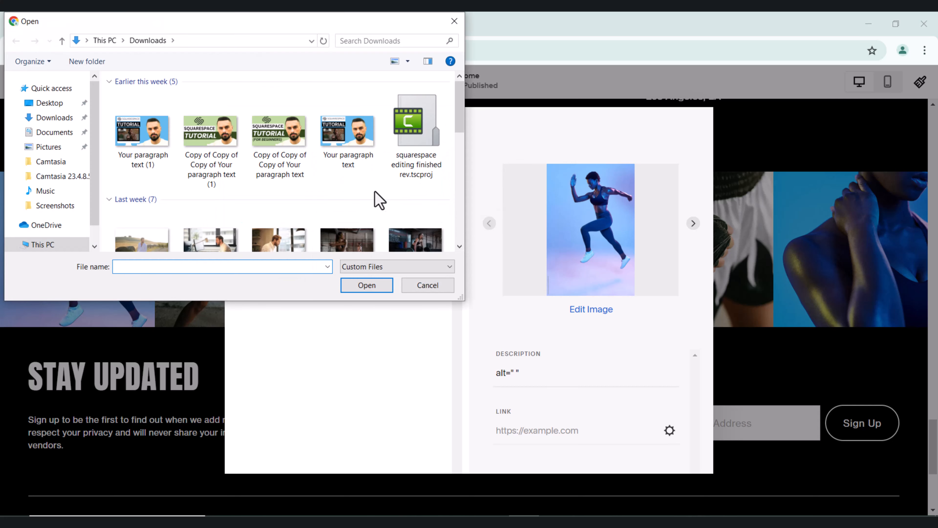
scroll(299, 182, "down", 5)
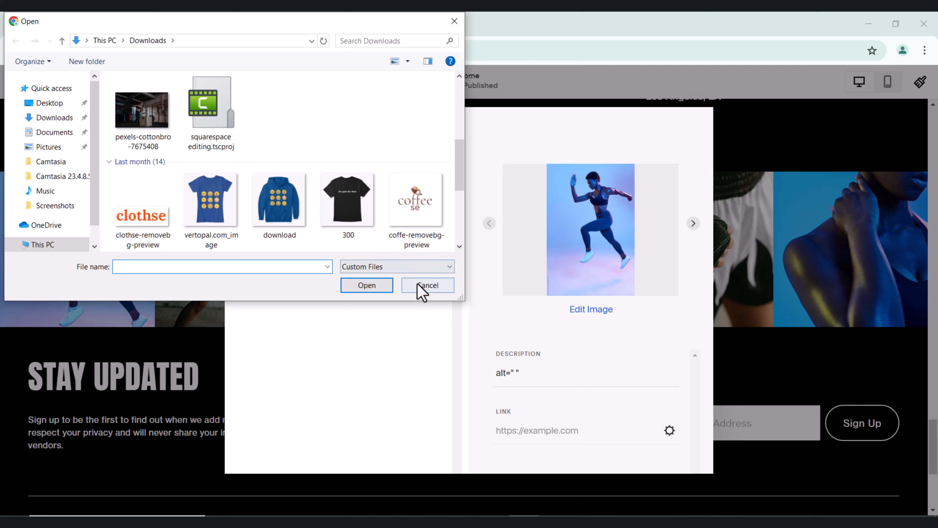
left_click(425, 286)
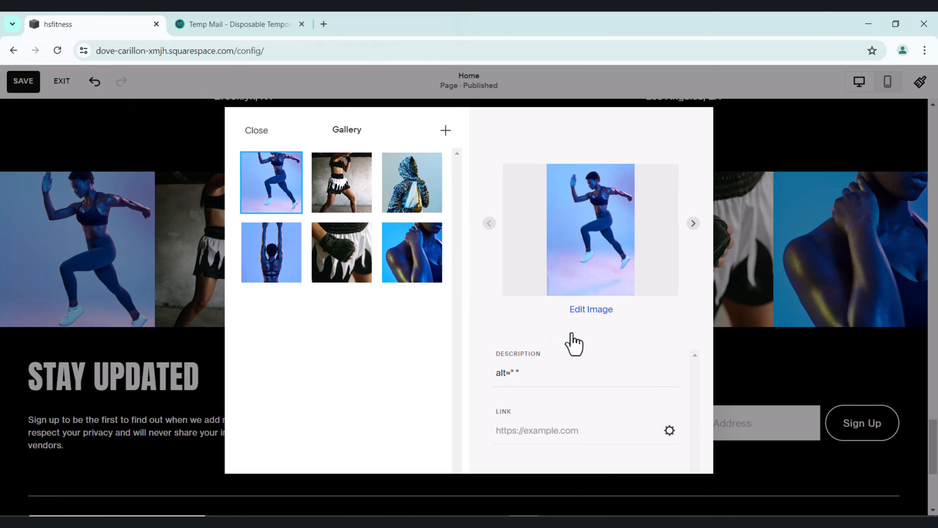
Step: Check the link field of the running woman image in the gallery and close the gallery editor
left_click(538, 432)
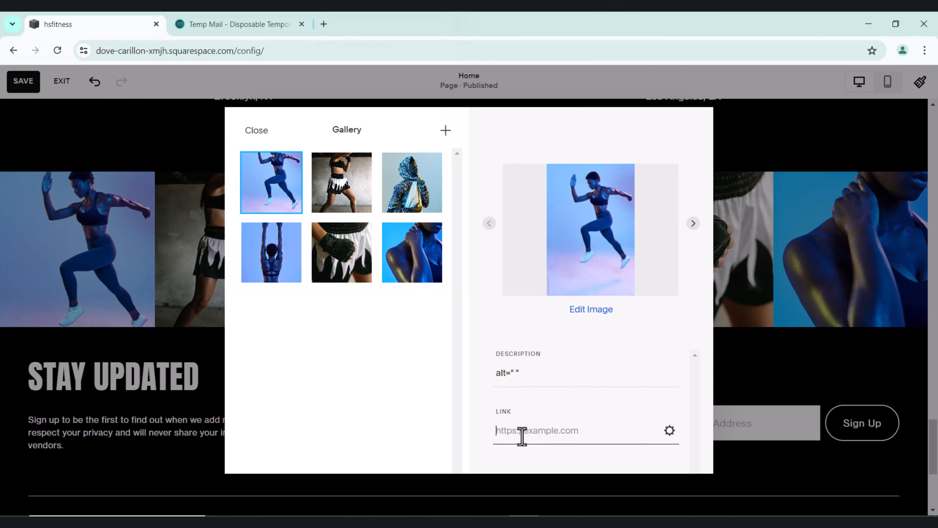
double_click(502, 411)
left_click(536, 433)
left_click(756, 210)
left_click(519, 367)
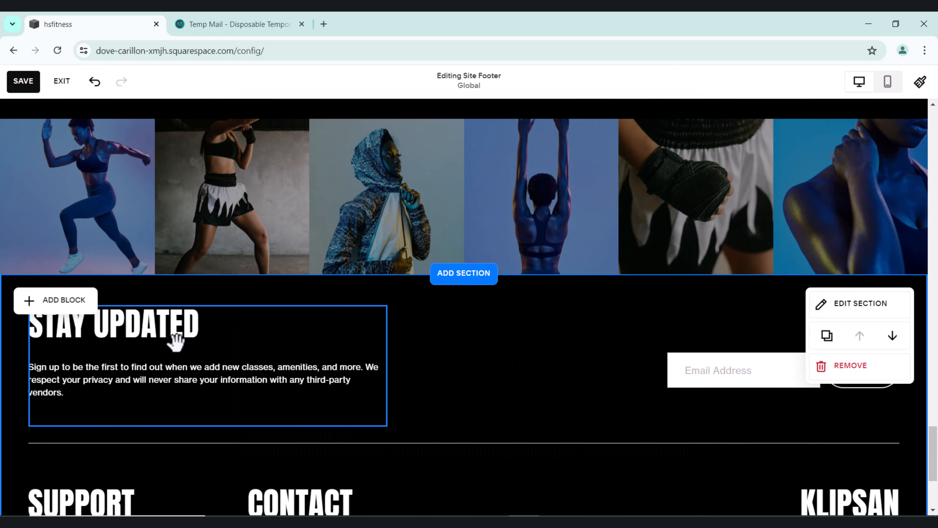
Step: Check the text formatting options of the footer's STAY UPDATED heading and sign-up paragraph
left_click(166, 341)
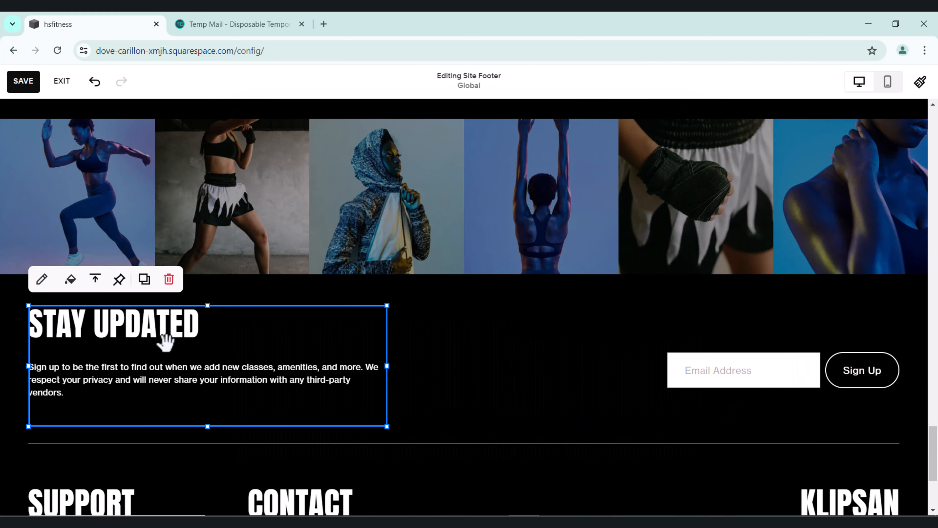
left_click(57, 334)
left_click_drag(35, 333, 205, 322)
left_click(208, 322)
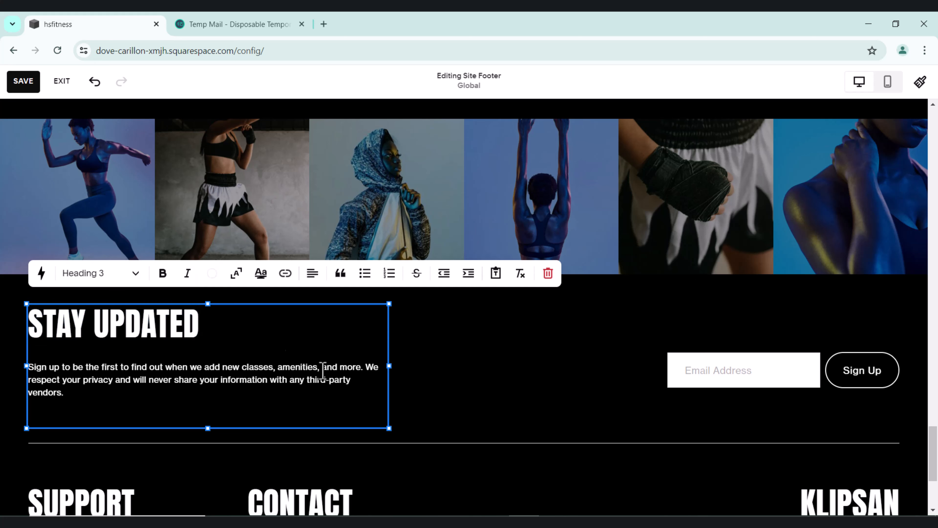
left_click_drag(350, 395, 241, 342)
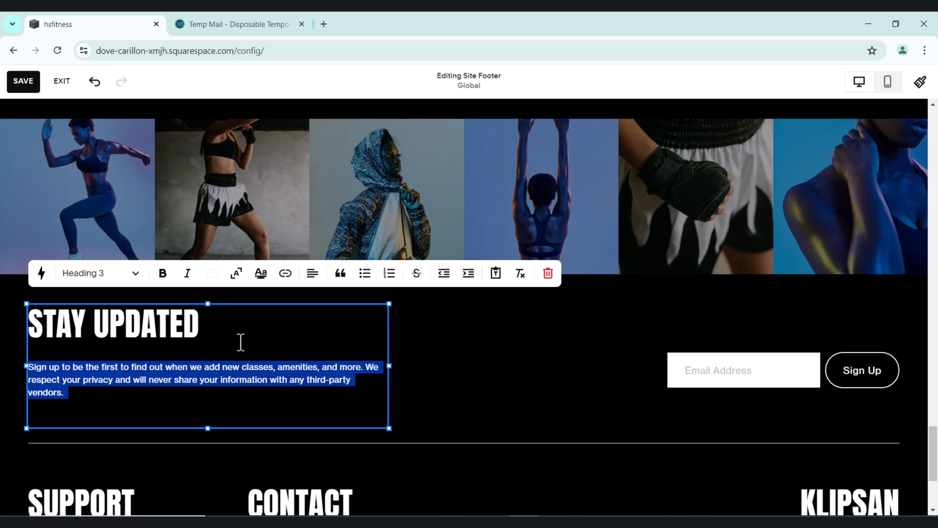
left_click(241, 341)
Step: Check the content, design and storage settings of the footer's newsletter sign-up form
left_click(735, 375)
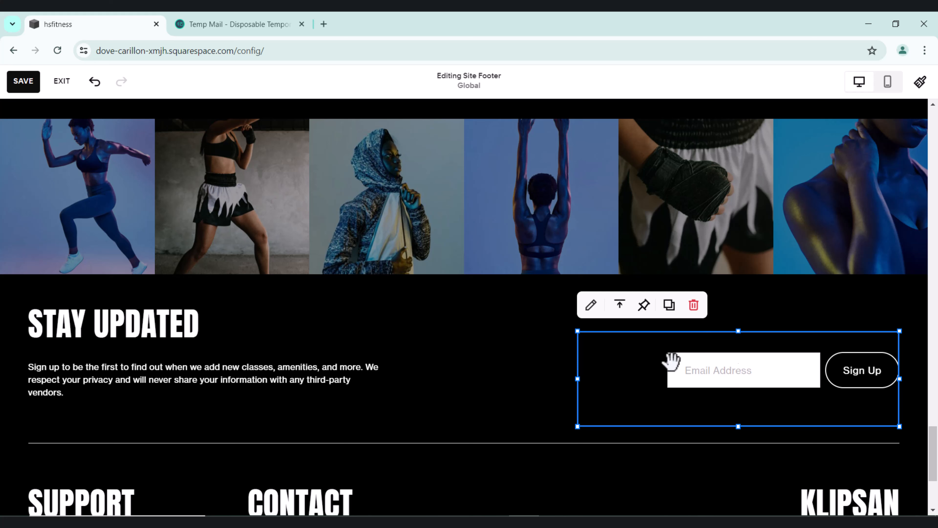
left_click(591, 306)
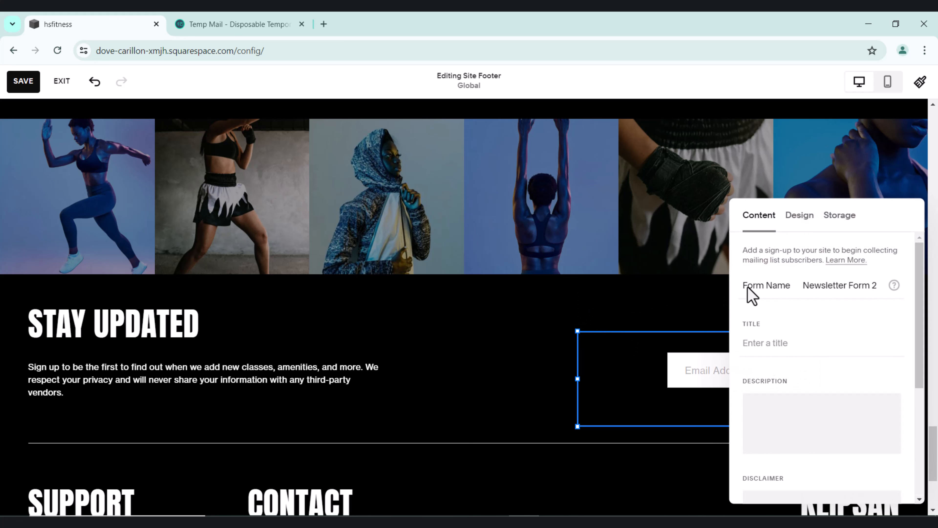
left_click_drag(741, 287, 795, 286)
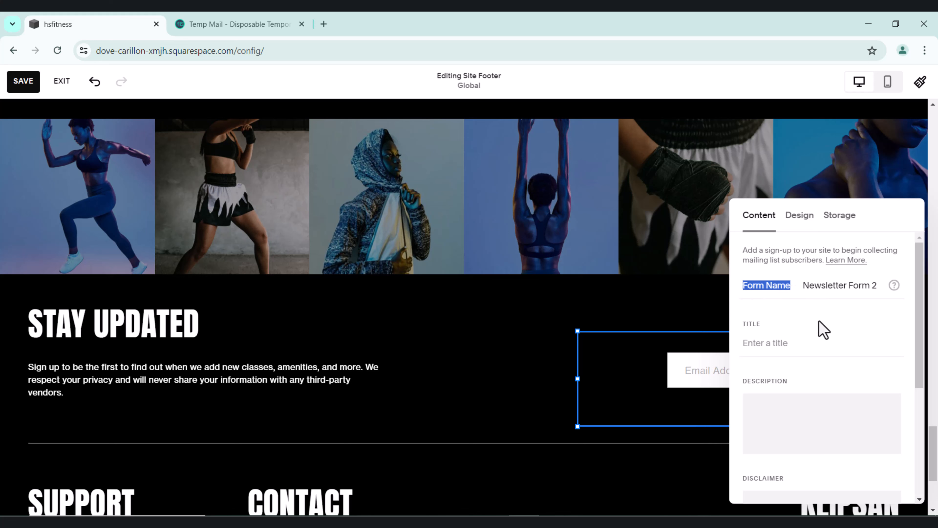
left_click(793, 349)
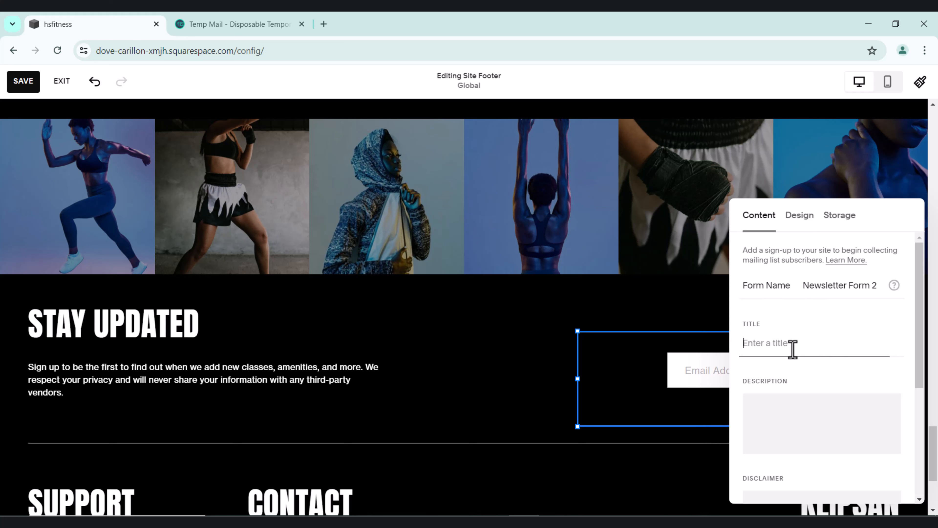
left_click(799, 221)
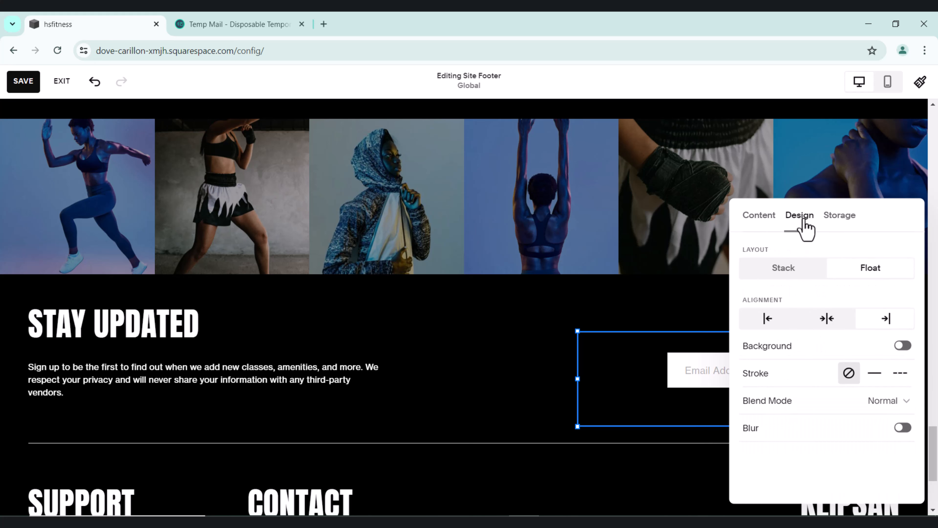
left_click(841, 218)
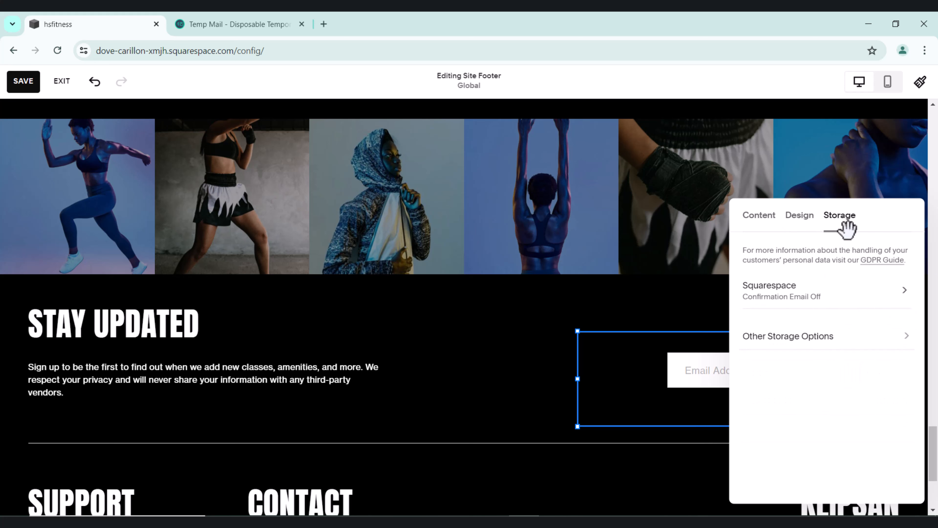
left_click(806, 222)
left_click(760, 225)
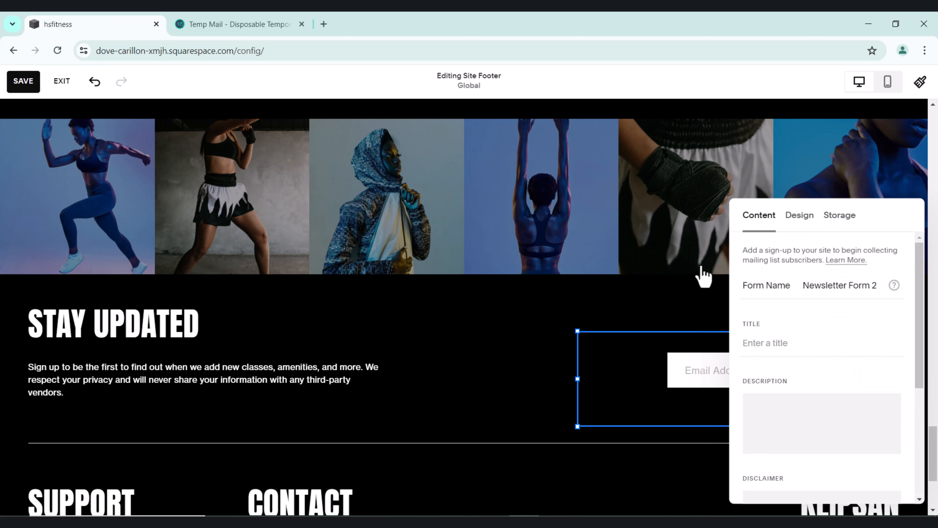
left_click(554, 290)
Step: Check the URL behind the Terms and Conditions link in the footer's SUPPORT block
scroll(550, 293, "down", 5)
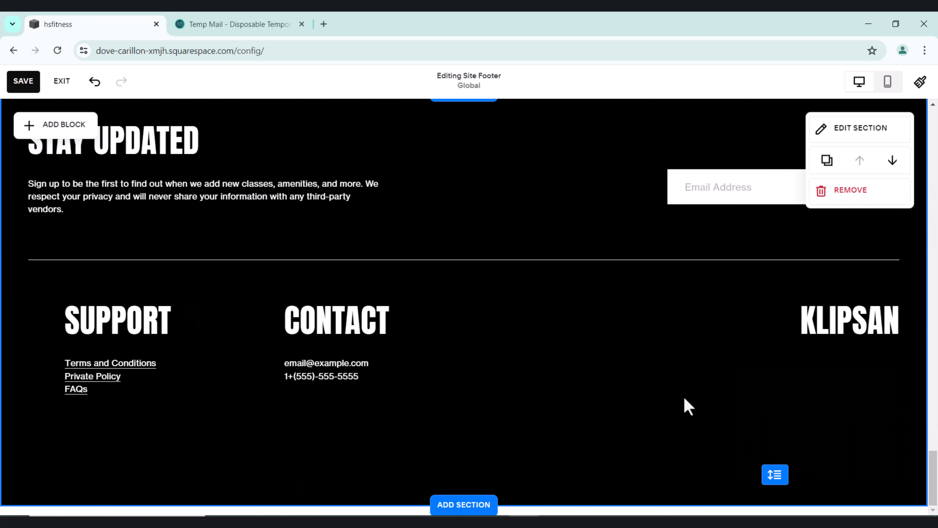
double_click(141, 321)
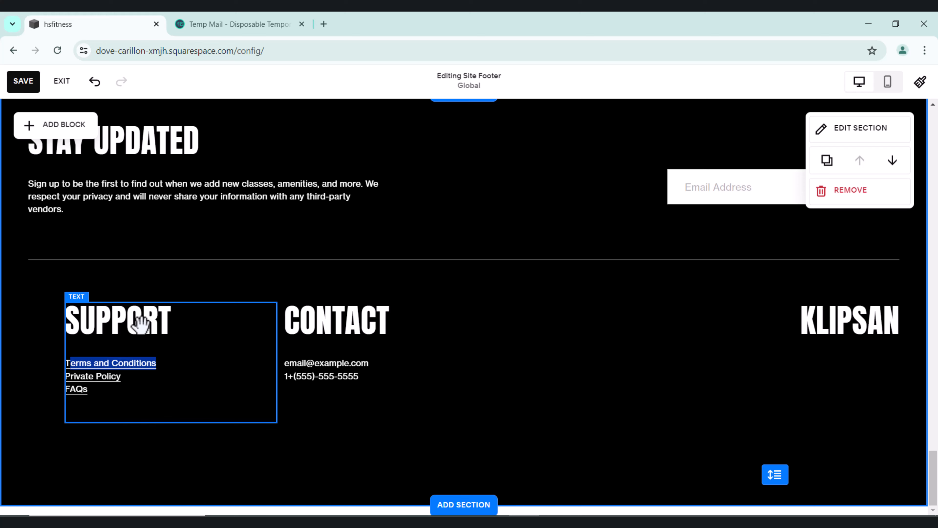
left_click(141, 325)
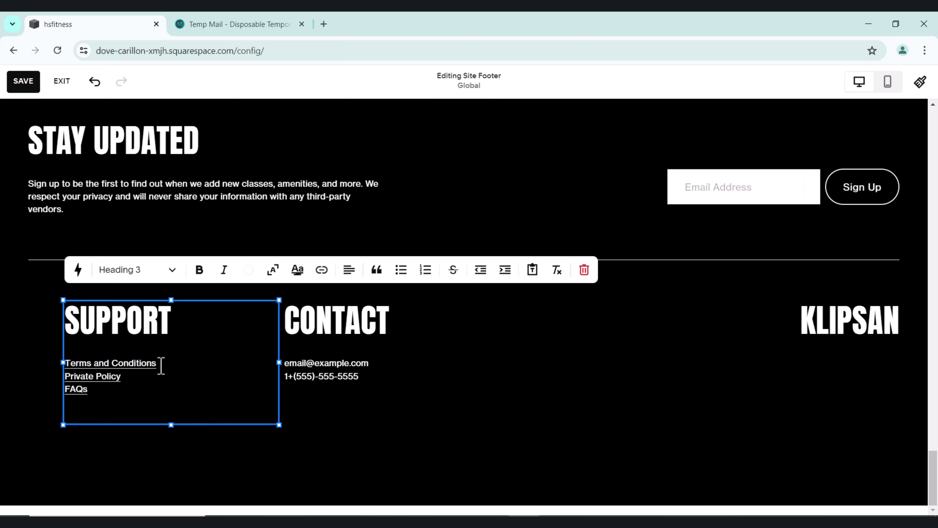
left_click_drag(159, 364, 74, 366)
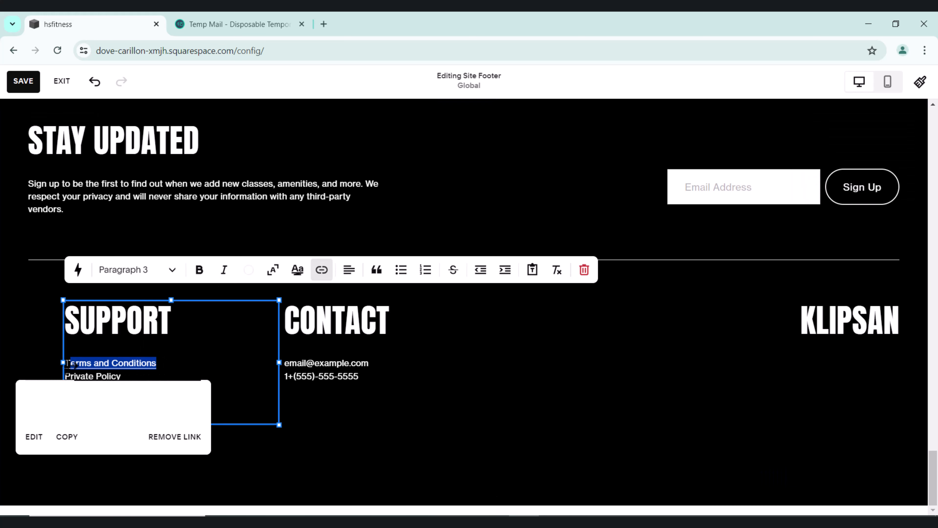
left_click(34, 438)
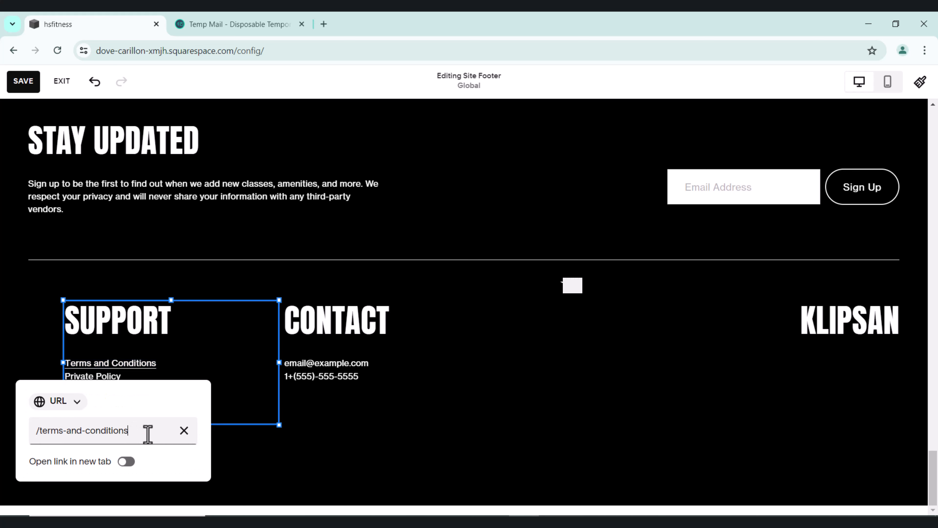
left_click_drag(130, 432, 41, 430)
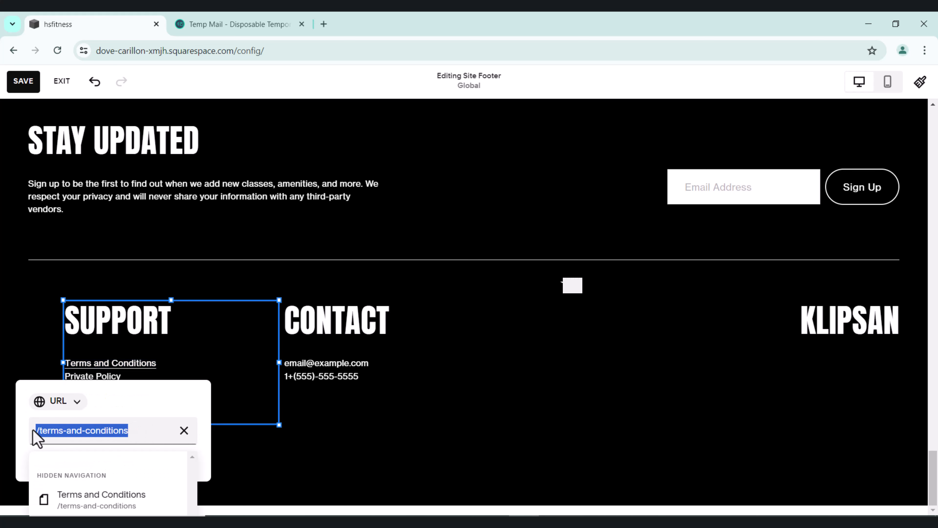
left_click(124, 405)
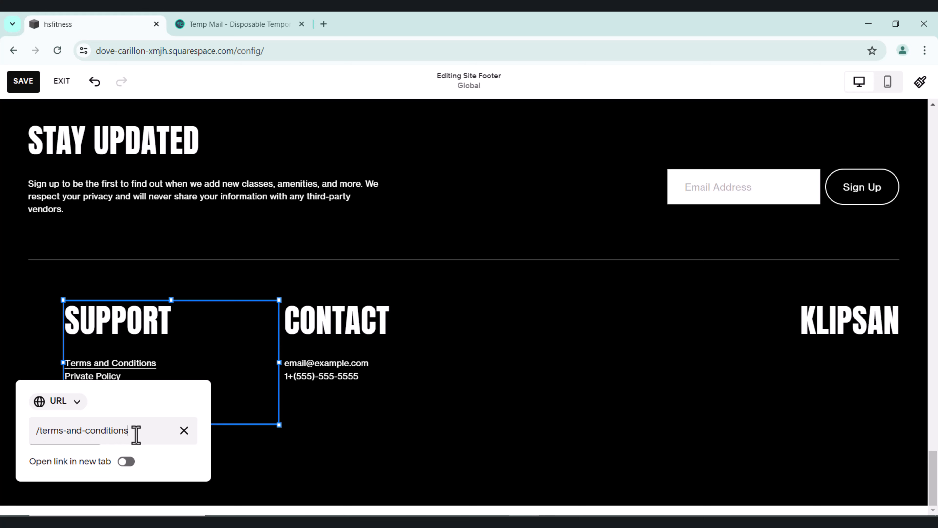
left_click(329, 432)
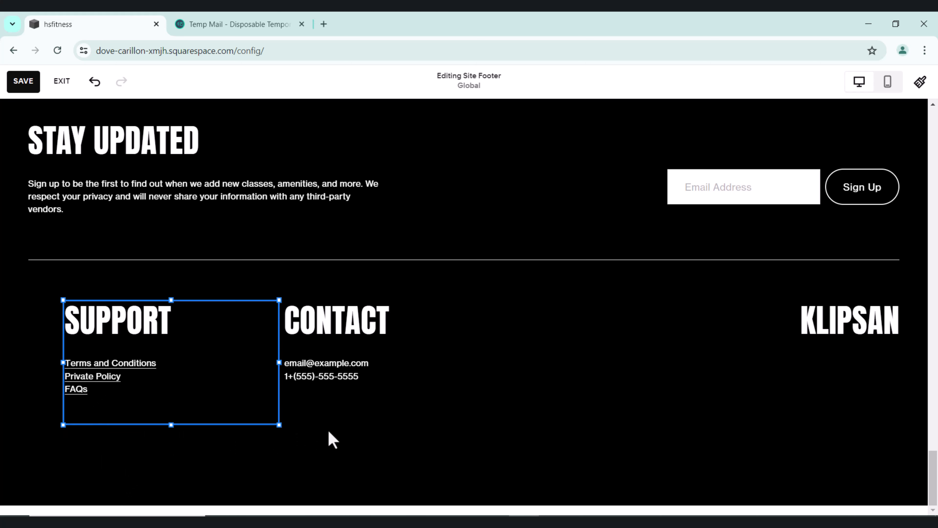
Step: Overwrite the Terms and Conditions line in the footer's SUPPORT block, keeping its initial T, so it reads "Tcjdehcjedhcd"
left_click(161, 370)
left_click_drag(155, 362, 86, 361)
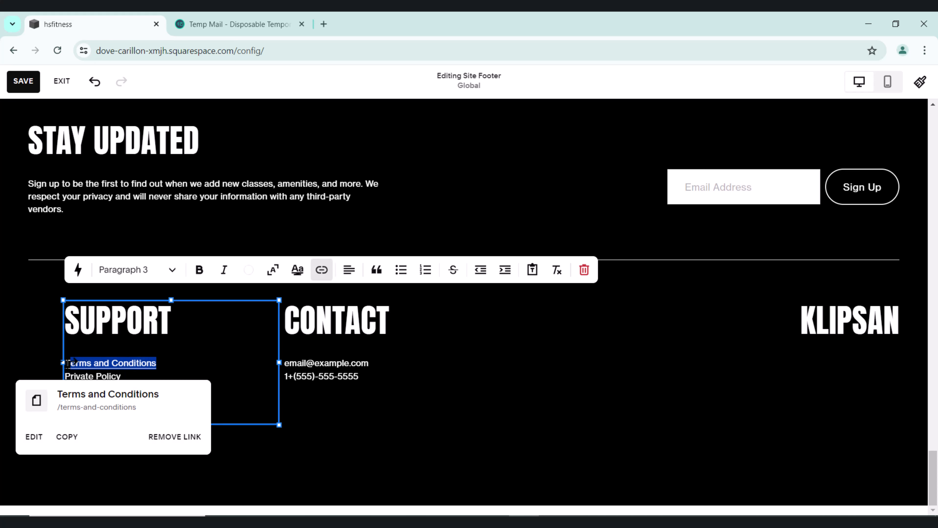
type("cjdehcjedhcd")
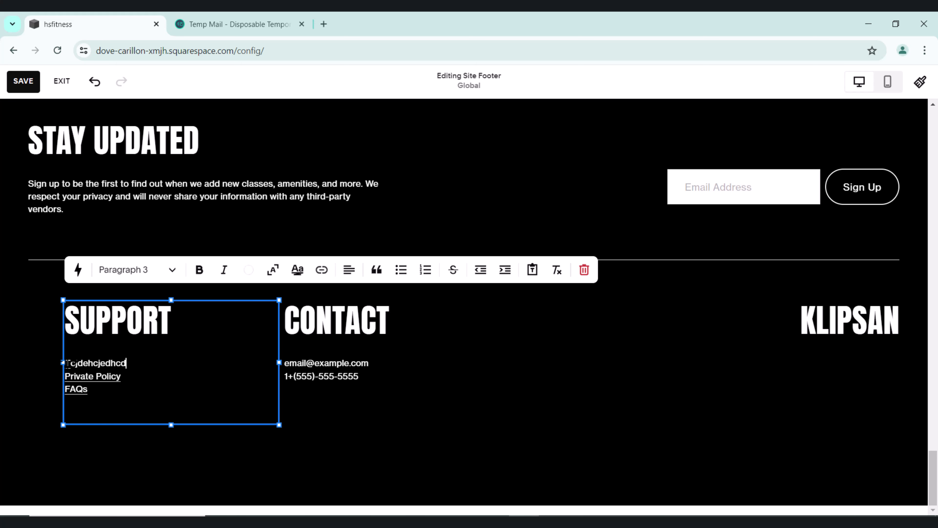
key("Escape")
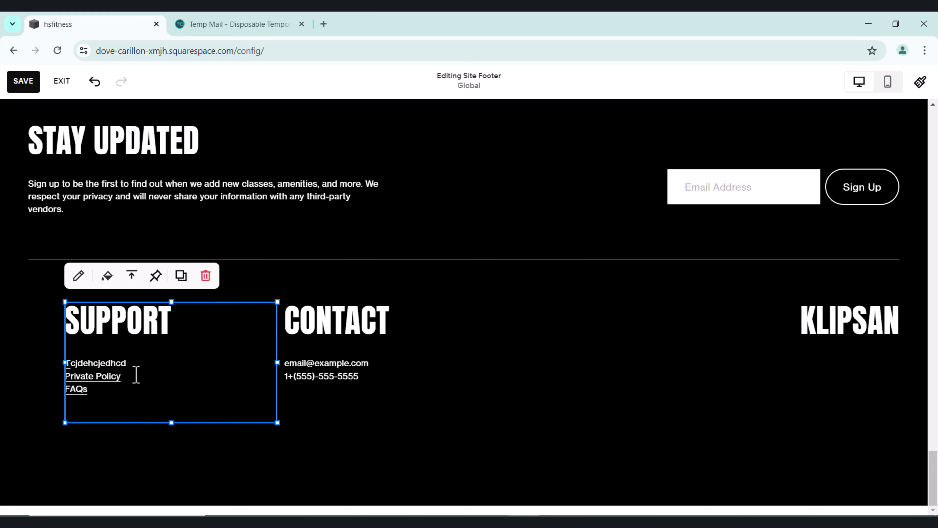
left_click(725, 414)
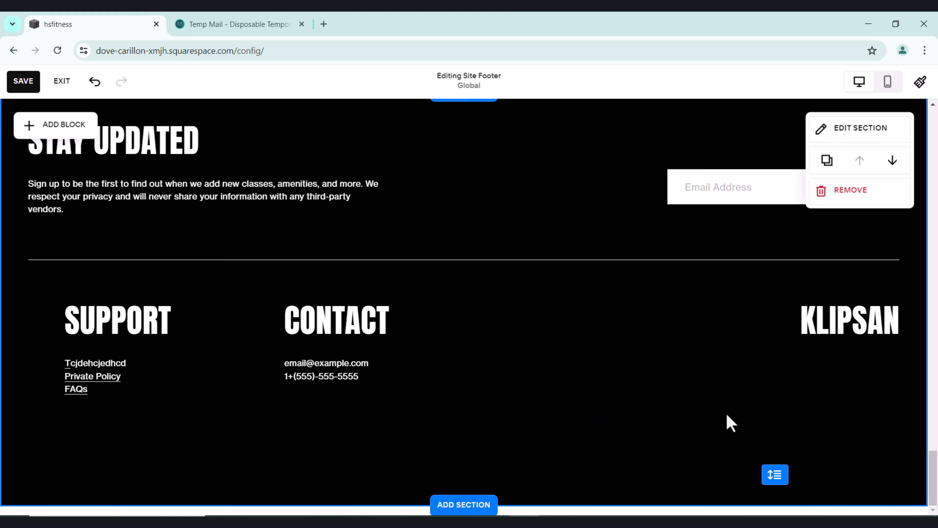
Step: Switch Fill Screen off and back on for the home page's TRAIN ON YOUR OWN TIME hero section
scroll(608, 366, "up", 20)
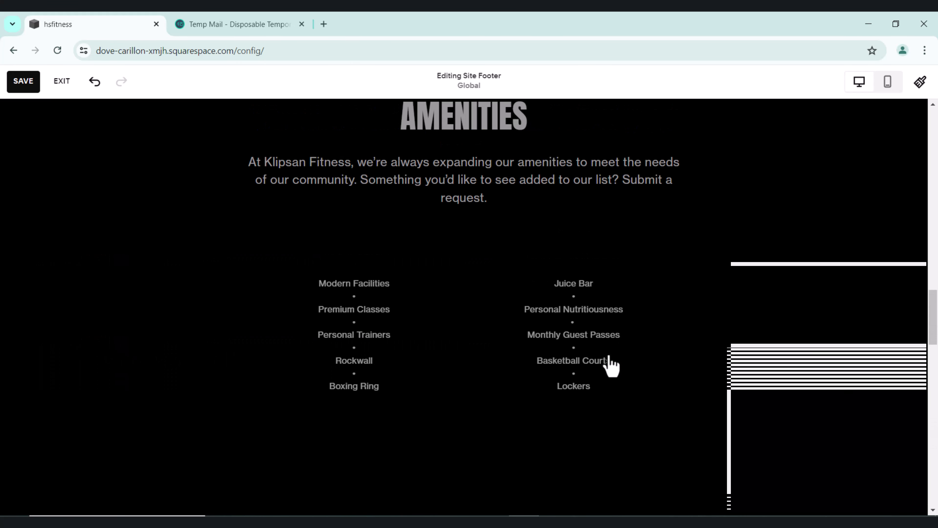
scroll(612, 366, "up", 15)
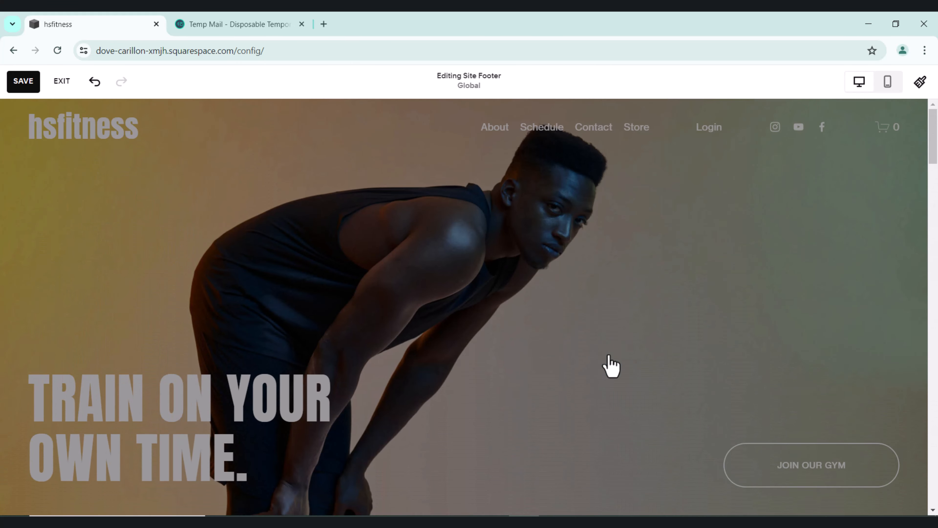
left_click(398, 237)
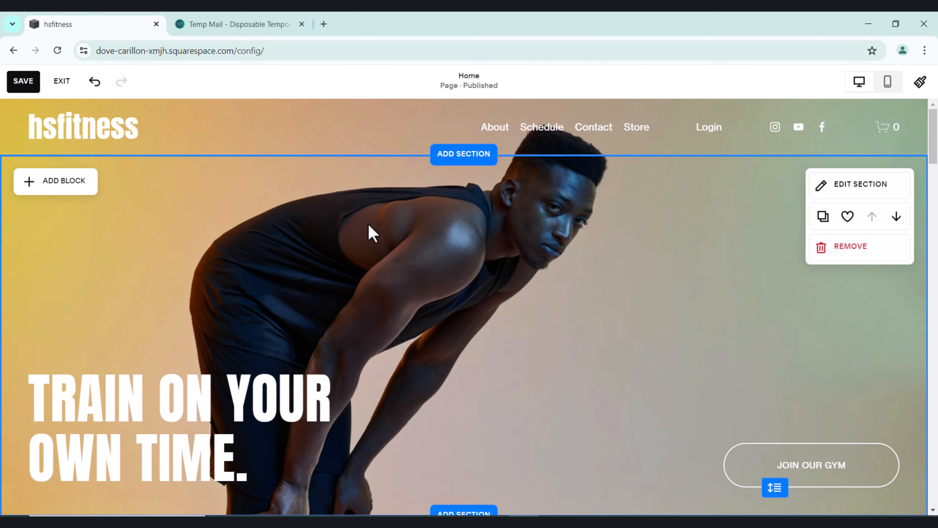
left_click(844, 189)
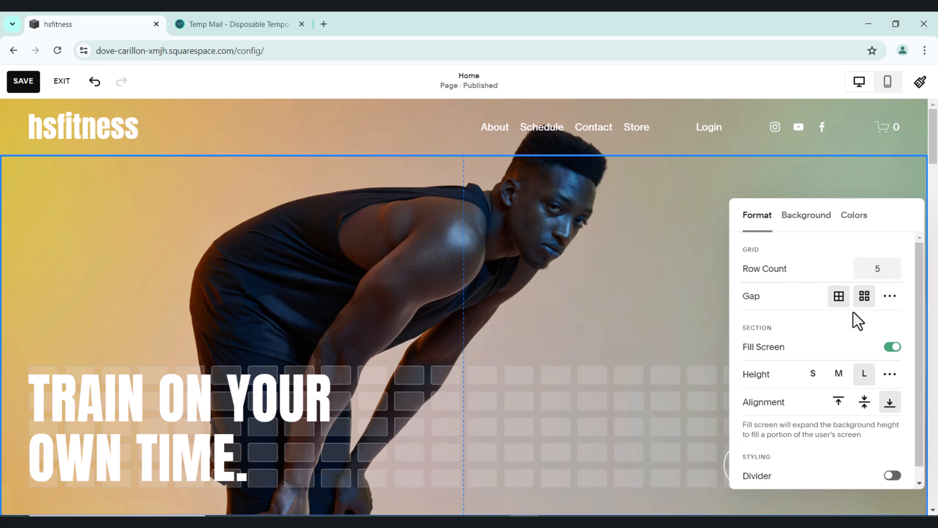
left_click(891, 349)
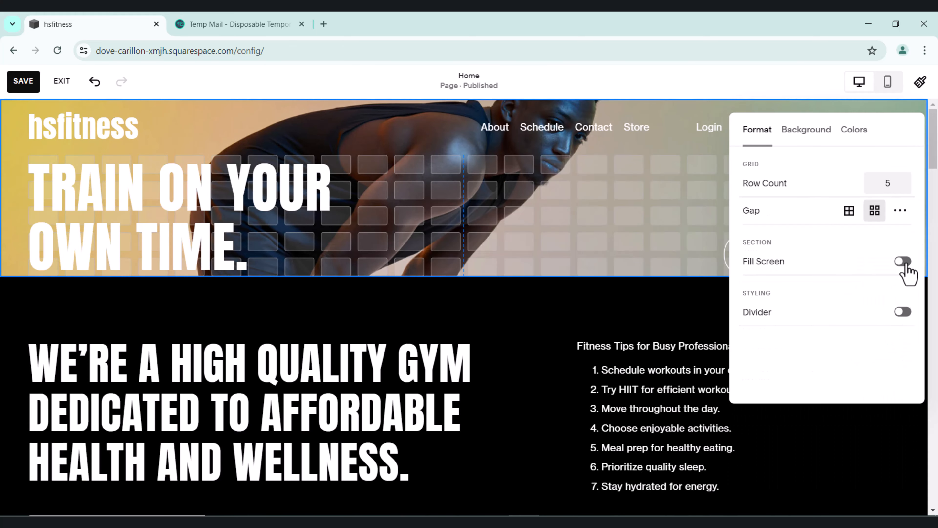
left_click(903, 262)
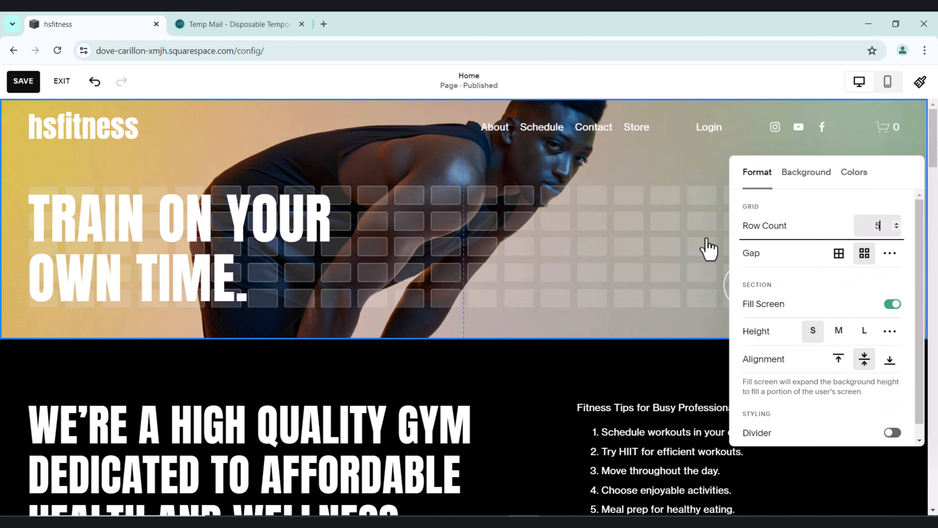
Step: Increase the hero section's grid row count to 12
left_click(897, 224)
left_click(898, 224)
left_click(897, 224)
left_click(898, 224)
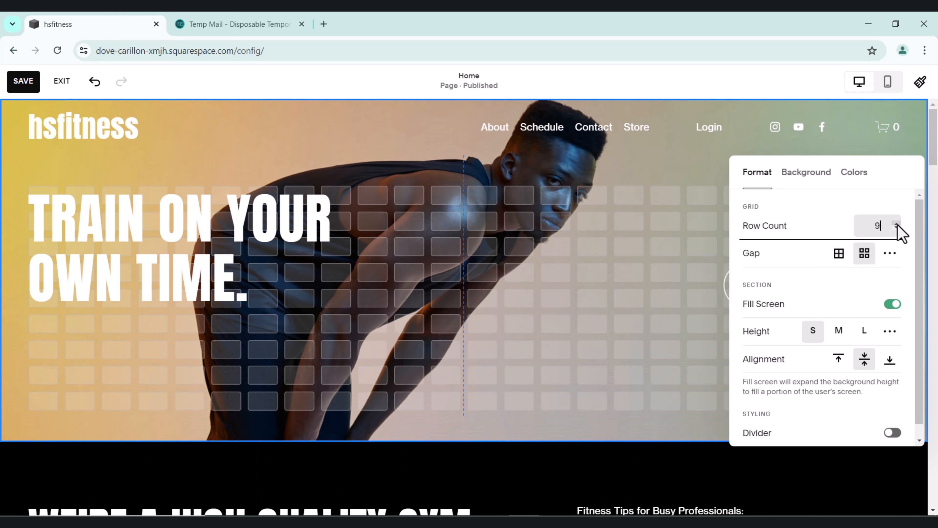
left_click(897, 224)
left_click(898, 224)
left_click(898, 224)
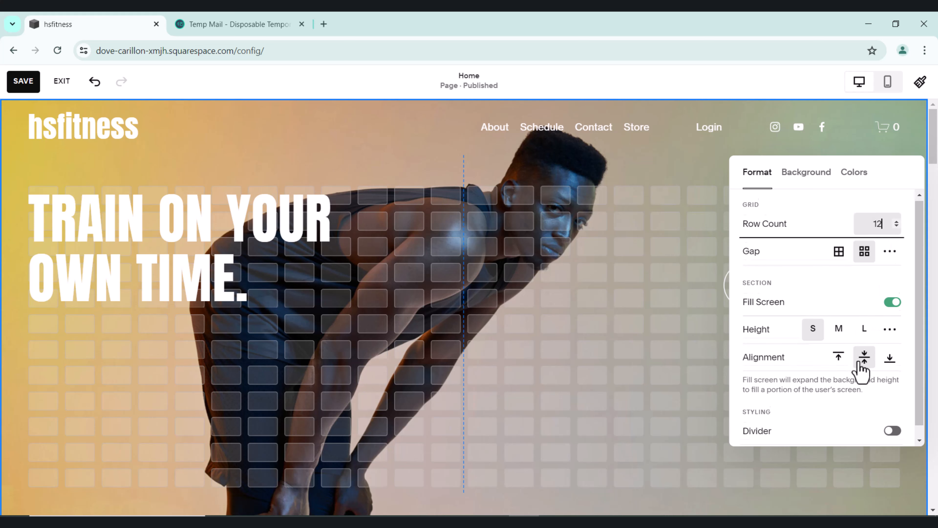
Step: Enable a divider on the hero section and give it the straight slanted shape after trying other shapes
scroll(858, 373, "down", 1)
left_click(893, 419)
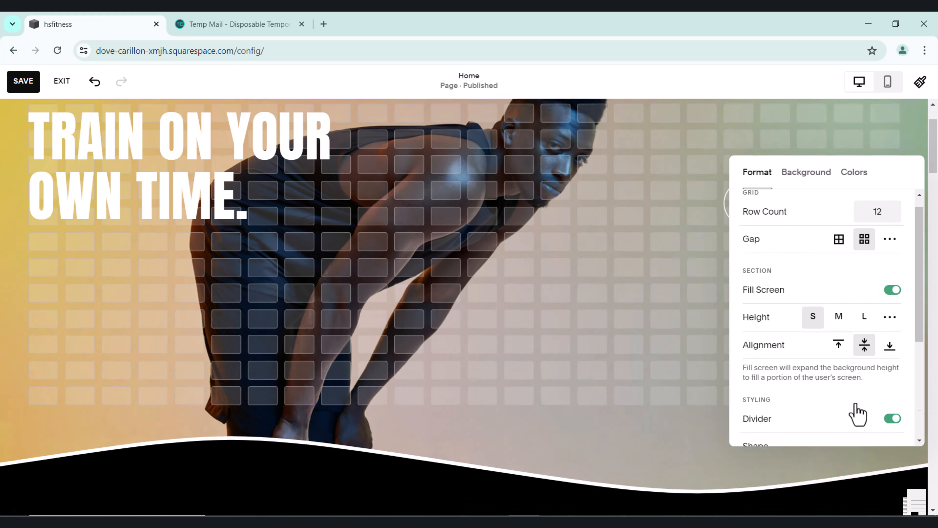
scroll(813, 325, "down", 5)
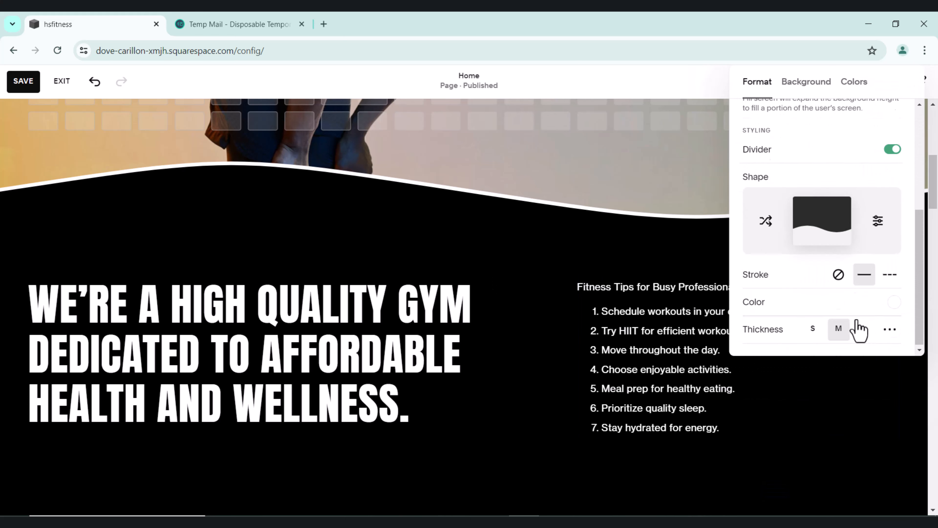
left_click(823, 227)
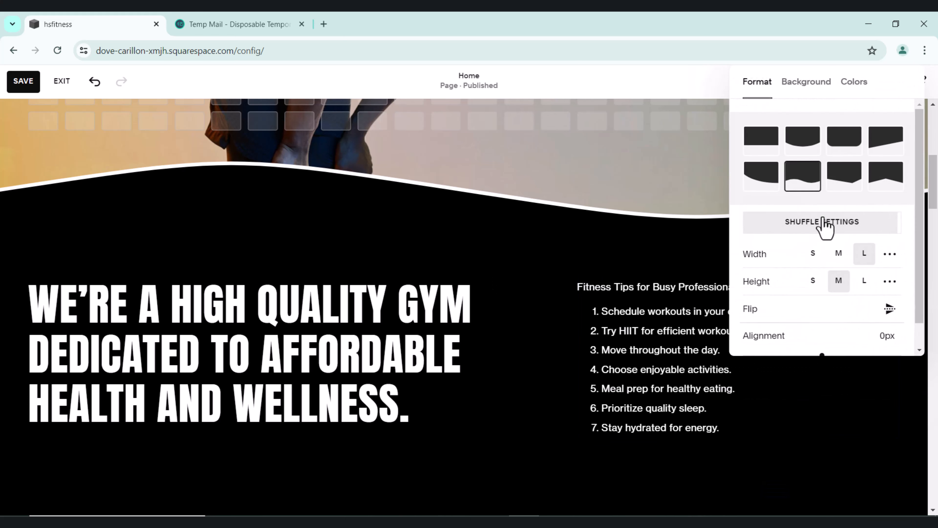
left_click(769, 177)
left_click(844, 177)
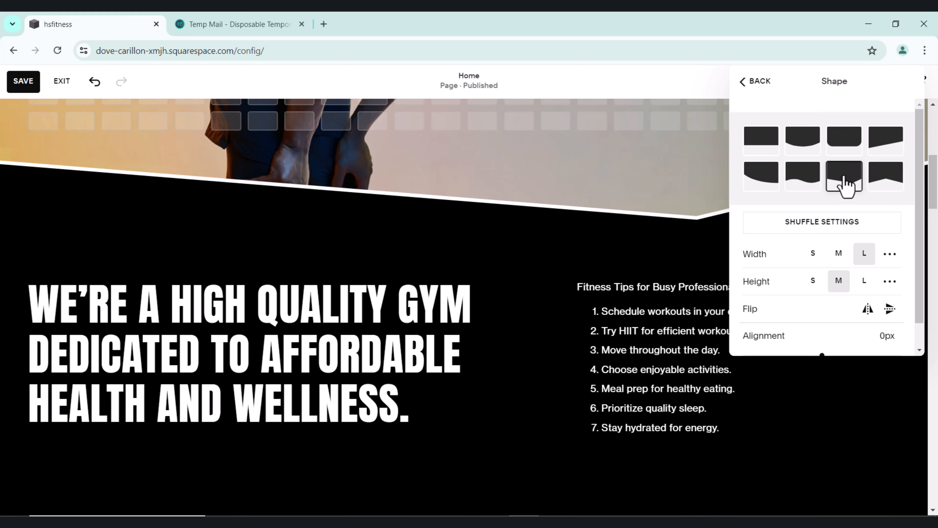
left_click(894, 178)
left_click(890, 152)
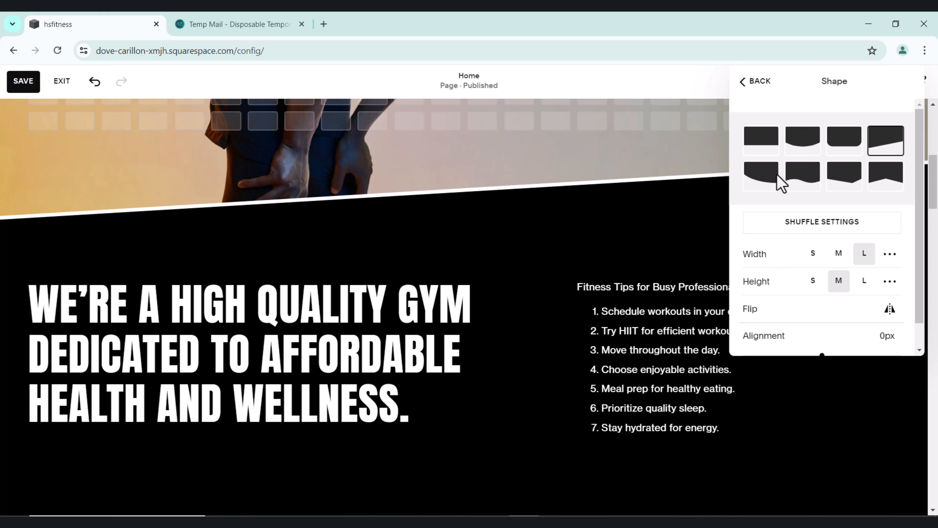
left_click(750, 83)
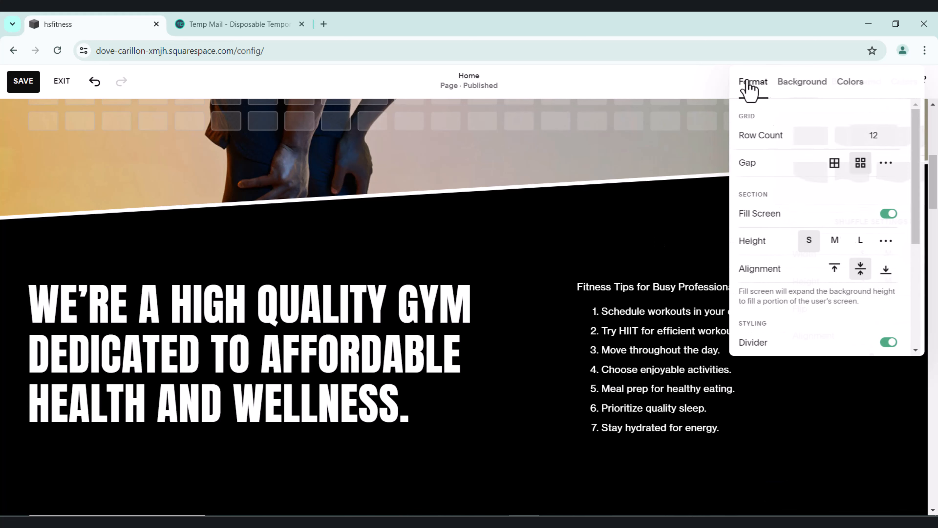
Step: Replace the hero section's background image with pexels-cottonbro-7676556.jpg uploaded from the Downloads folder
left_click(808, 89)
scroll(524, 253, "up", 10)
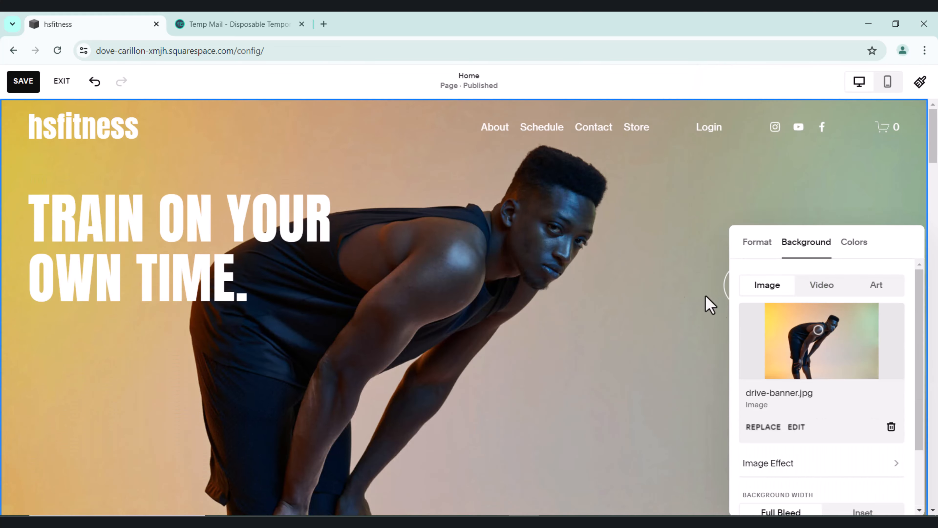
left_click(764, 427)
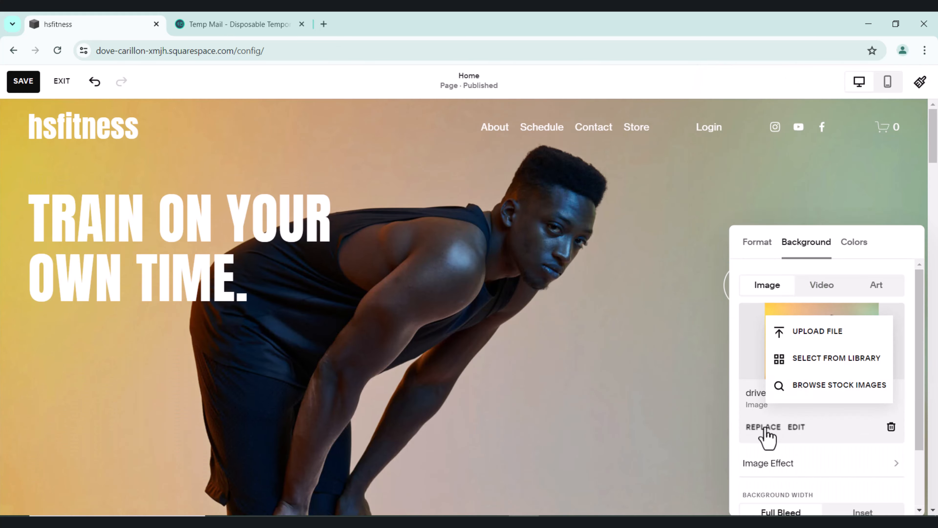
left_click(812, 340)
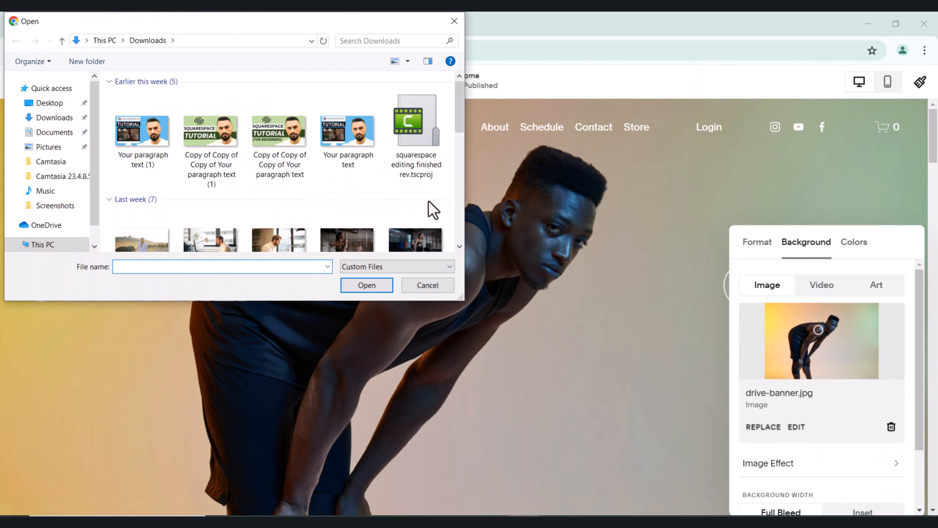
scroll(314, 203, "down", 3)
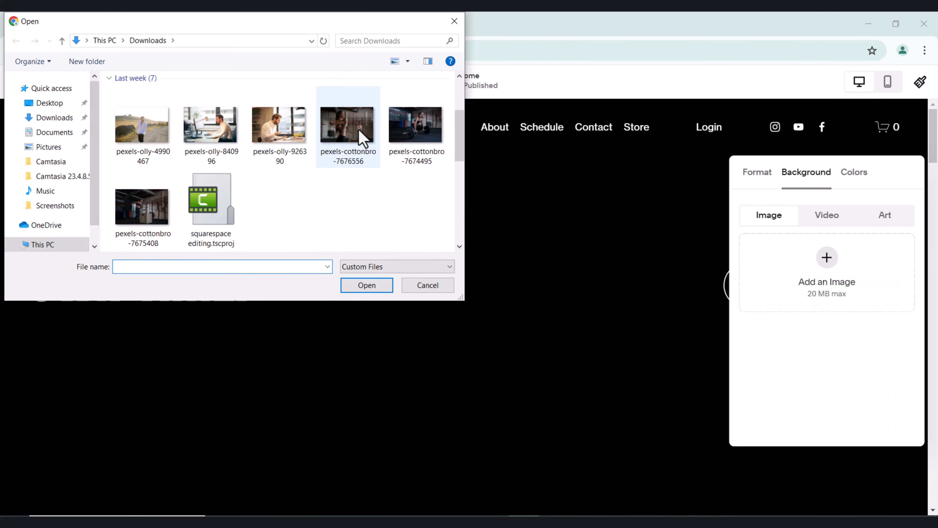
double_click(354, 141)
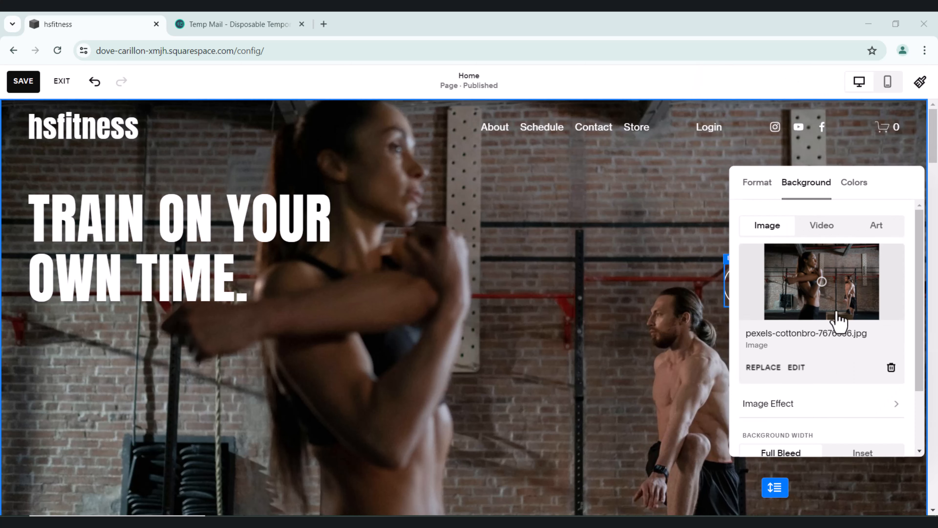
Step: Review the hero section's background options and color themes without changing them, and save the home page
scroll(829, 325, "down", 3)
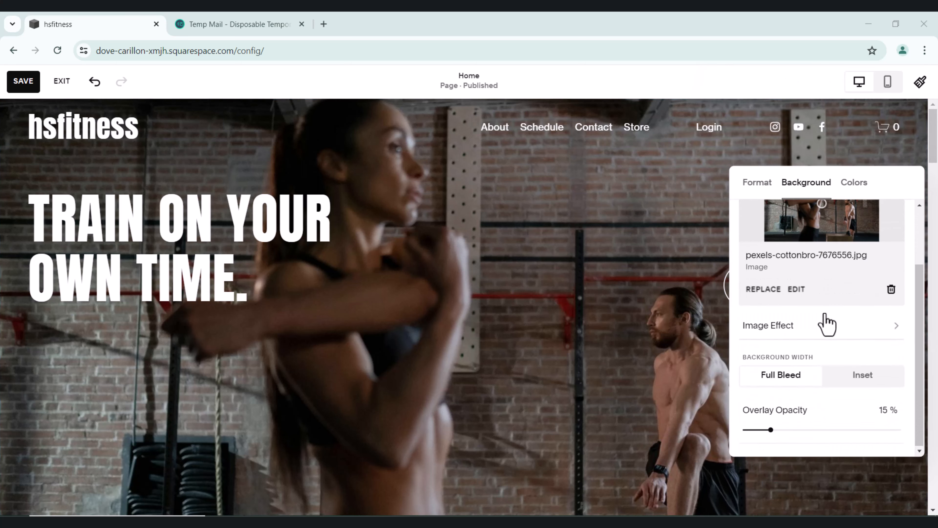
left_click(856, 183)
scroll(844, 302, "down", 3)
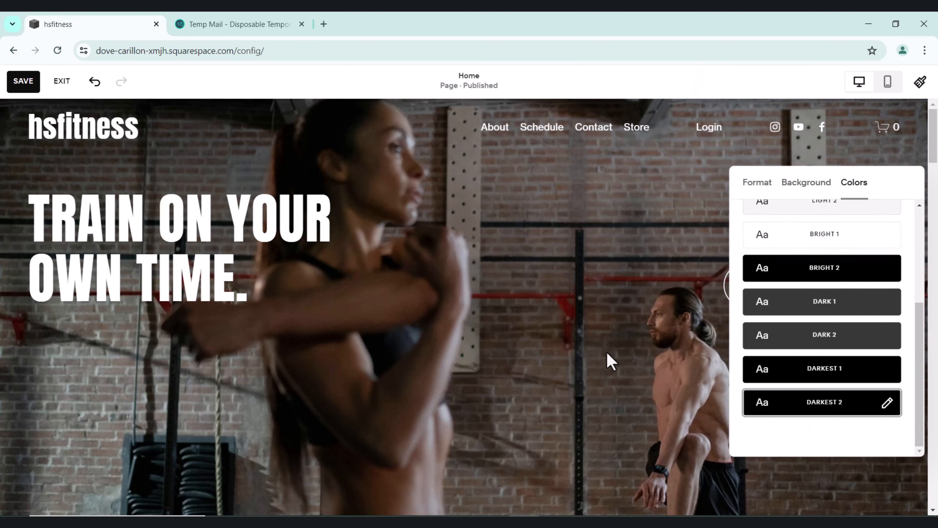
left_click(536, 333)
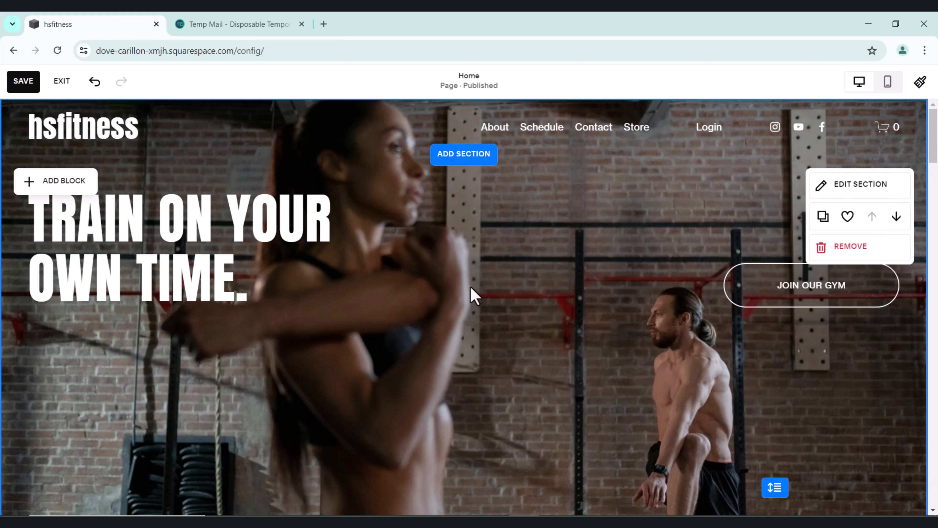
left_click(25, 82)
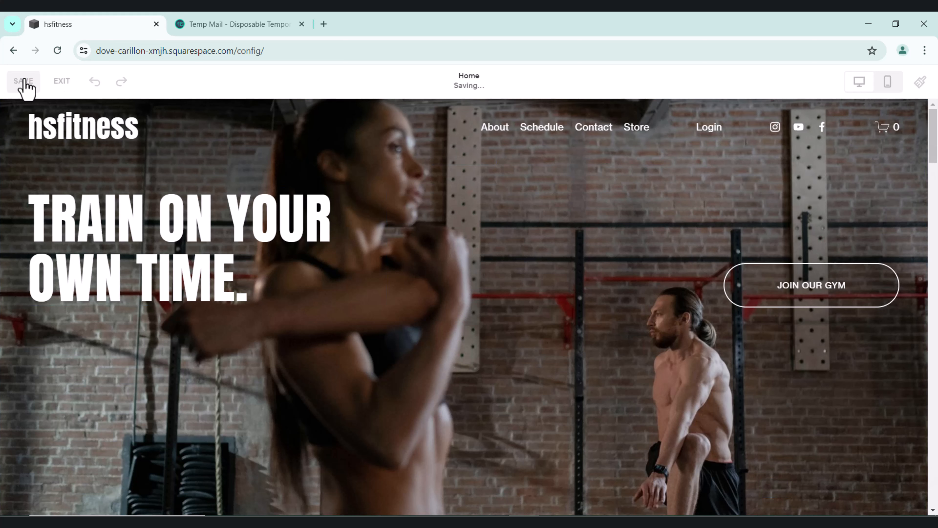
Step: Apply the sans-serif Work Sans font pack to the whole site in the site styles
mouse_move(542, 358)
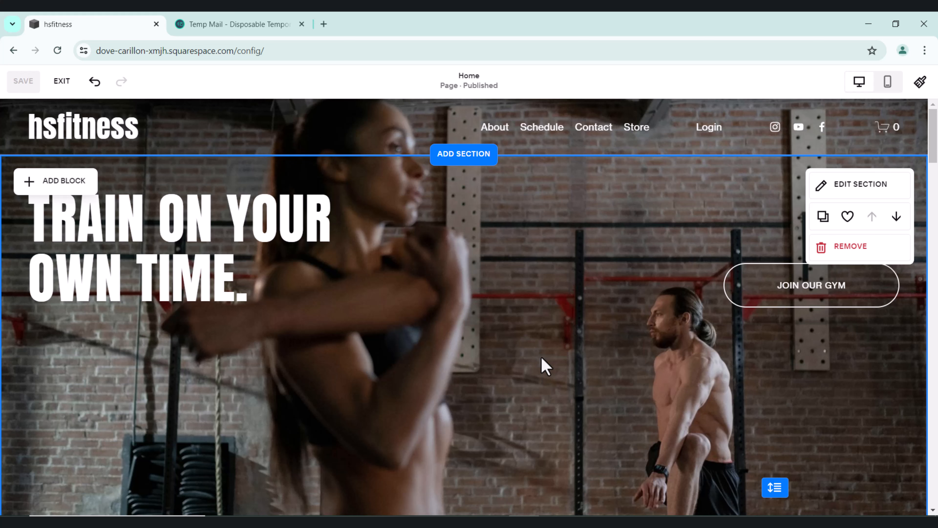
left_click(920, 83)
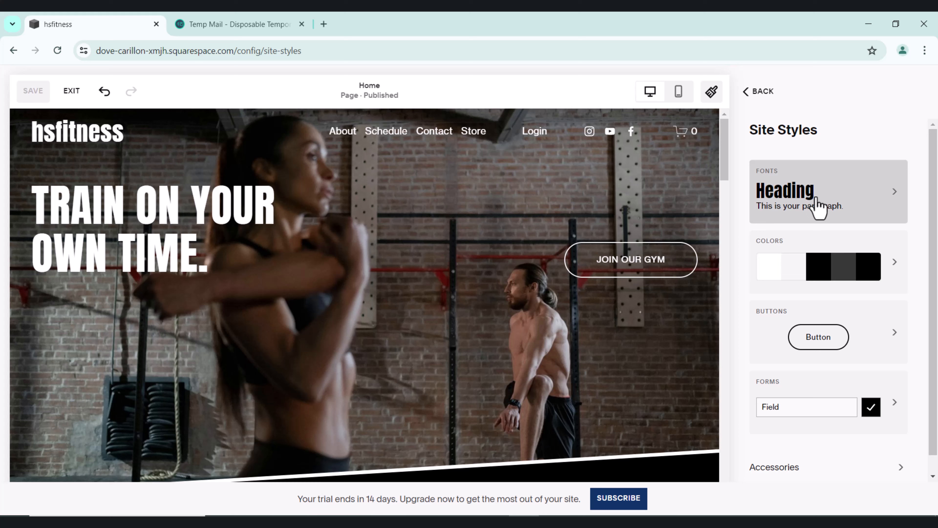
left_click(796, 205)
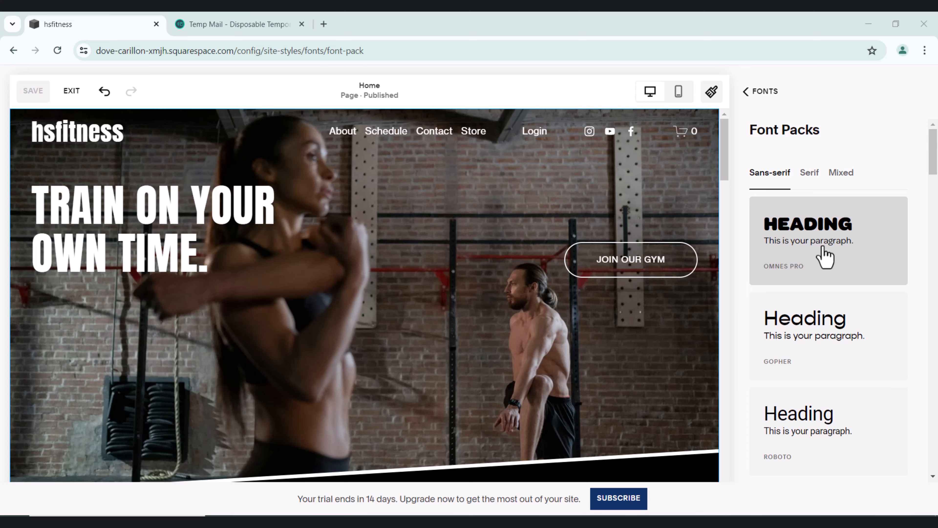
scroll(554, 312, "down", 10)
scroll(554, 312, "up", 3)
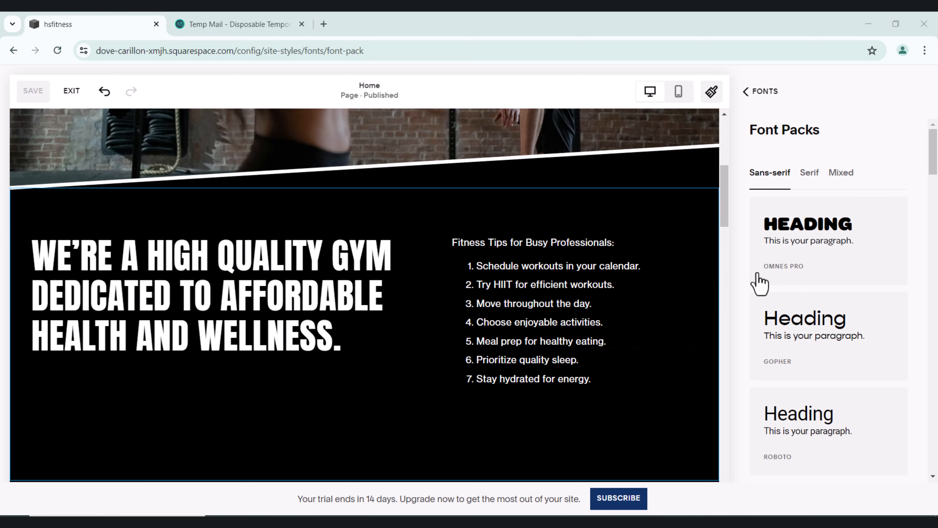
scroll(846, 268, "down", 10)
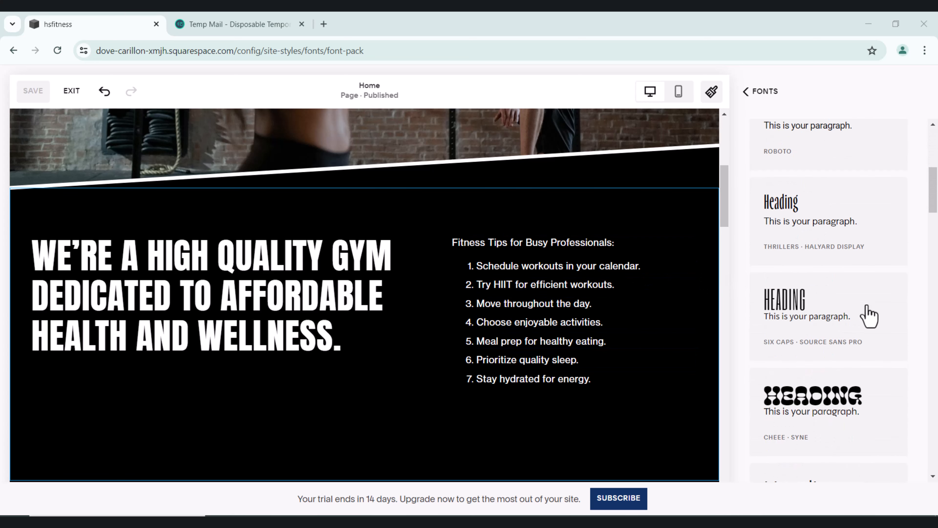
scroll(869, 316, "down", 3)
scroll(862, 319, "down", 6)
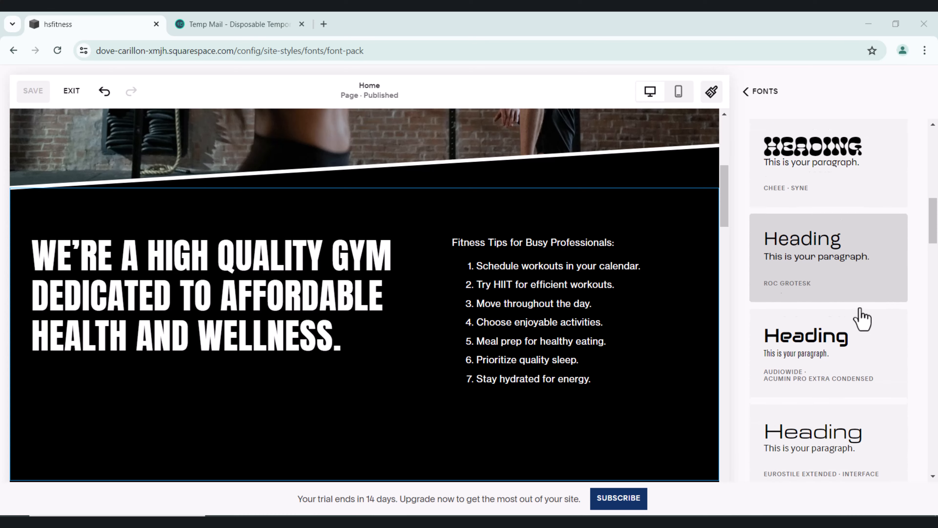
scroll(862, 318, "down", 5)
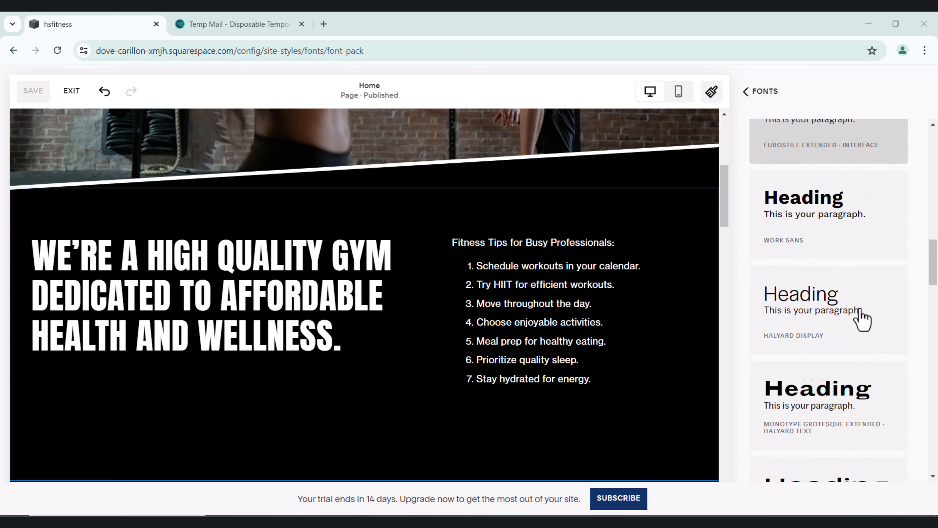
scroll(840, 259, "up", 2)
left_click(839, 259)
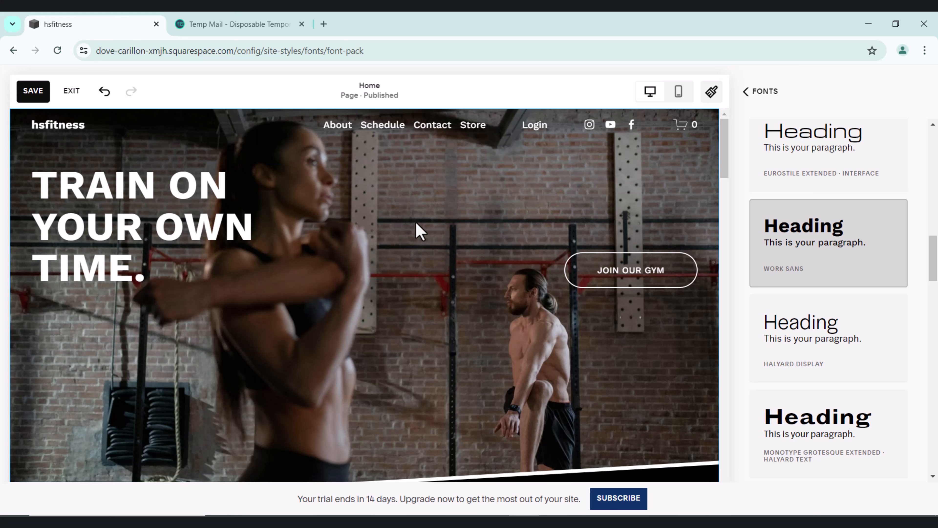
Step: Check the home page down to the footer with the Work Sans fonts and look over the site's font settings
scroll(442, 271, "down", 10)
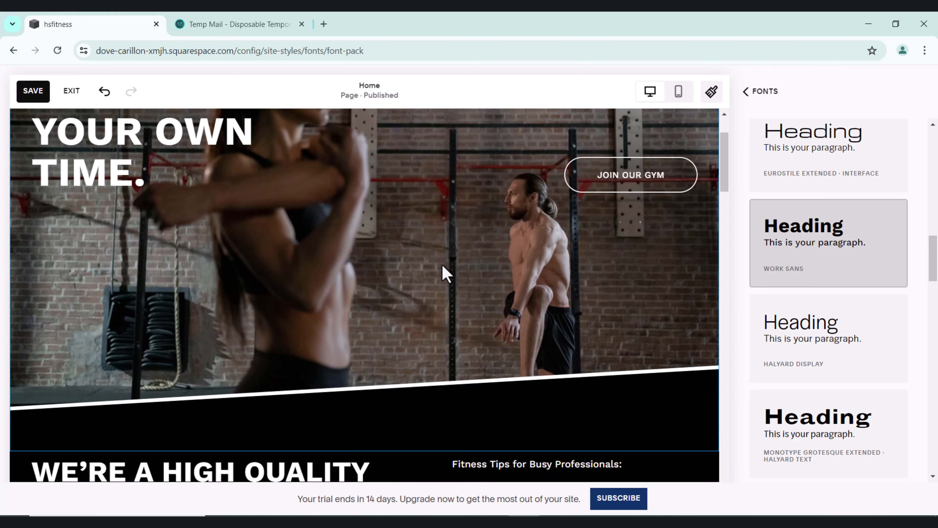
scroll(494, 281, "up", 3)
scroll(415, 314, "down", 10)
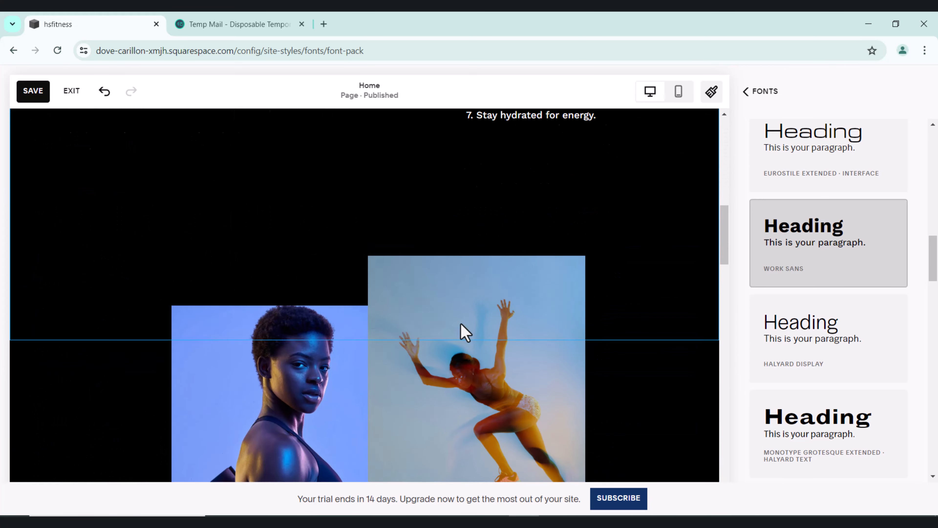
scroll(462, 325, "down", 10)
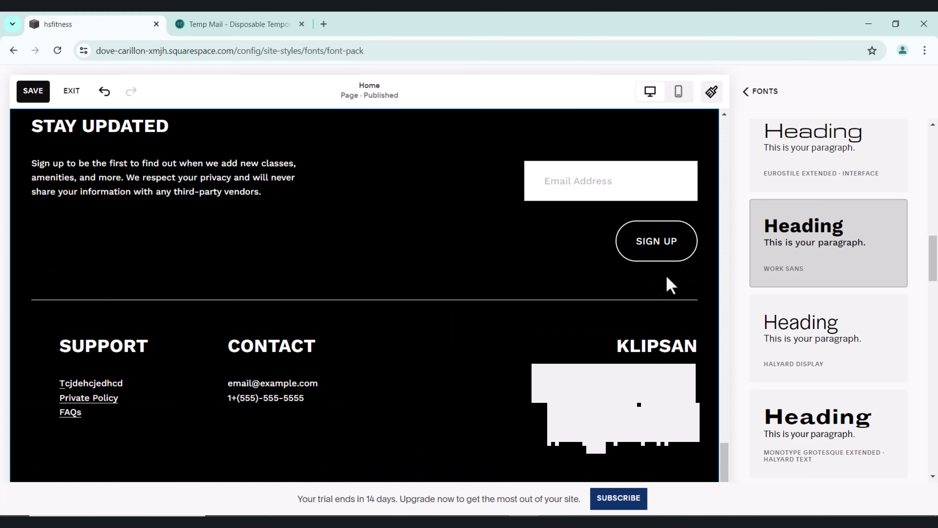
left_click(748, 92)
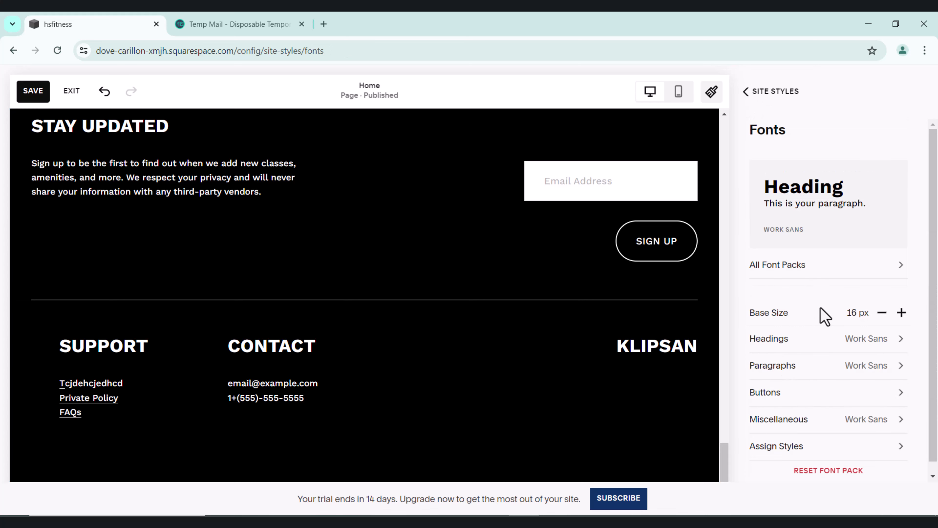
scroll(832, 364, "down", 1)
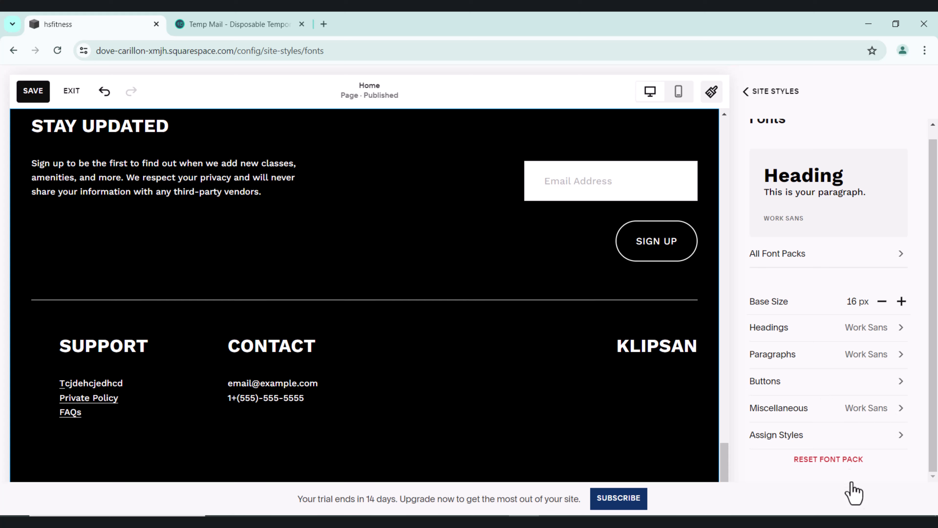
scroll(794, 307, "up", 1)
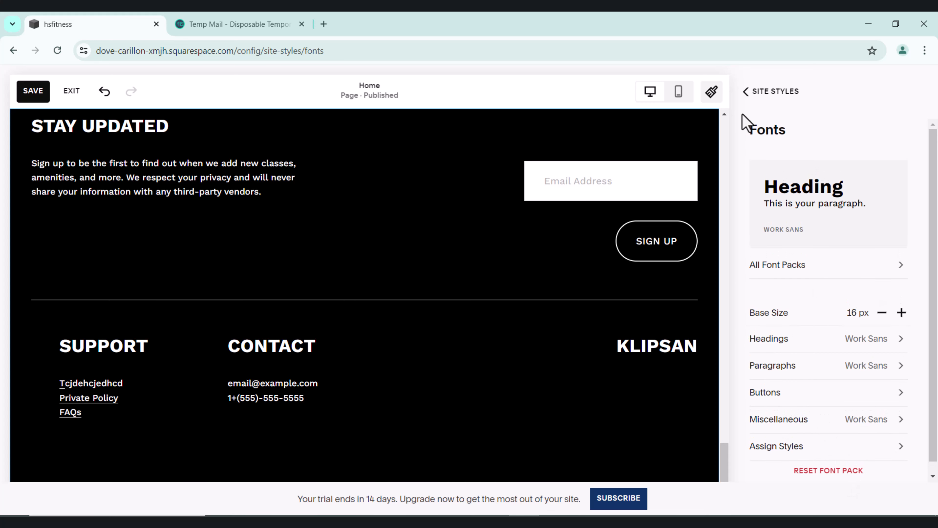
Step: Open the site's color palette for editing and bring up its preset palettes
left_click(746, 97)
left_click(809, 255)
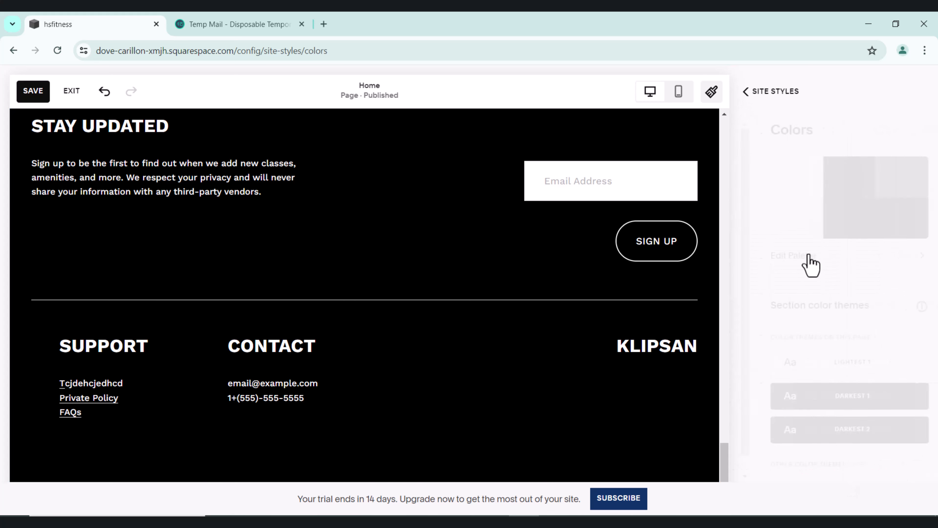
scroll(588, 310, "up", 15)
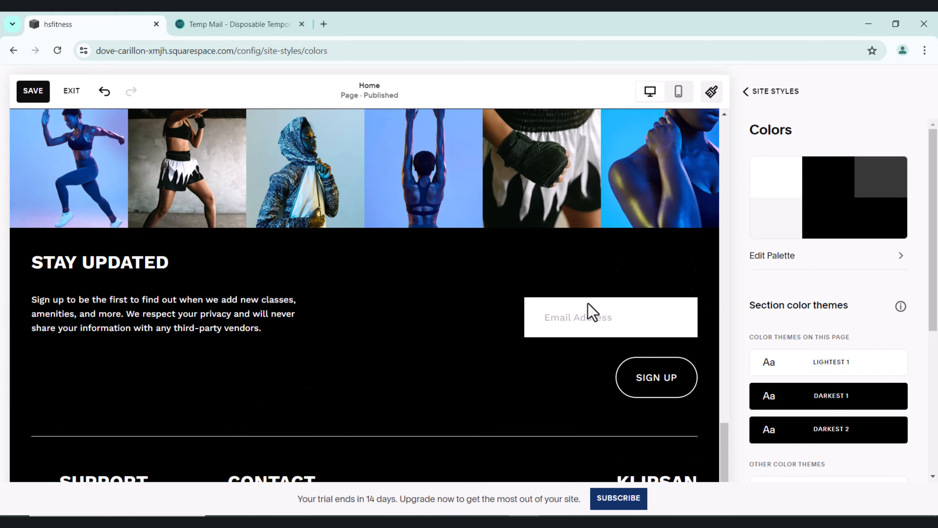
scroll(582, 295, "up", 10)
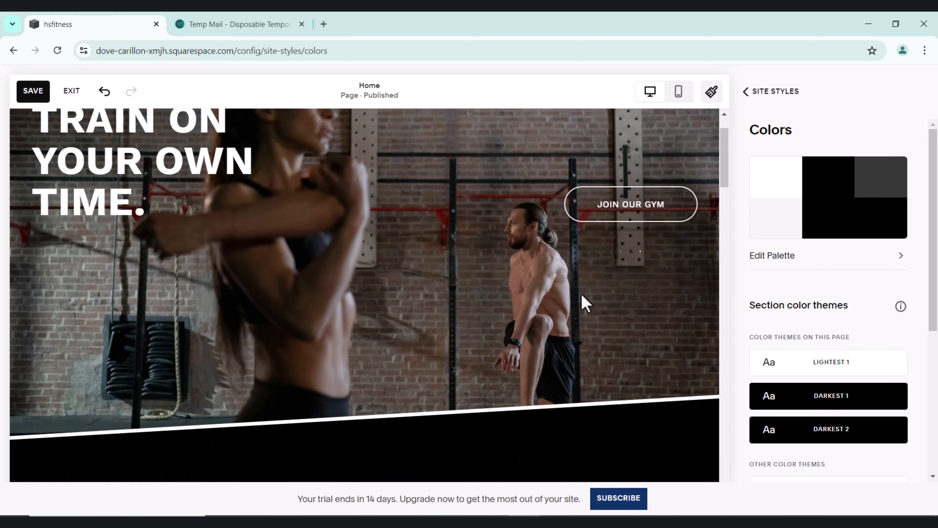
left_click(794, 256)
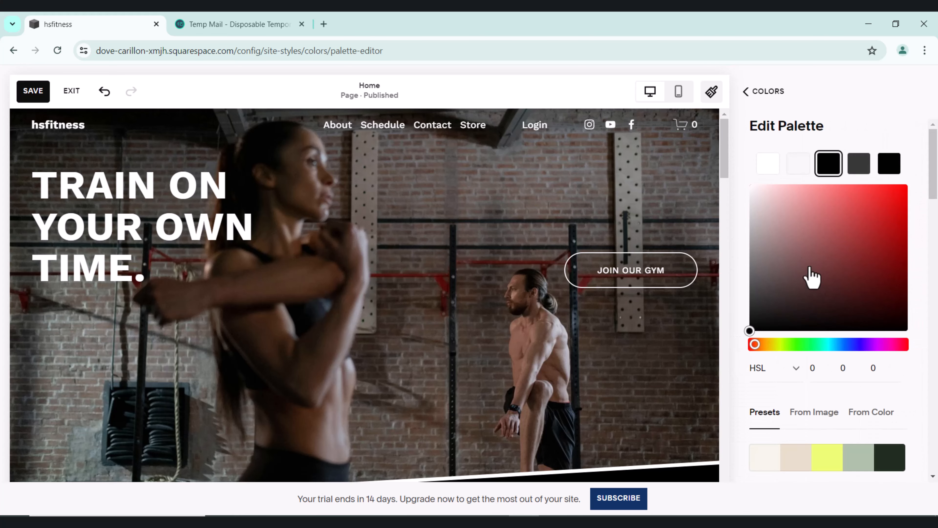
scroll(833, 339, "down", 6)
scroll(835, 341, "up", 1)
scroll(835, 342, "down", 2)
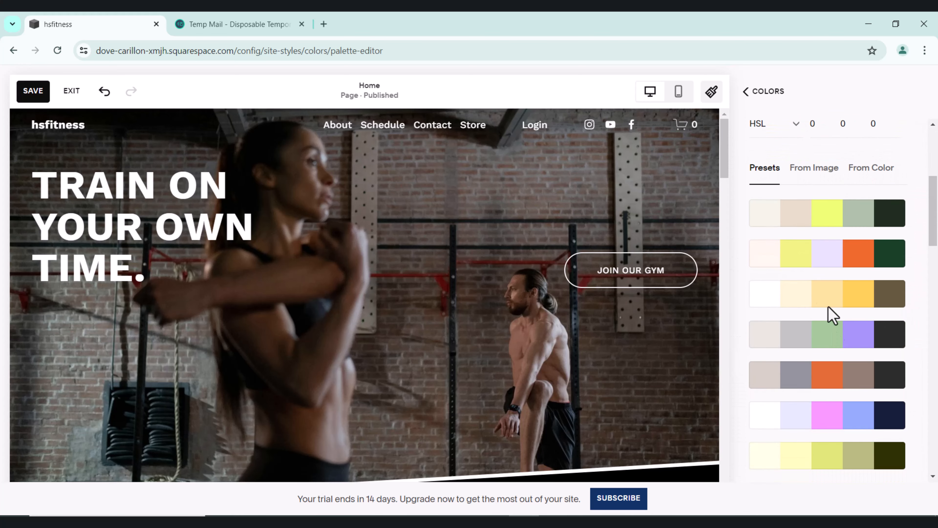
Step: Try the first four preset palettes one after another, checking their effect on the home page sections and footer
left_click(809, 230)
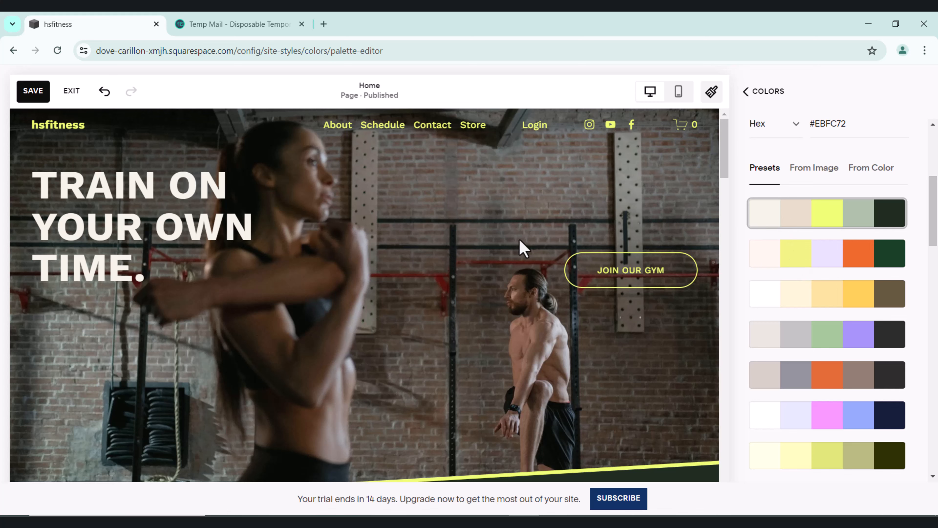
scroll(522, 248, "down", 20)
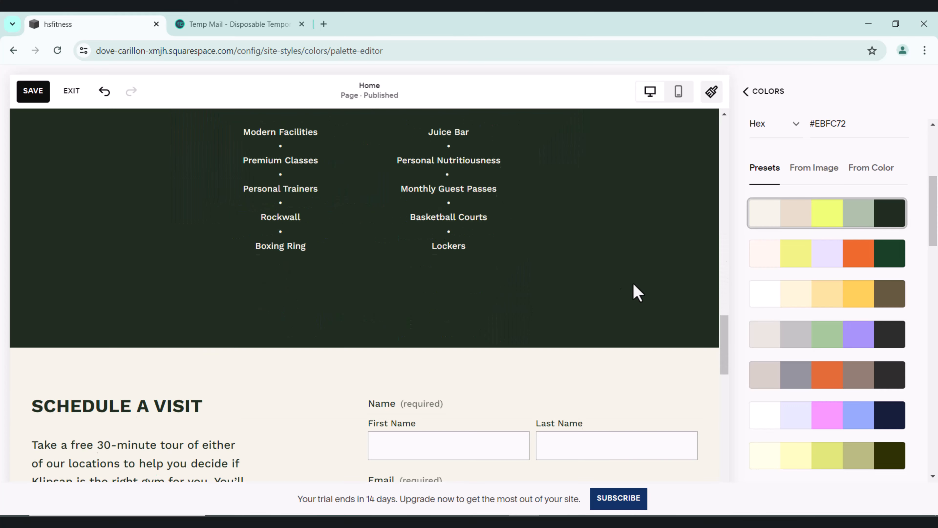
left_click(797, 261)
left_click(821, 300)
left_click(821, 334)
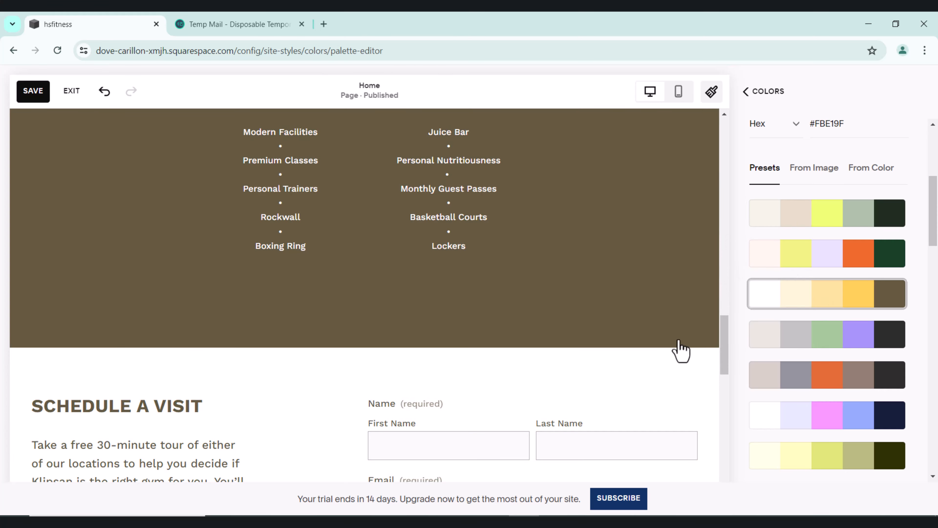
scroll(588, 362, "down", 6)
scroll(587, 362, "up", 7)
scroll(586, 362, "down", 9)
scroll(586, 361, "down", 8)
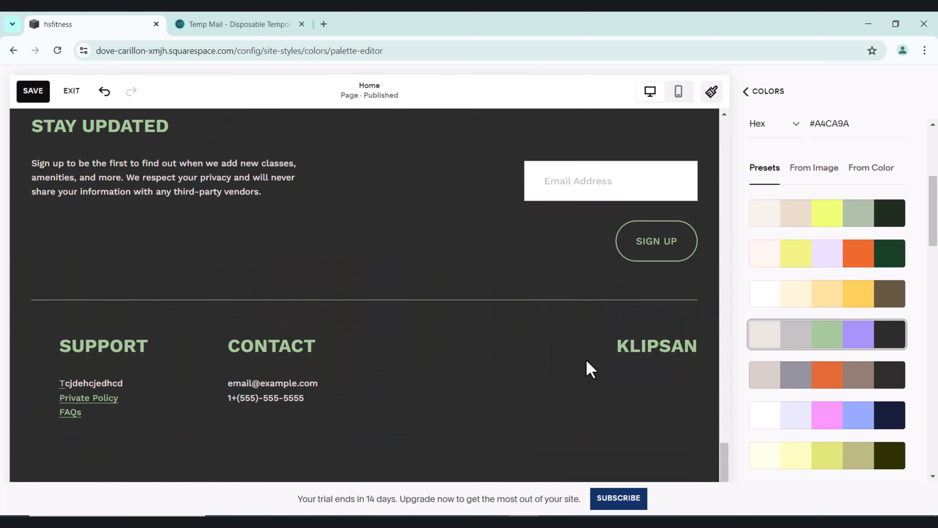
Step: Try the taupe and orange preset palette, and replace it with the white, lavender, pink, blue and navy preset
left_click(806, 383)
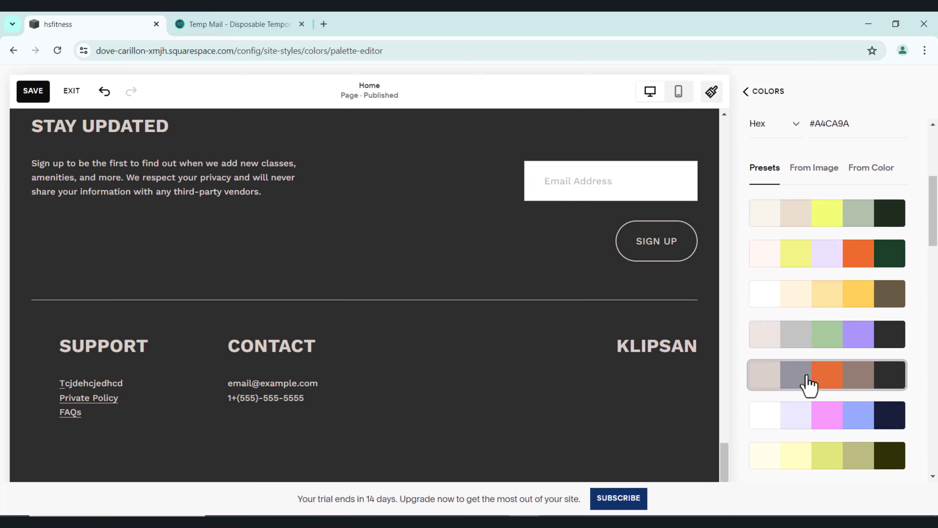
scroll(532, 366, "up", 5)
scroll(525, 340, "up", 10)
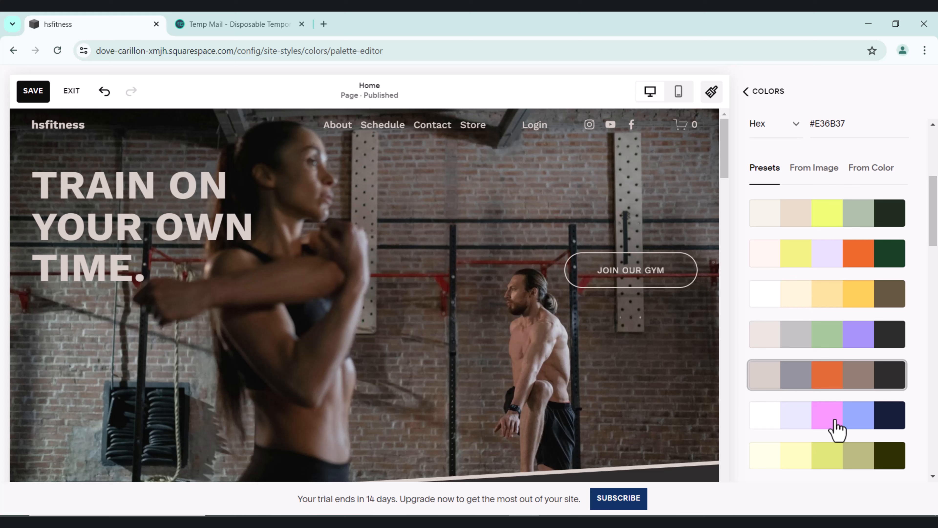
left_click(835, 422)
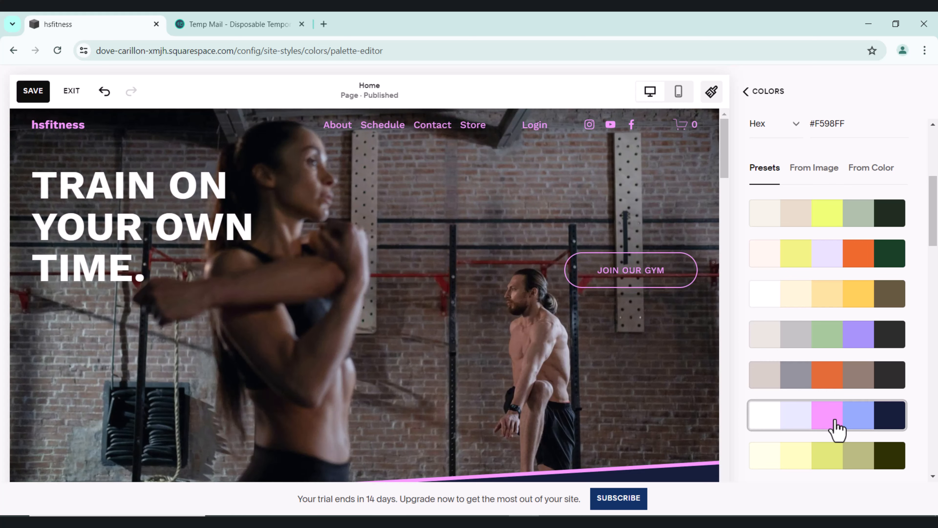
Step: Undo the preset palette changes until the original black-and-white palette is restored, and return to the site styles
left_click(103, 96)
left_click(104, 96)
left_click(103, 96)
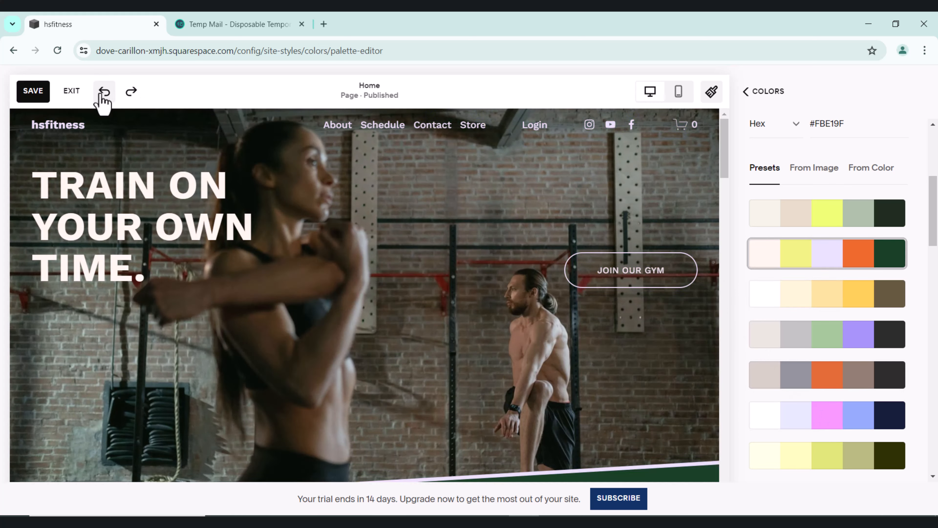
left_click(102, 95)
left_click(744, 93)
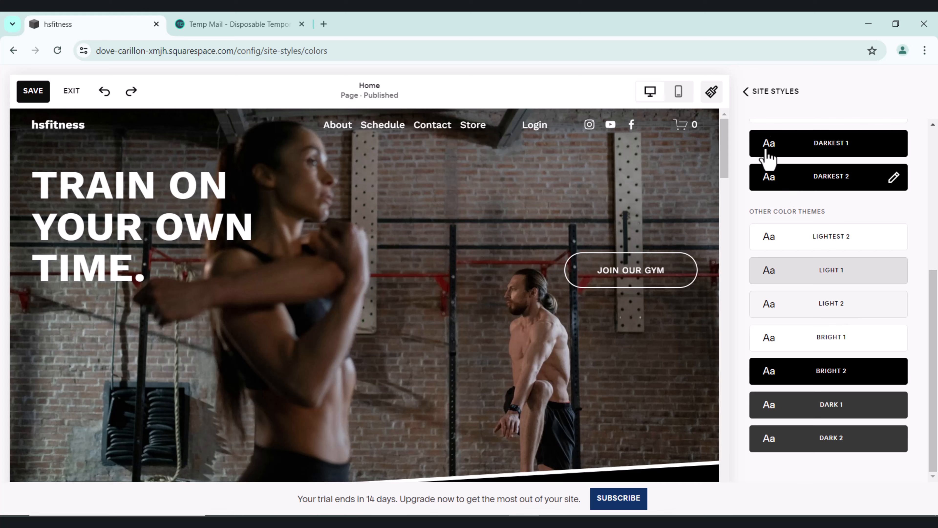
left_click(750, 92)
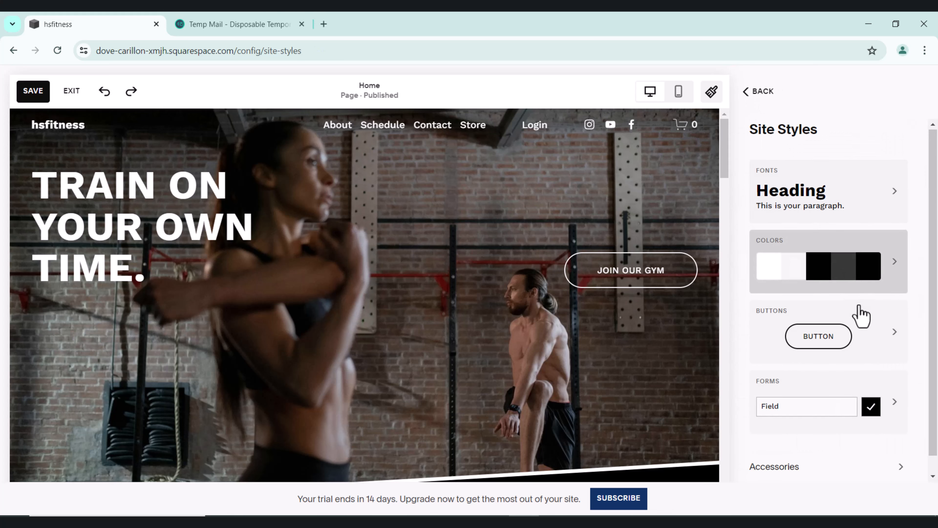
Step: Open the site's button styles and look at the text settings of the primary button
scroll(858, 314, "down", 1)
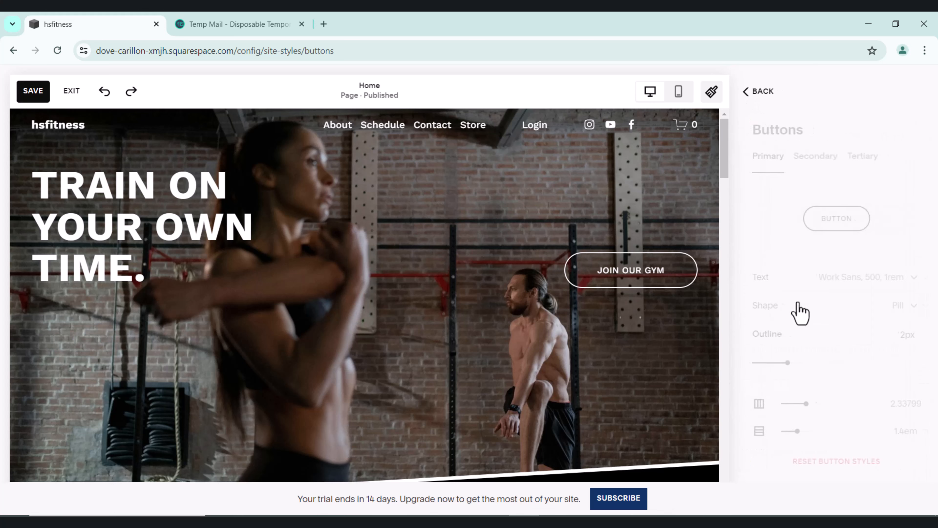
left_click(871, 280)
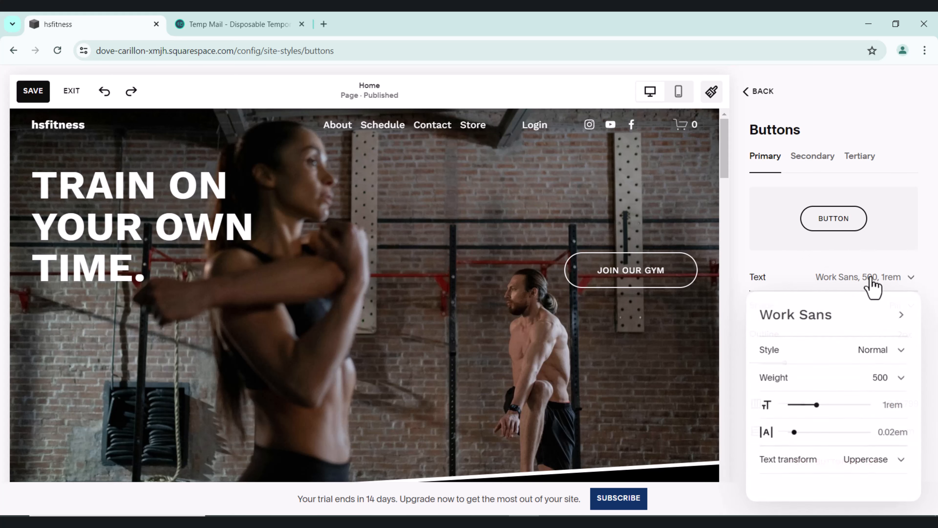
left_click(743, 253)
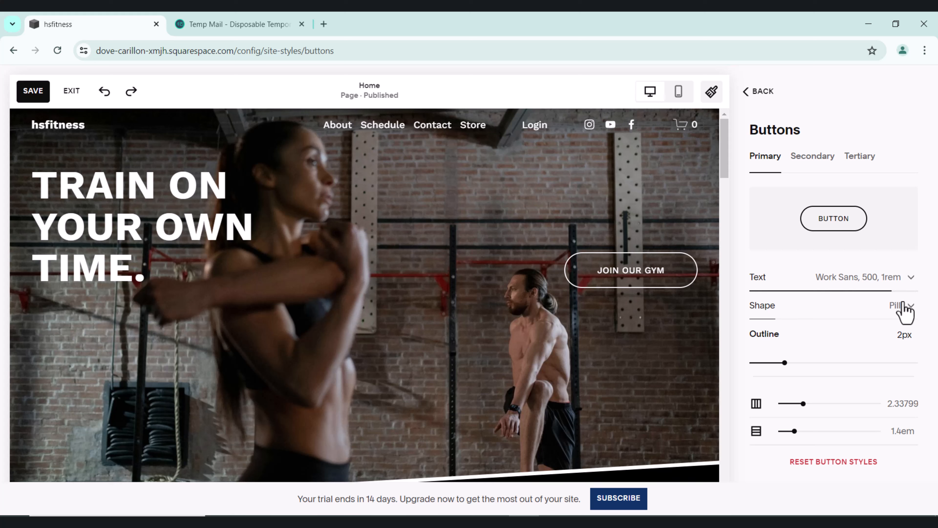
Step: Try the oval and rectangle shapes on the primary button, and set it back to the pill shape
left_click(902, 304)
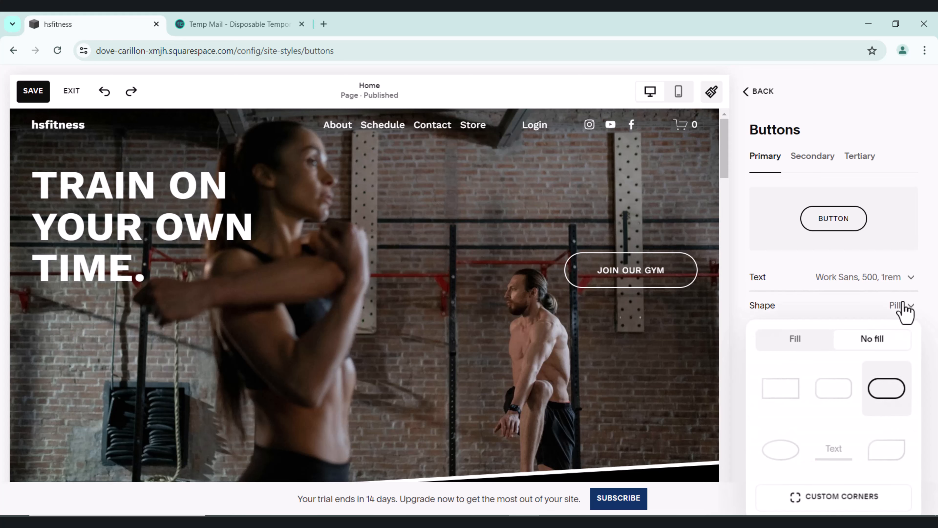
left_click(781, 452)
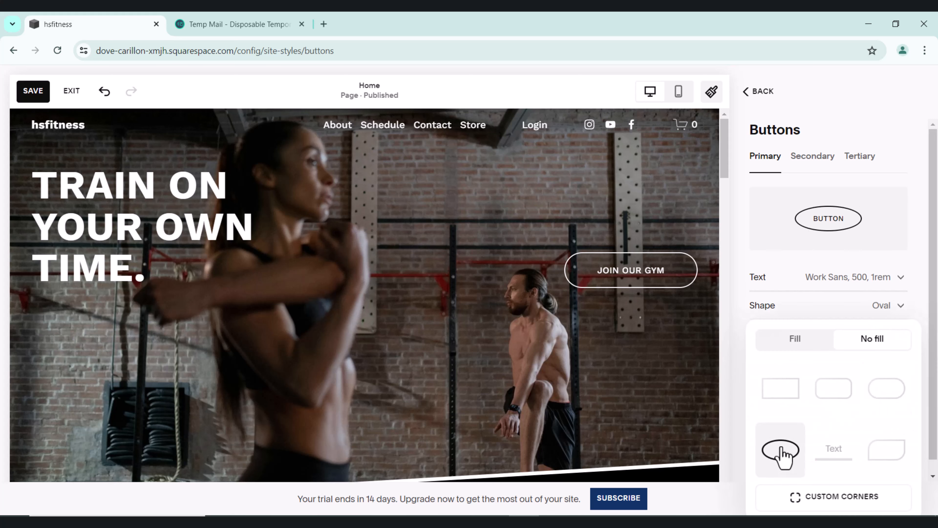
left_click(786, 394)
left_click(888, 391)
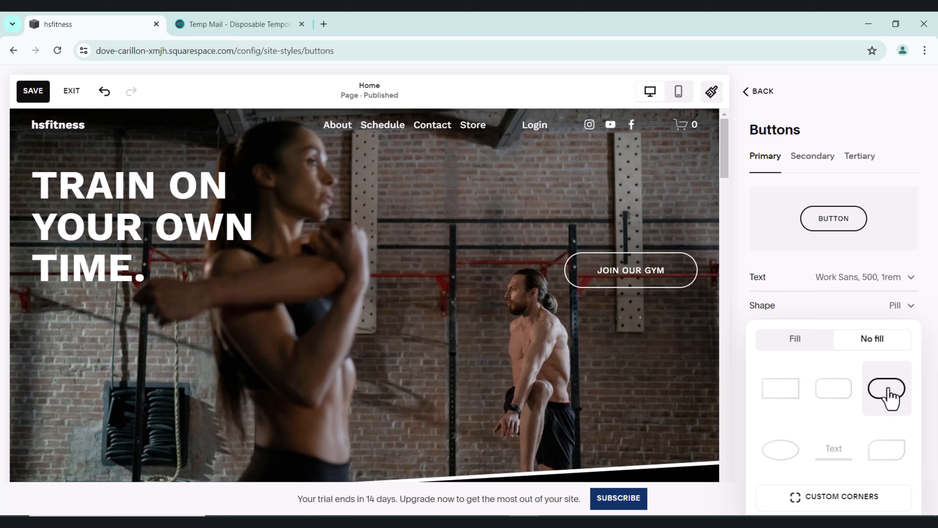
left_click(749, 242)
Step: Look over the secondary and tertiary button styles, and return to the site styles overview
left_click(811, 158)
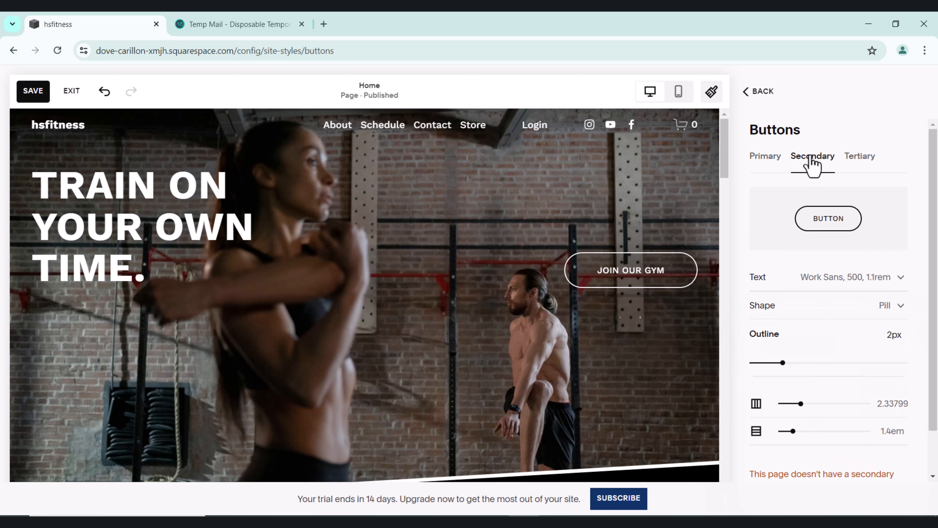
left_click(863, 157)
left_click(768, 156)
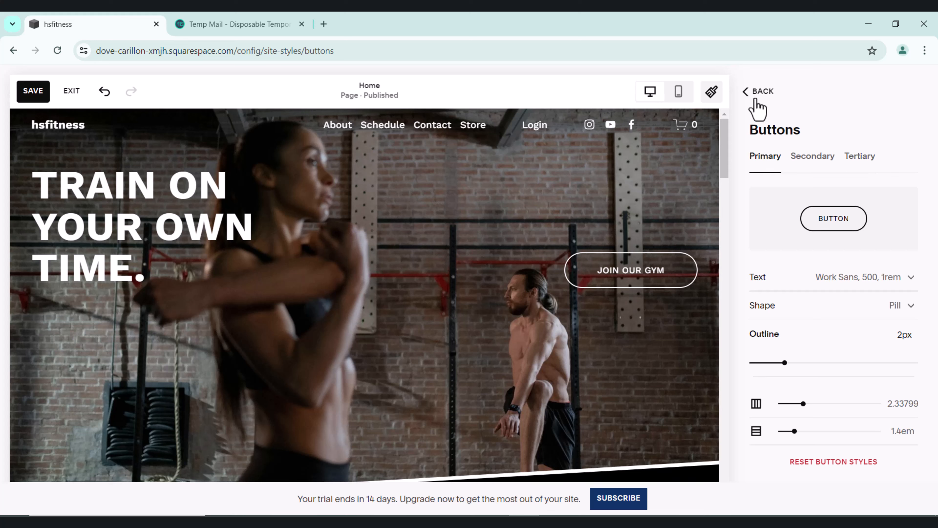
left_click(753, 97)
Step: Try the Fade, Scale and Slide site animations, and set the animation style to Fade
scroll(865, 384, "down", 1)
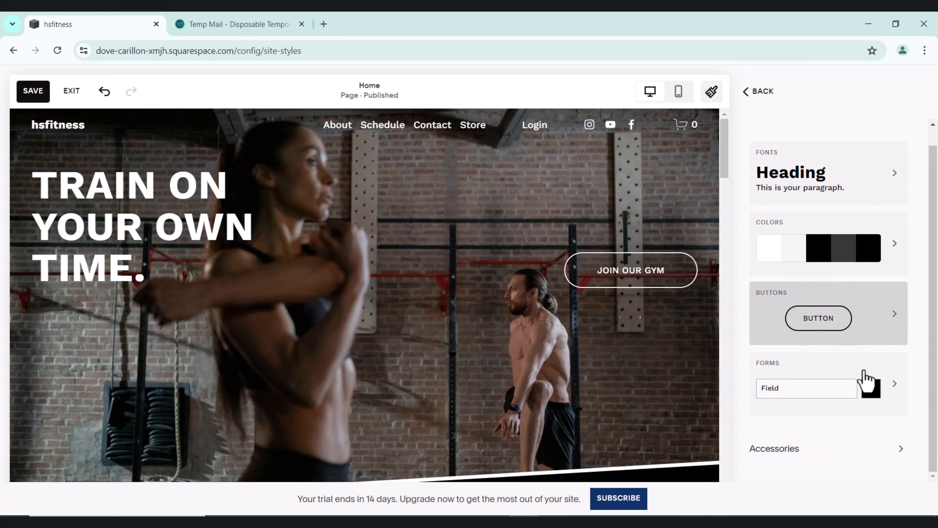
left_click(777, 452)
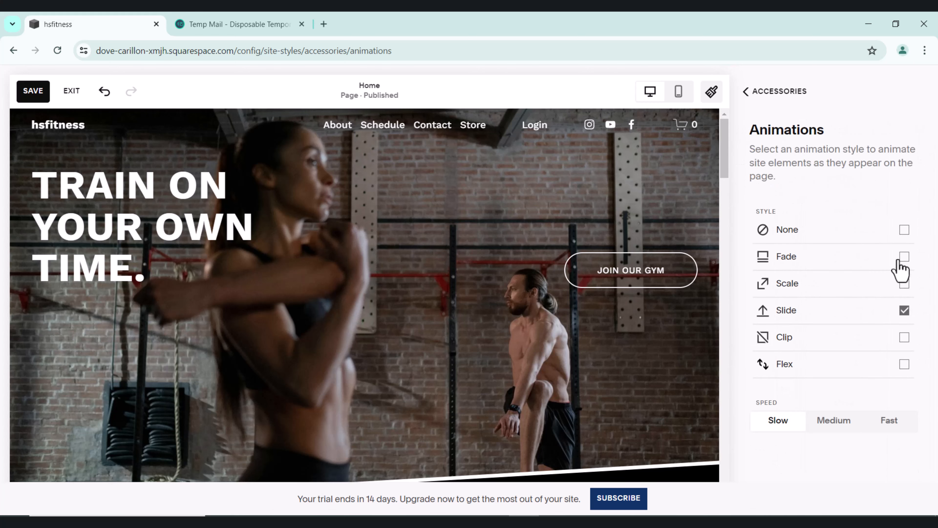
left_click(905, 258)
left_click(904, 284)
left_click(904, 261)
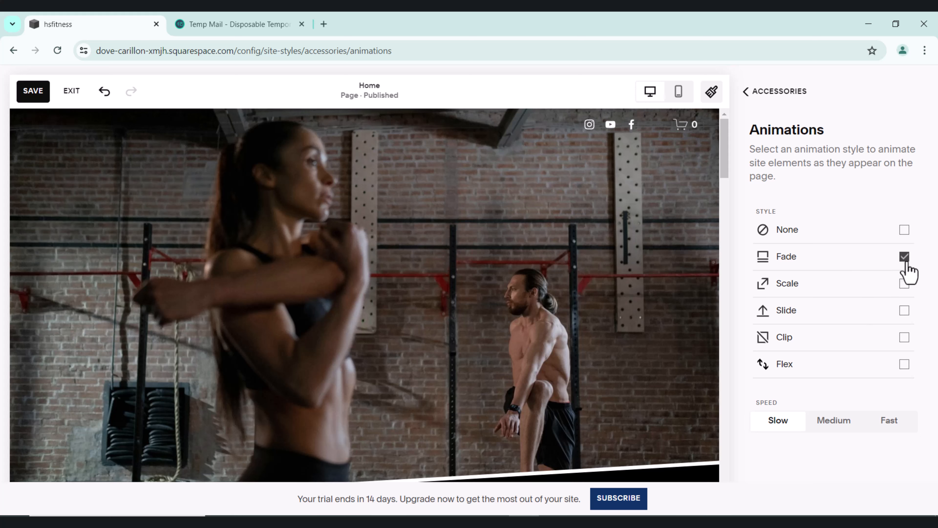
left_click(906, 291)
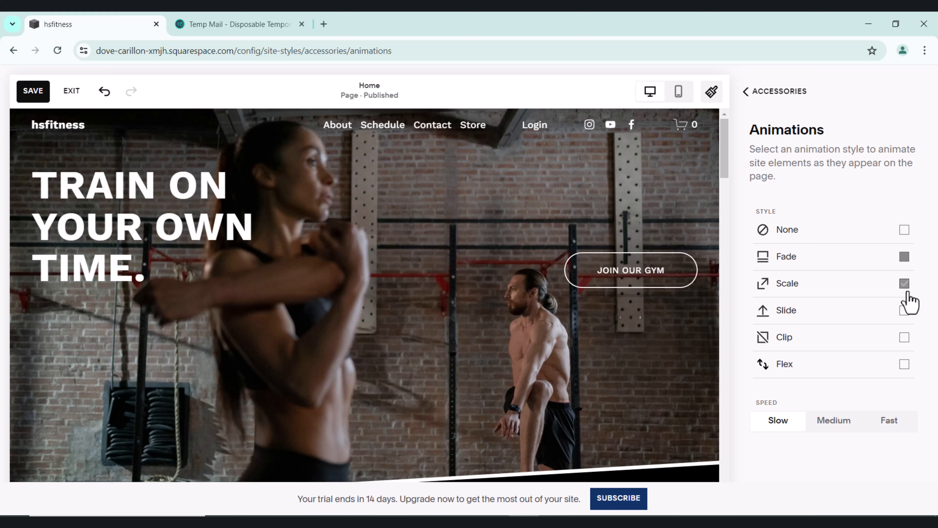
left_click(904, 312)
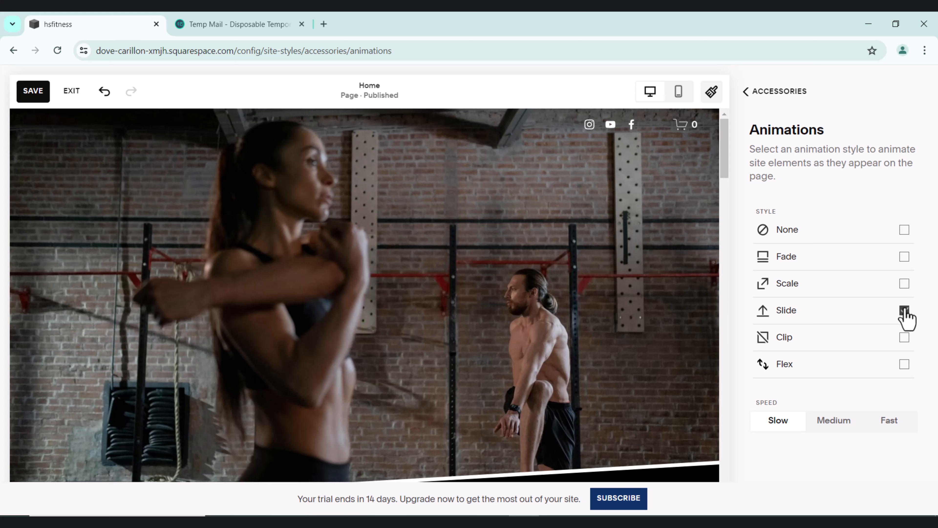
left_click(905, 258)
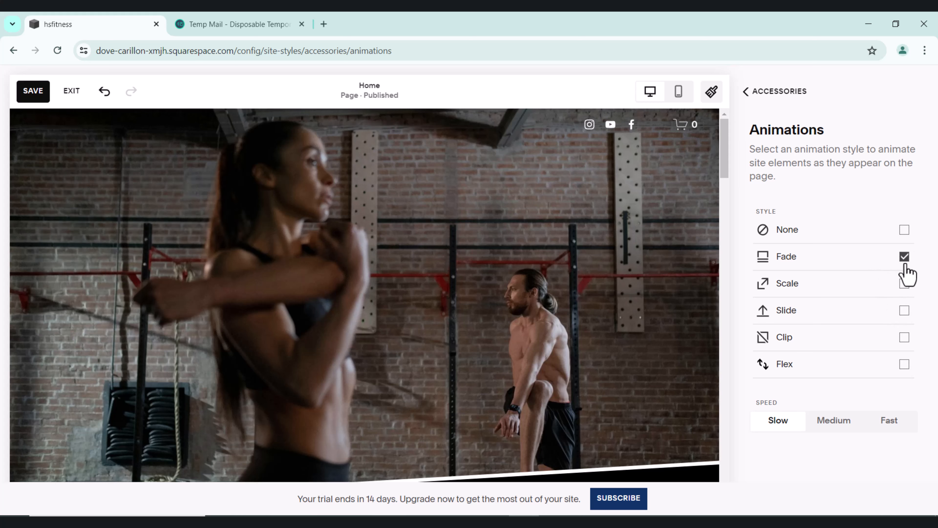
left_click(749, 96)
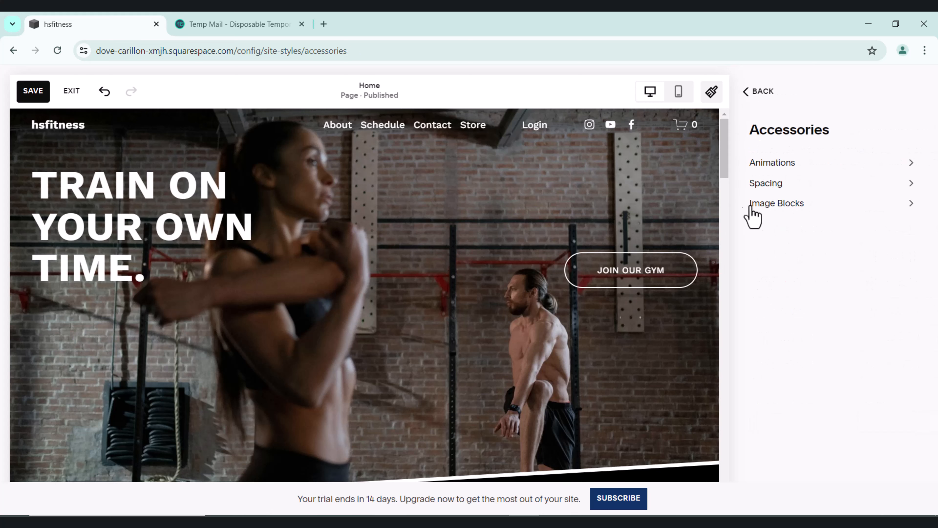
Step: Look at the site's page width and margin spacing settings, and close the site styles
left_click(769, 185)
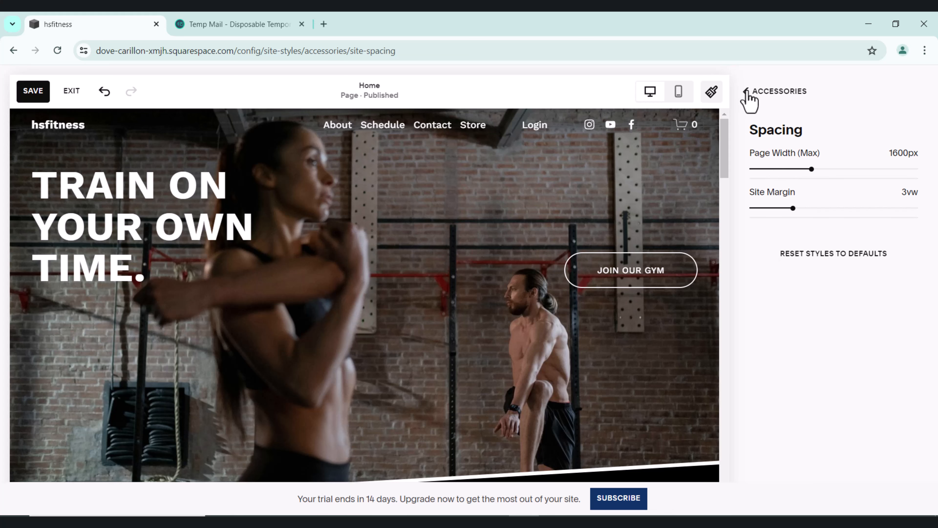
left_click(746, 92)
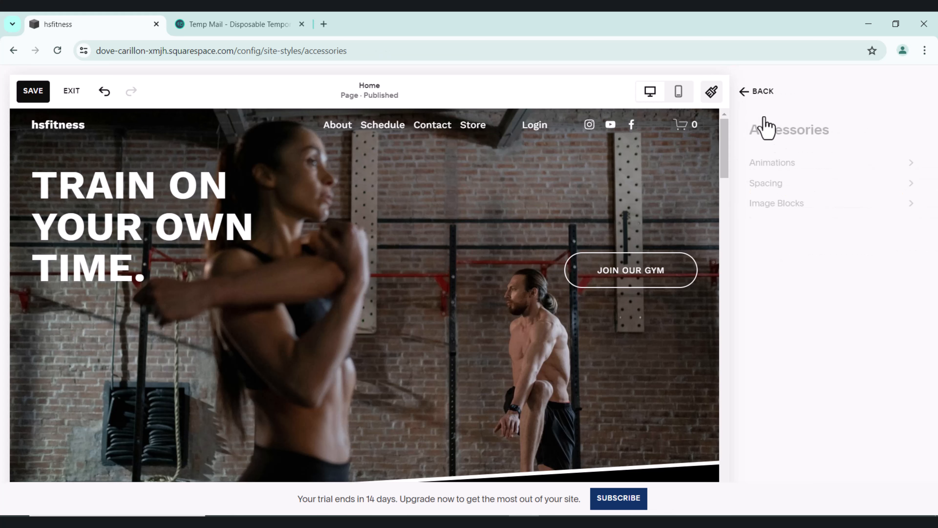
left_click(750, 93)
left_click(749, 93)
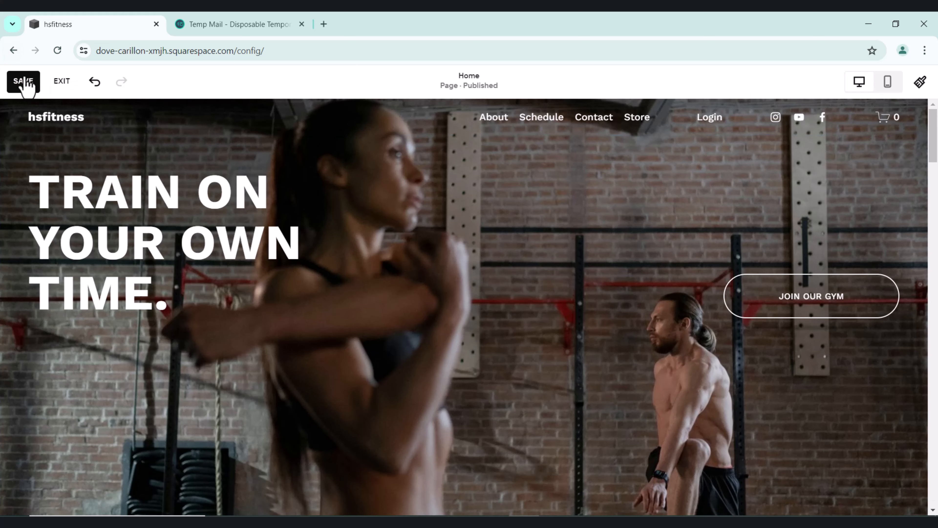
Step: Save the home page changes, look at the site header's navigation, and leave the page editor
left_click(23, 80)
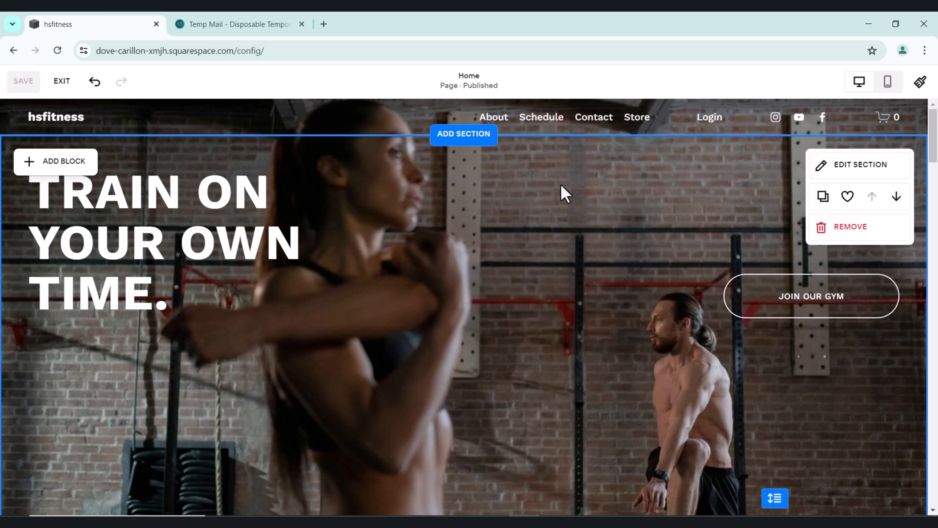
left_click(478, 113)
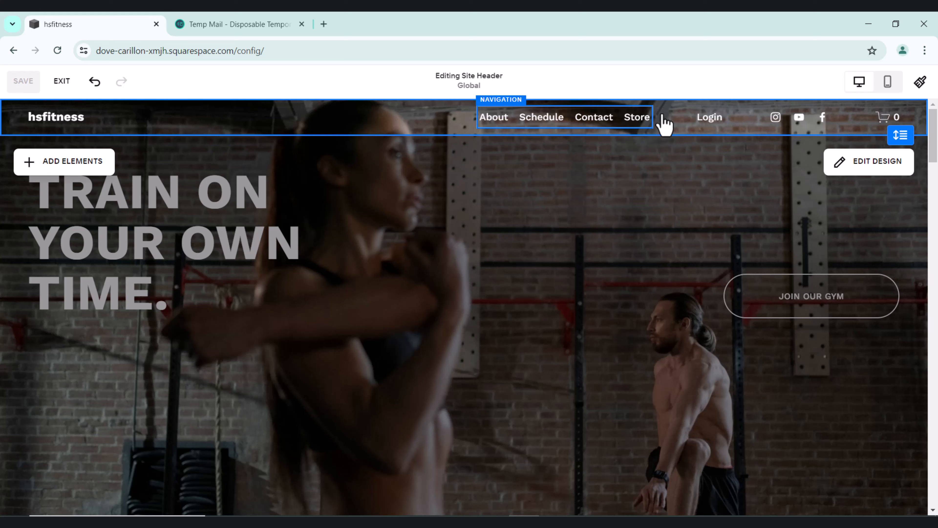
left_click(62, 85)
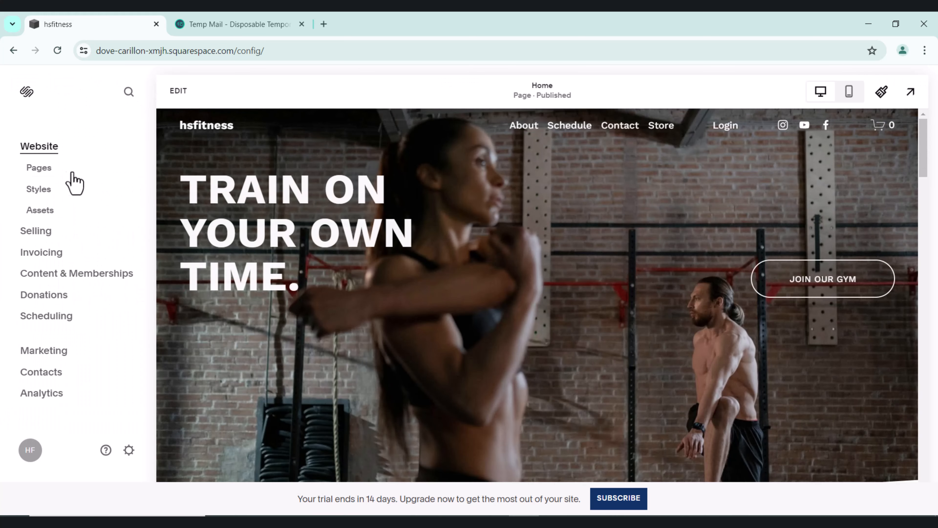
Step: Open the site's page list, look through it, and bring up the Instructors page under About
left_click(36, 170)
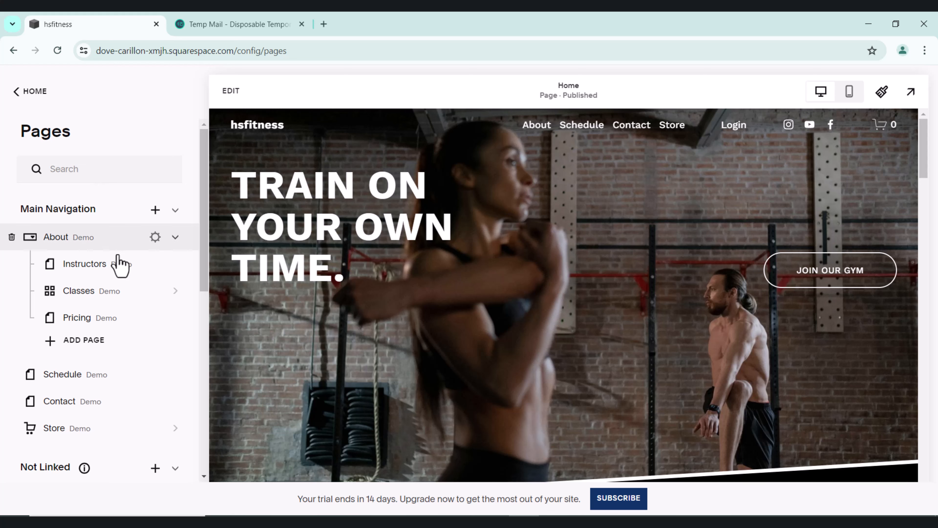
scroll(138, 295, "down", 2)
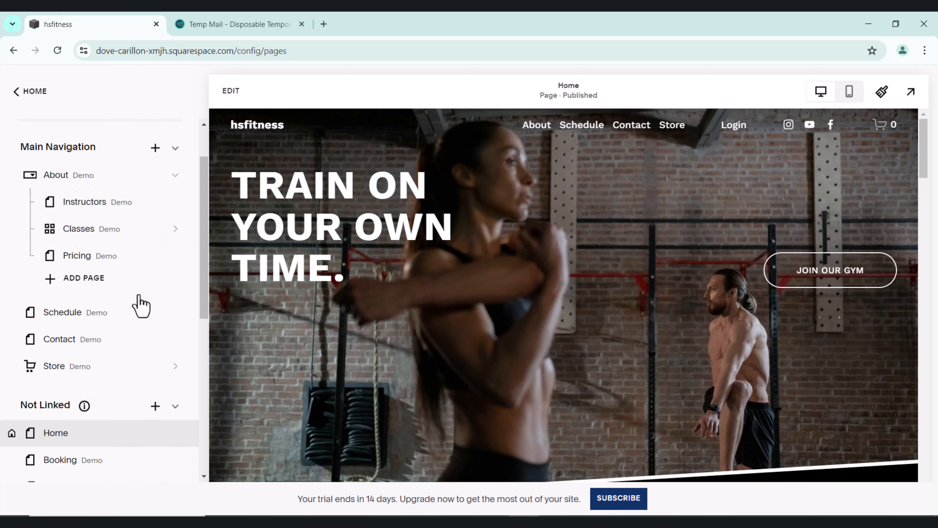
scroll(138, 298, "up", 2)
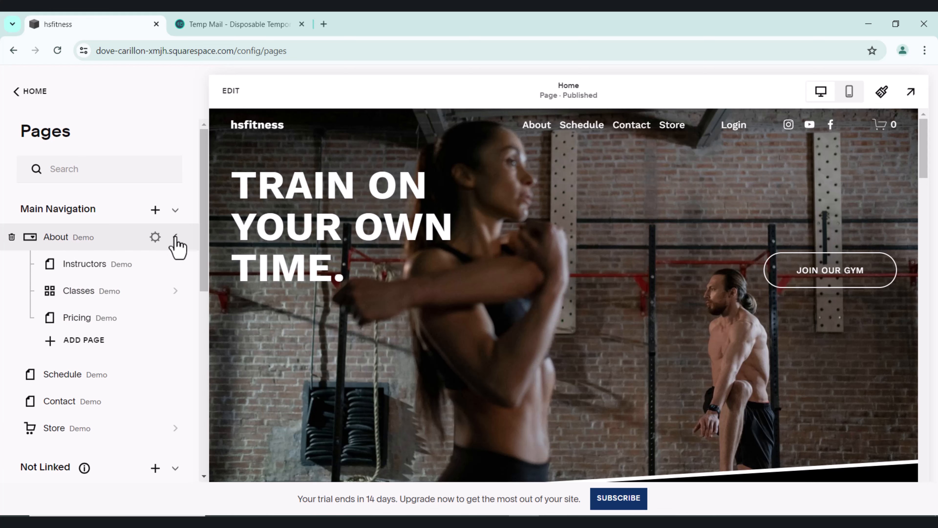
left_click(175, 237)
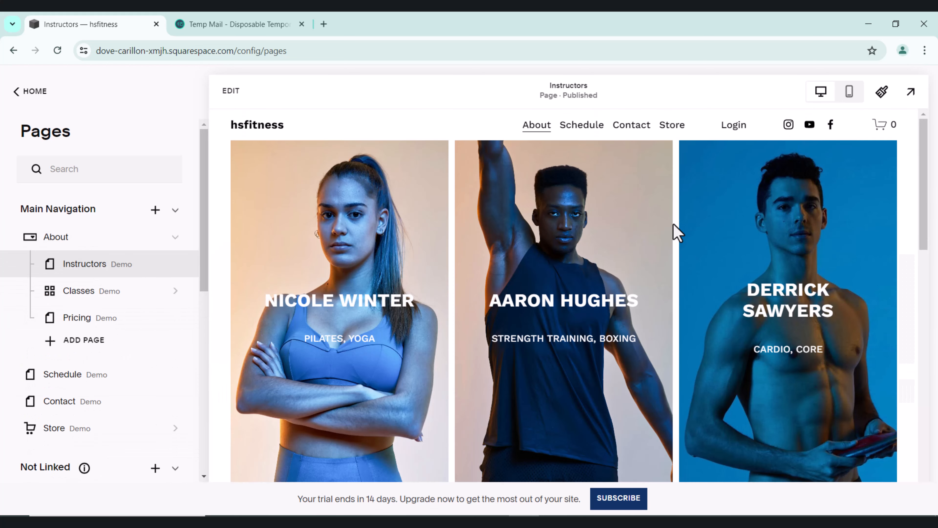
Step: Open the Instructors page for editing and look through its instructor images down to the footer
left_click(235, 92)
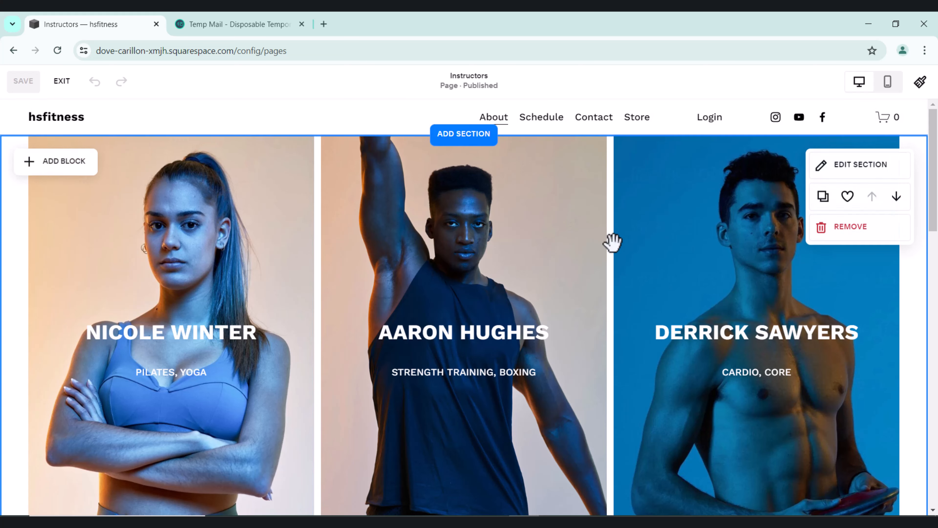
scroll(611, 241, "down", 15)
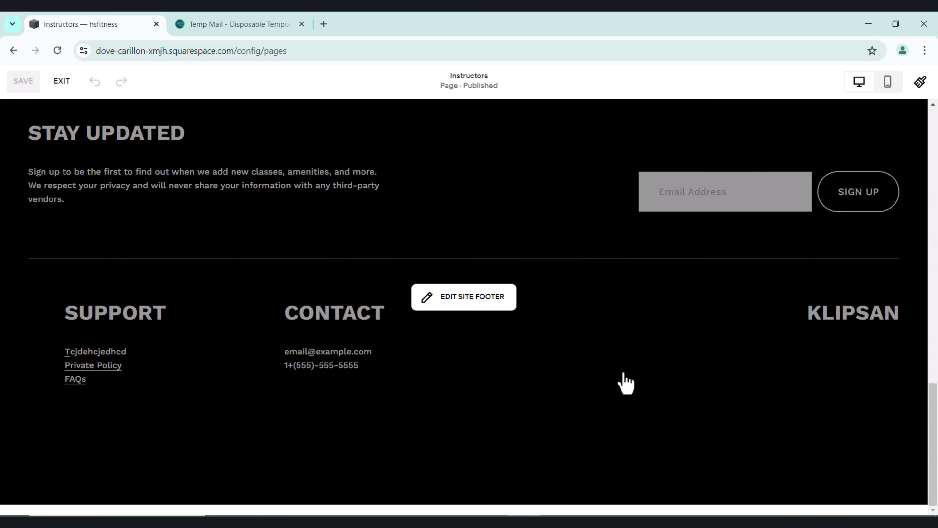
scroll(622, 383, "up", 10)
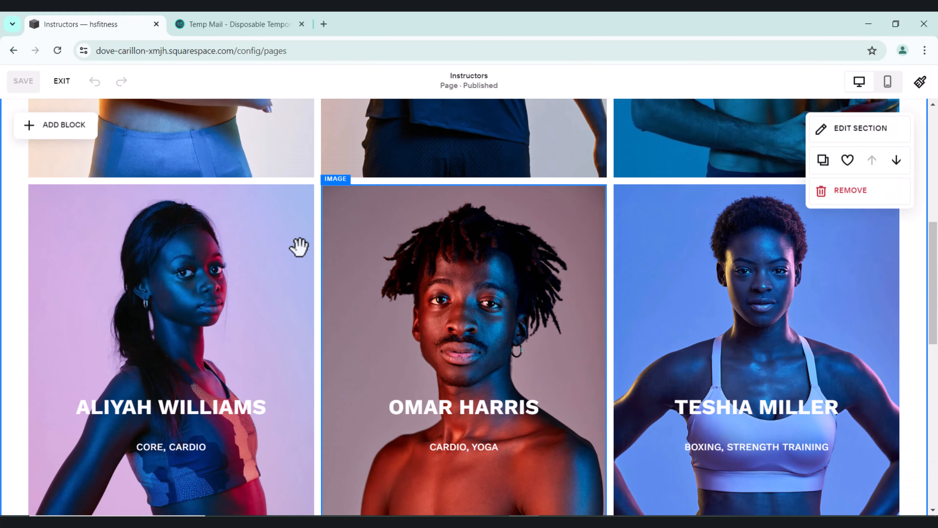
Step: Examine the image settings and name heading of the second row's first instructor, and leave the editor for the page list
left_click(209, 262)
left_click(41, 159)
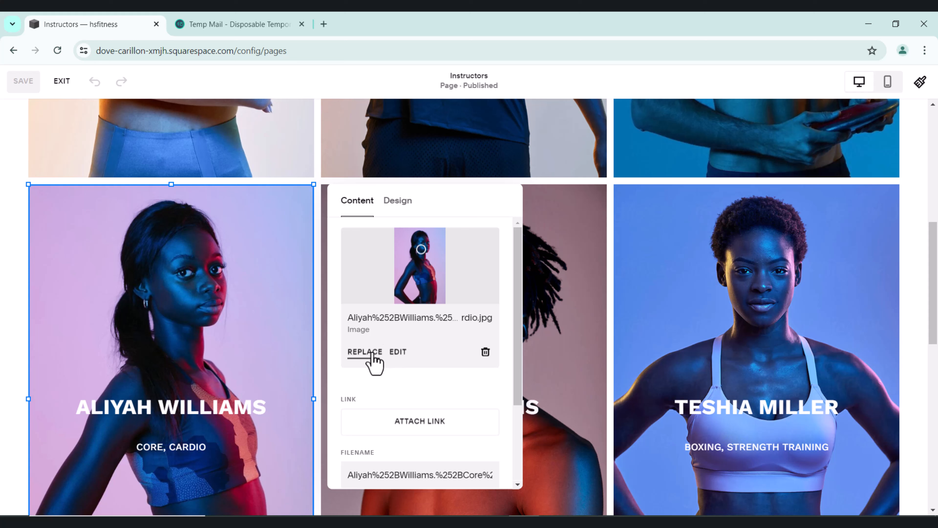
left_click(201, 414)
double_click(199, 411)
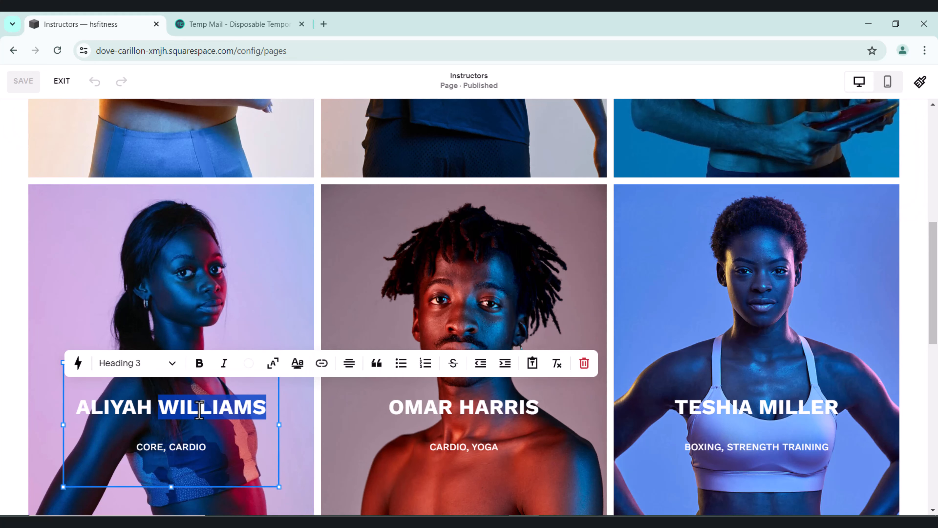
left_click(199, 410)
left_click(251, 266)
scroll(247, 254, "up", 10)
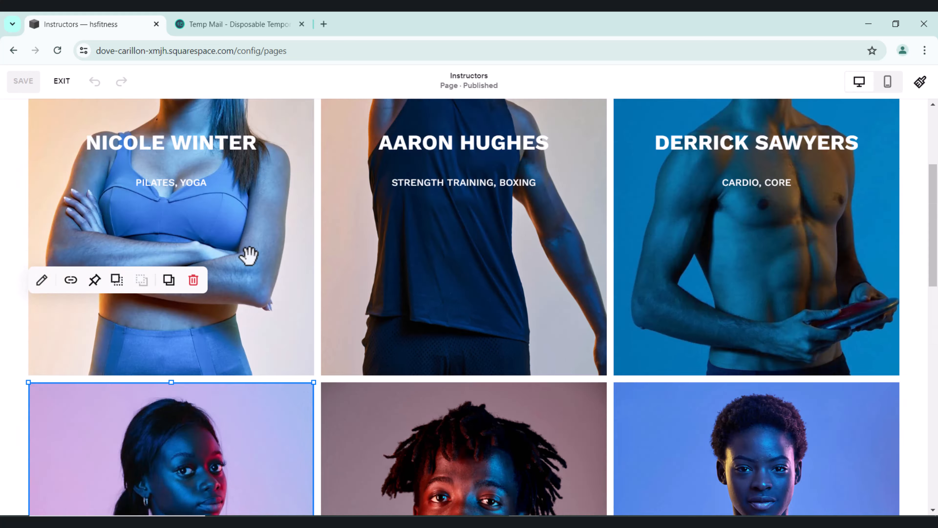
left_click(62, 82)
scroll(148, 326, "down", 3)
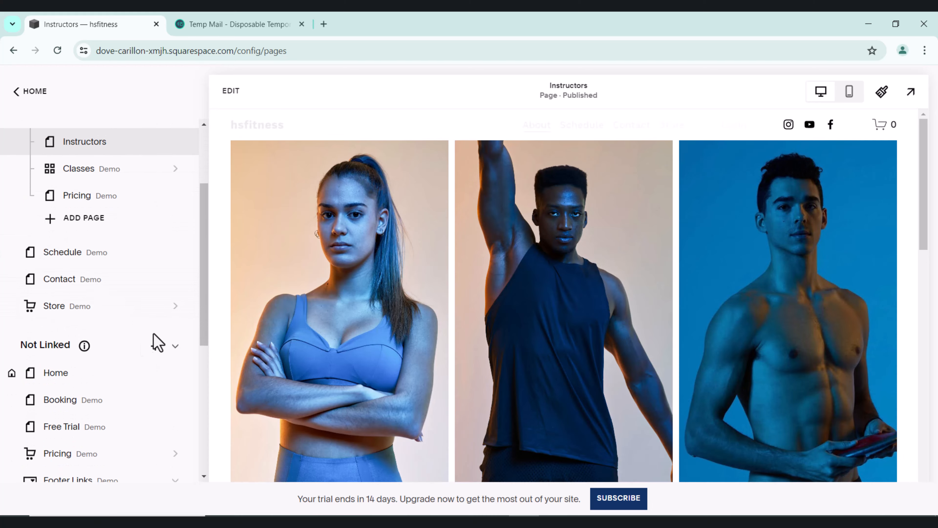
Step: Look through the site's page list, covering the Not Linked pages and the Footer Links folder
scroll(111, 351, "down", 3)
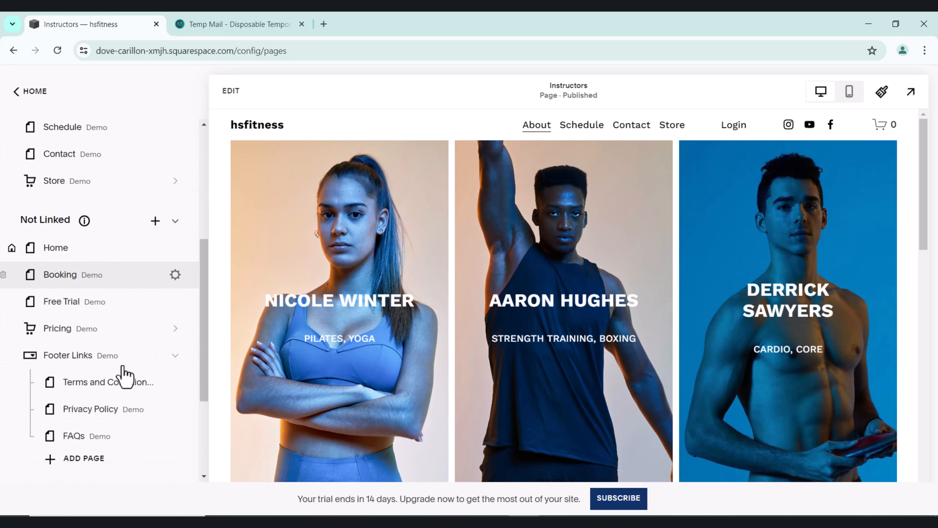
scroll(123, 375, "down", 2)
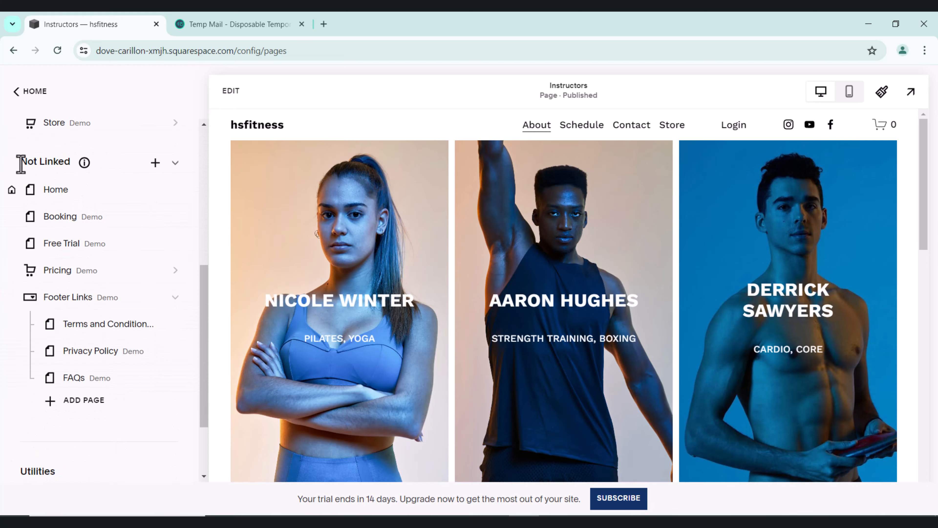
left_click_drag(21, 164, 62, 163)
left_click(42, 158)
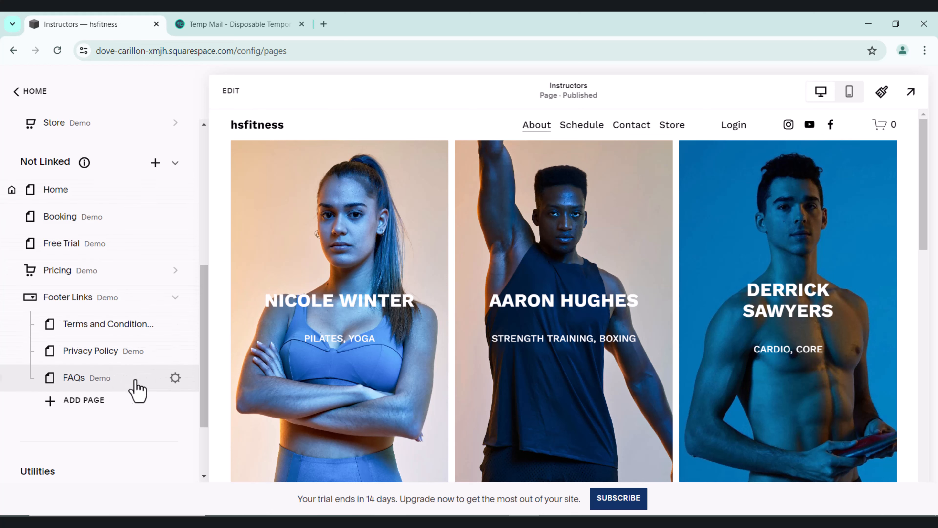
scroll(137, 351, "down", 1)
scroll(136, 351, "up", 2)
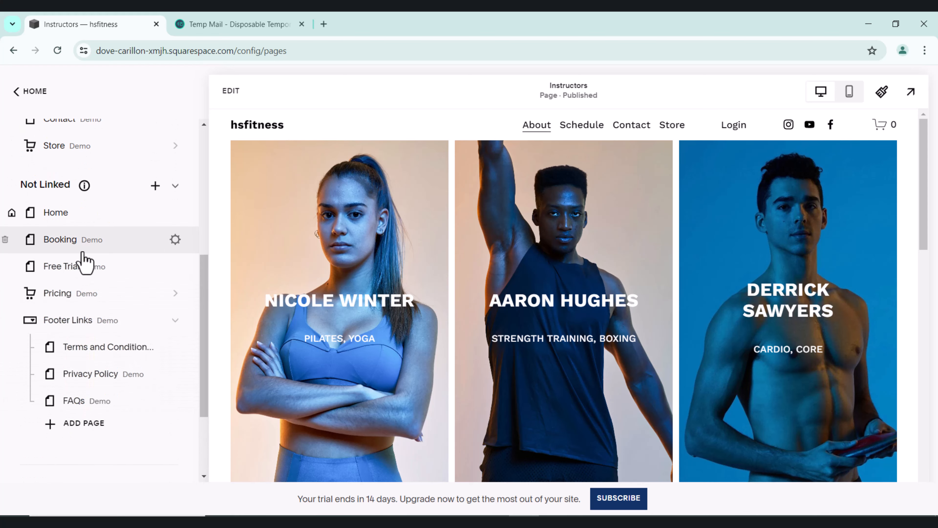
scroll(133, 333, "up", 8)
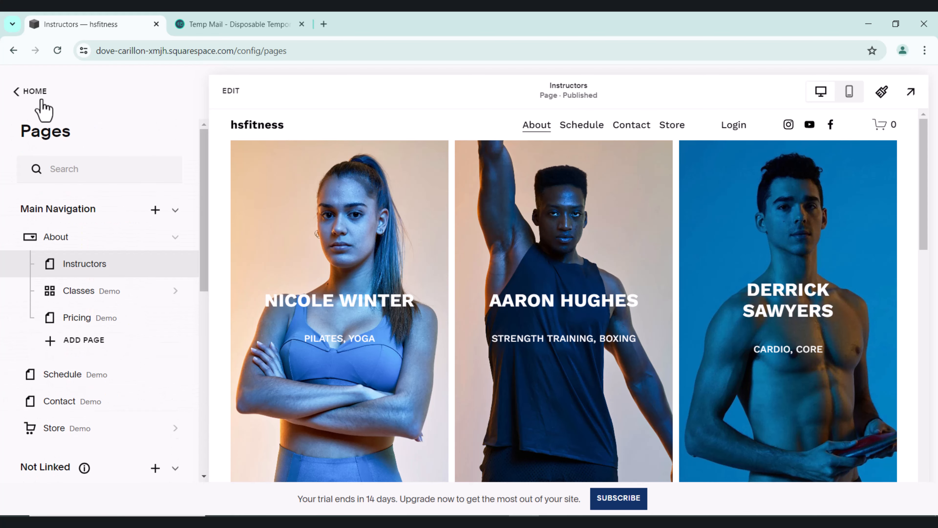
Step: Leave the page list, open the website settings, and examine the Site Availability options
left_click(26, 90)
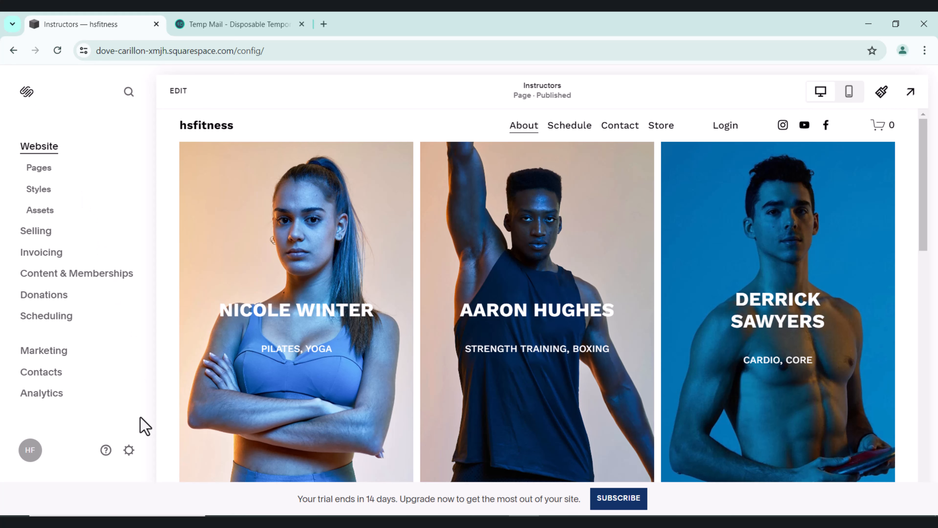
left_click(129, 450)
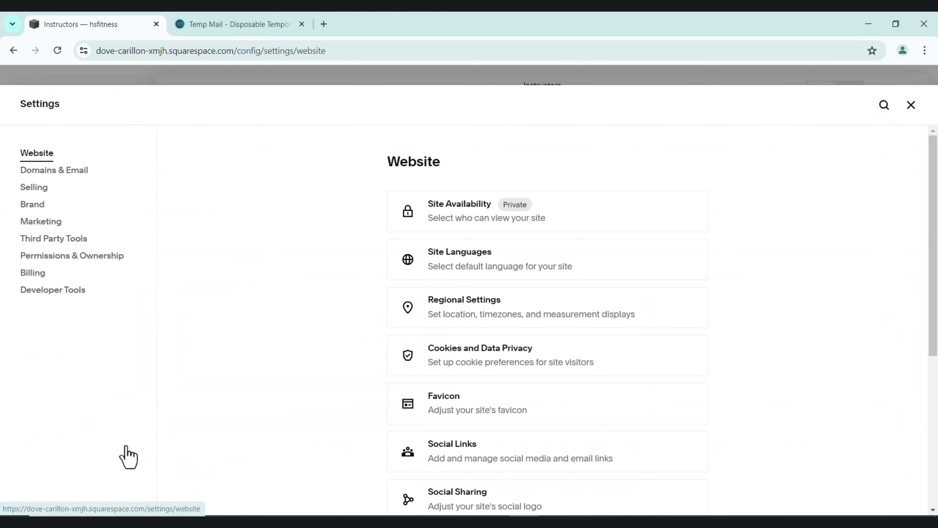
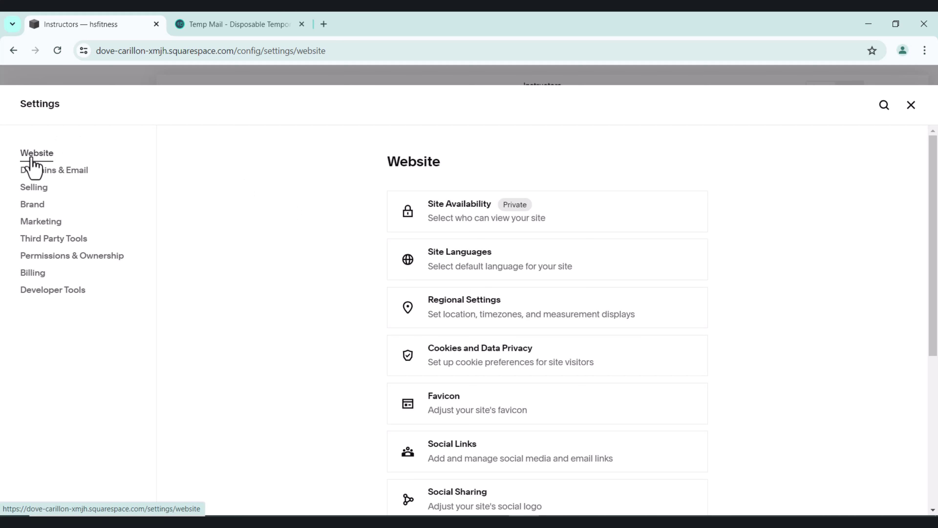
left_click(450, 206)
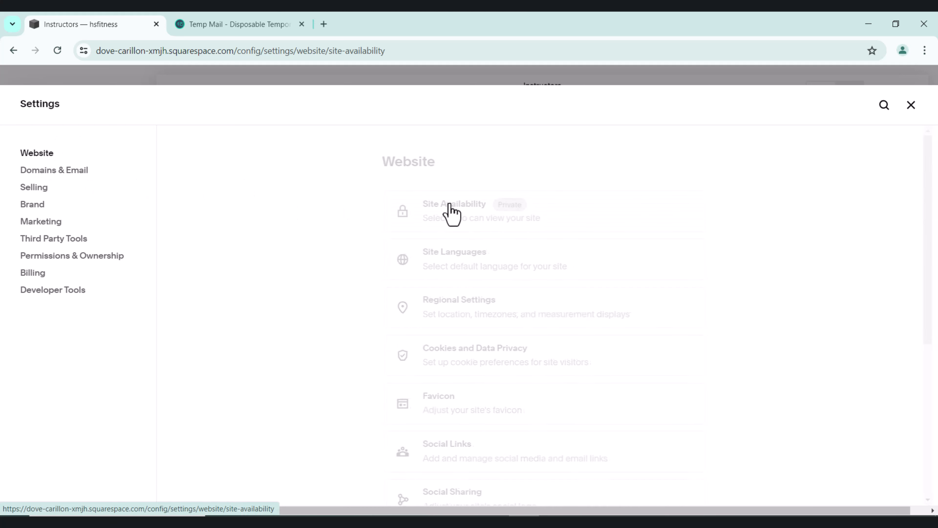
left_click_drag(386, 188, 479, 191)
left_click(536, 202)
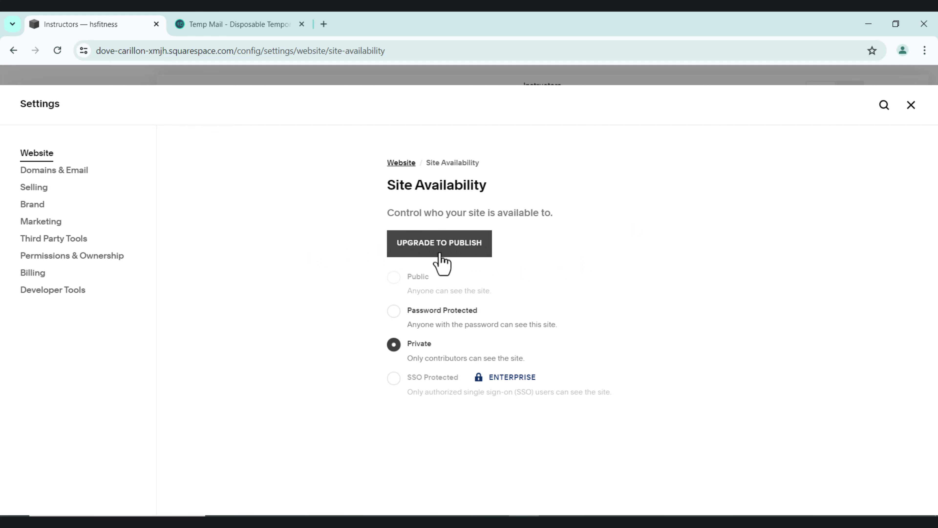
Step: Open the upgrade plans required for publishing, compare the Personal, Business, Basic and Advanced plans, and return to the website settings
left_click(453, 253)
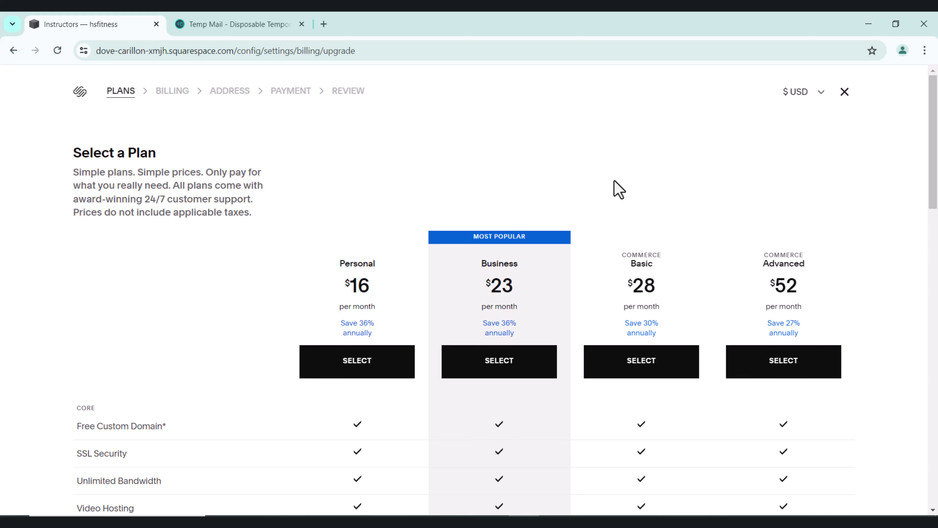
scroll(480, 170, "down", 3)
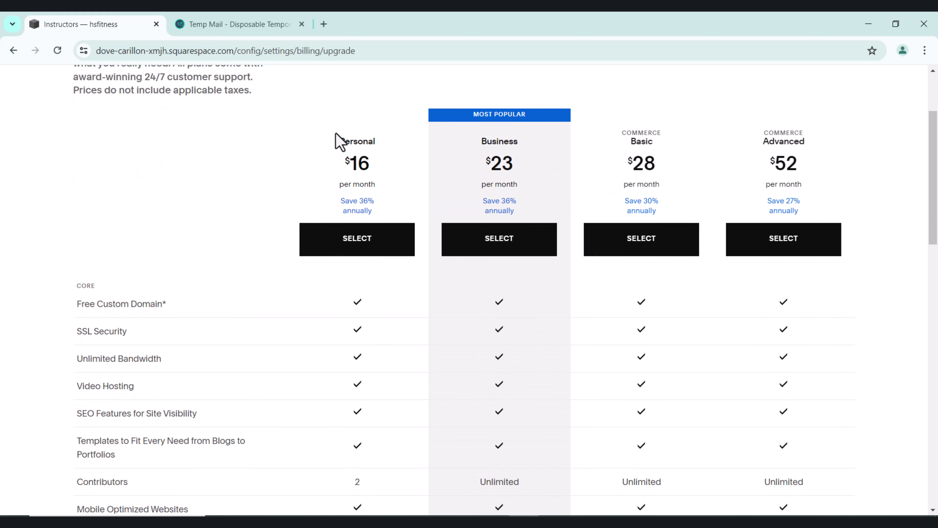
left_click_drag(335, 133, 366, 156)
left_click(276, 170)
scroll(273, 170, "up", 2)
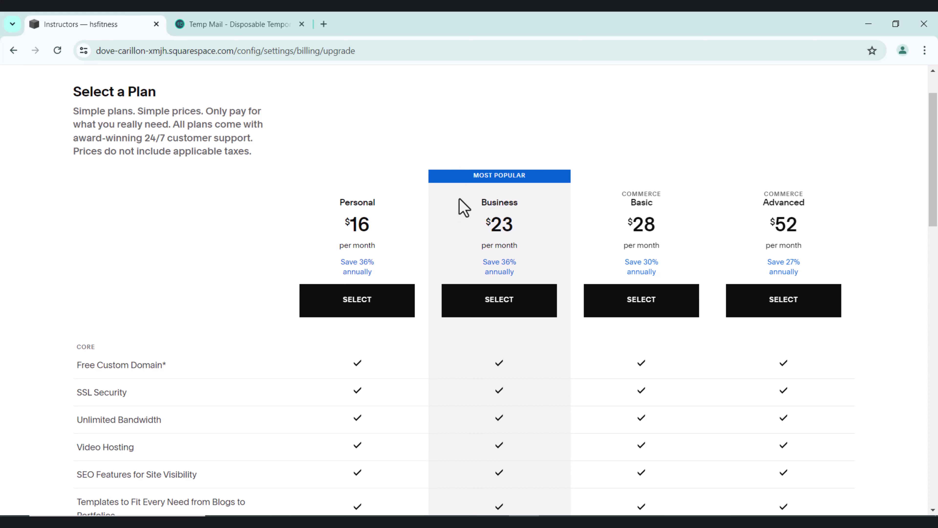
left_click_drag(459, 199, 505, 200)
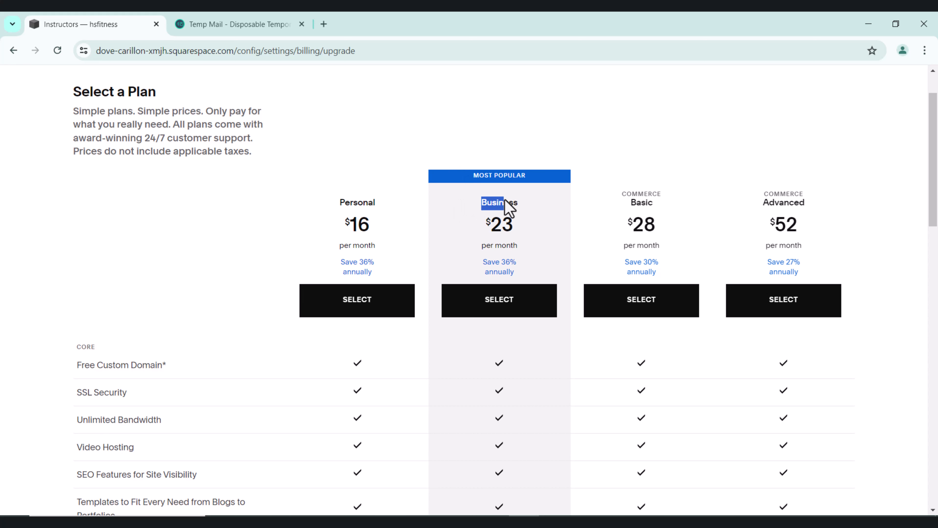
left_click(529, 223)
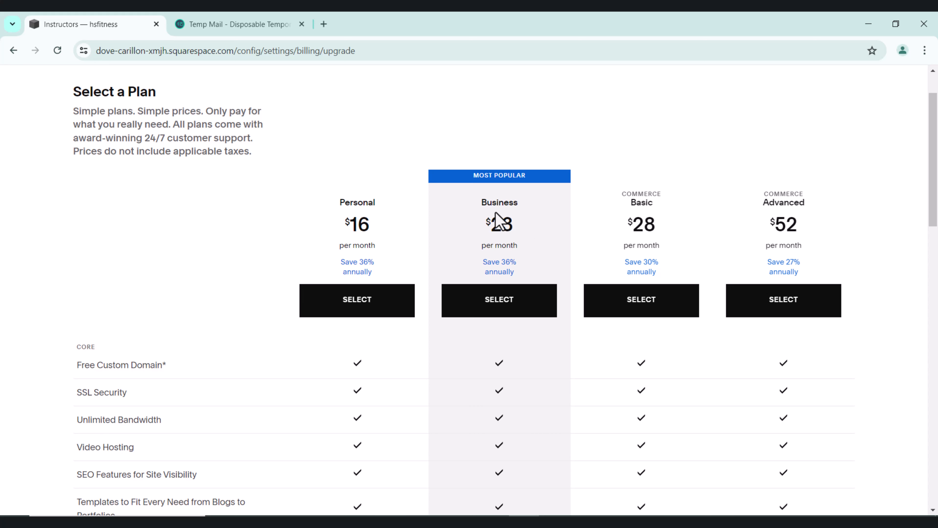
left_click_drag(487, 202, 667, 202)
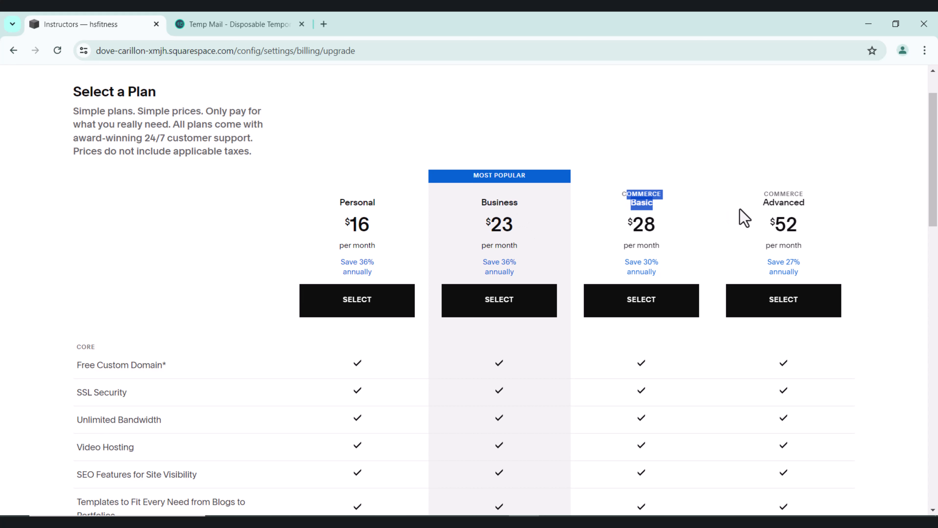
left_click(759, 210)
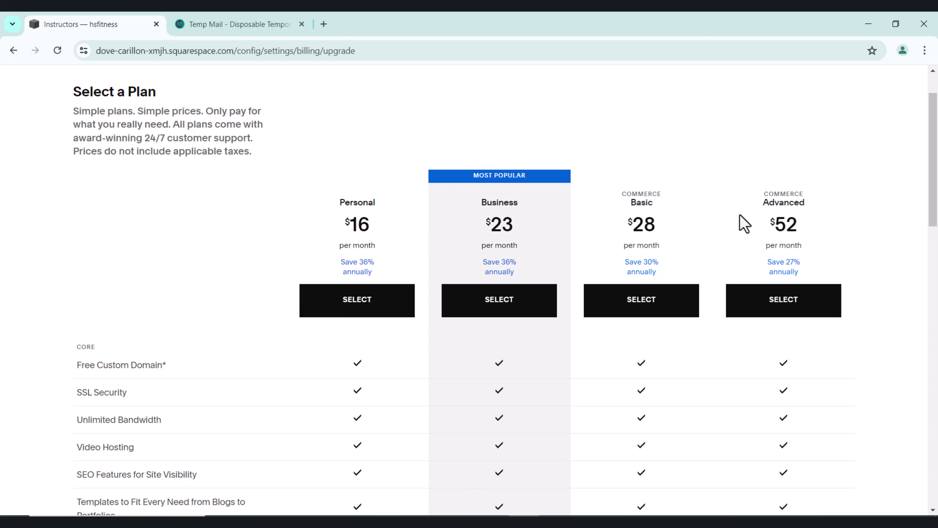
left_click_drag(769, 203, 807, 203)
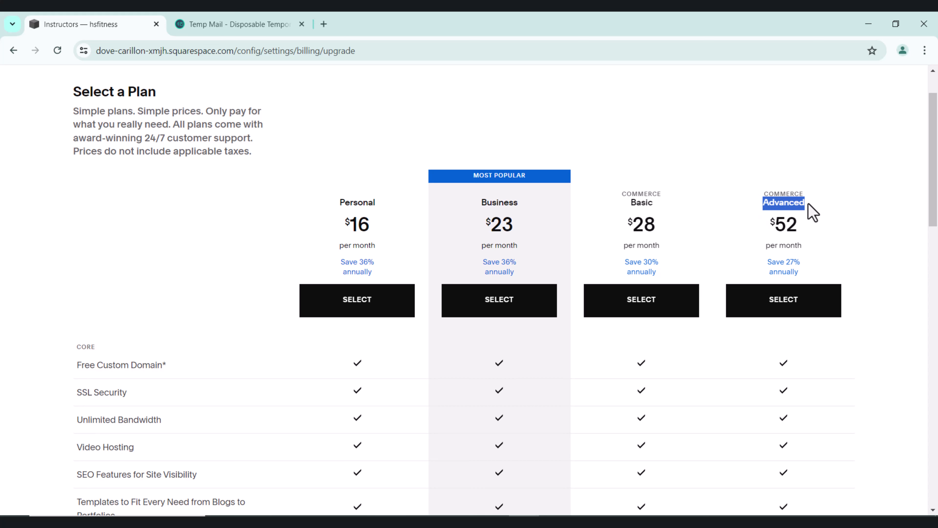
left_click(766, 195)
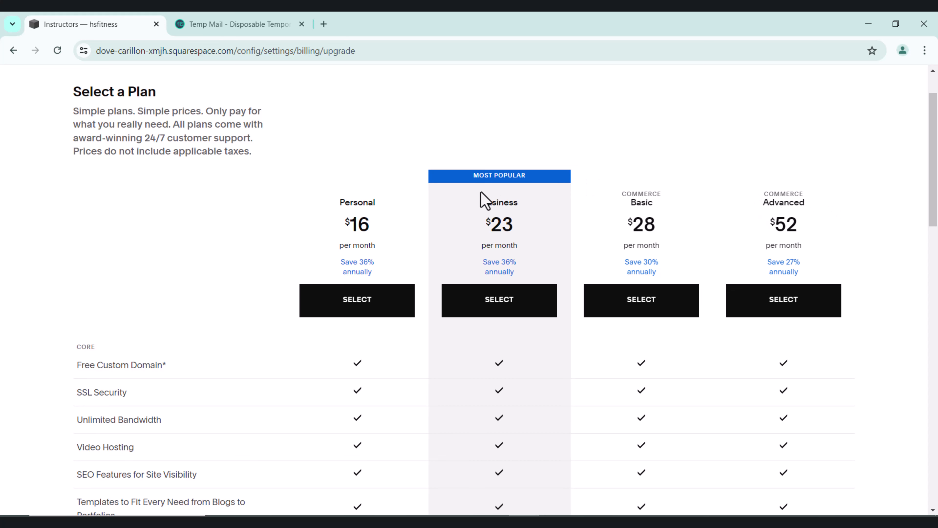
scroll(320, 256, "up", 2)
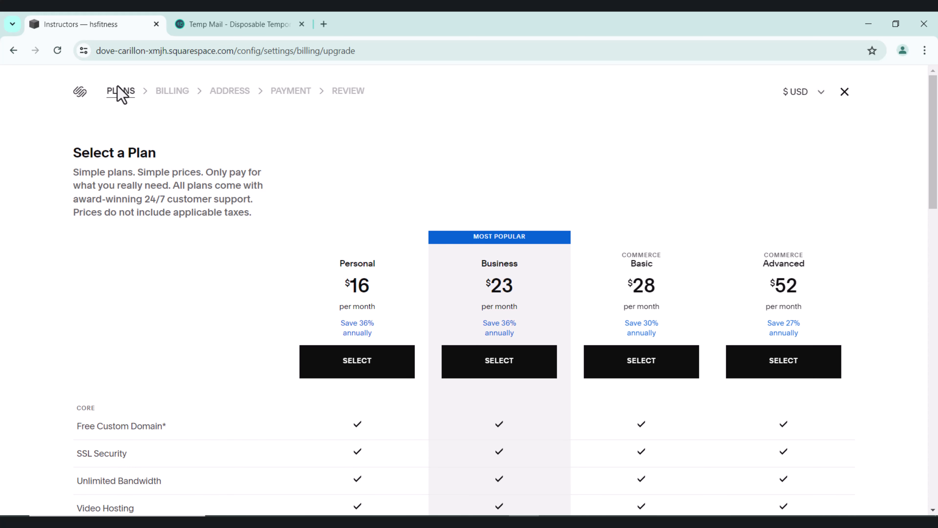
left_click(14, 50)
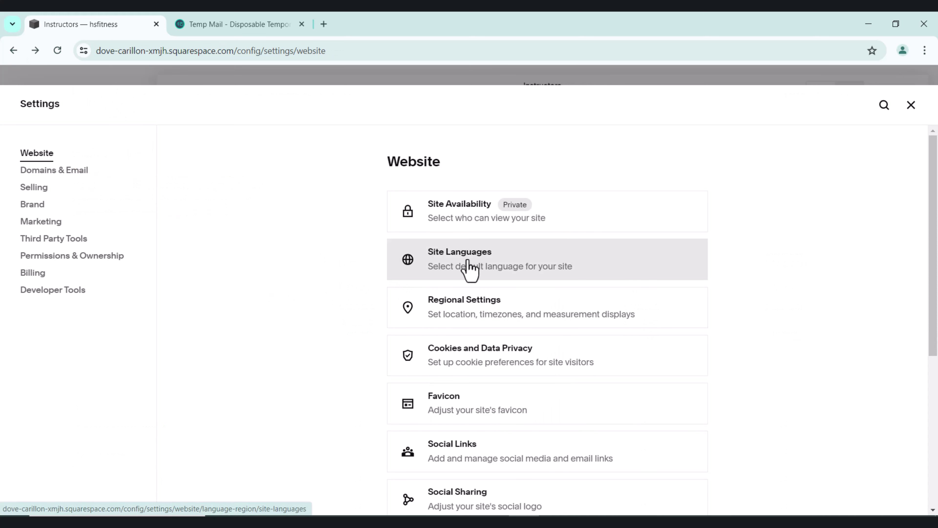
Step: Examine the Site Languages settings, including the Weglot multilingual option, and return to the website settings overview
left_click(469, 263)
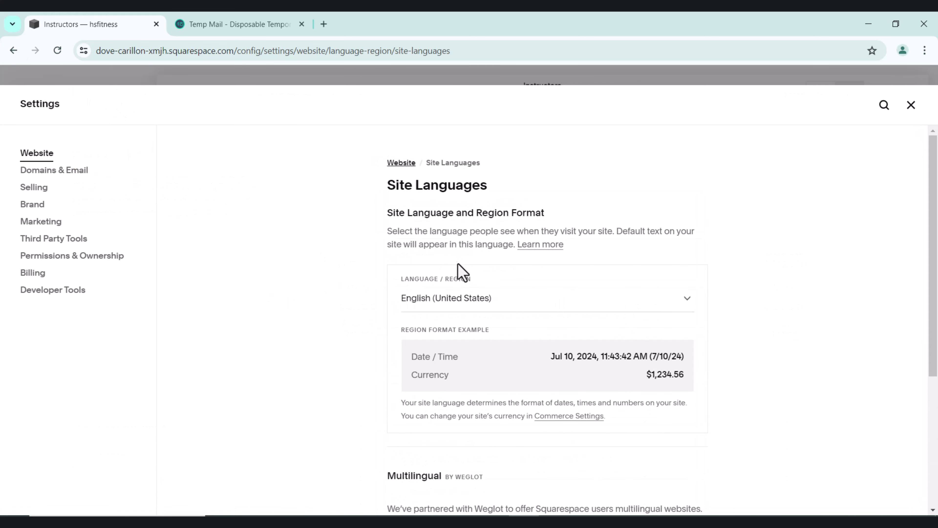
scroll(490, 233, "down", 1)
scroll(534, 272, "down", 3)
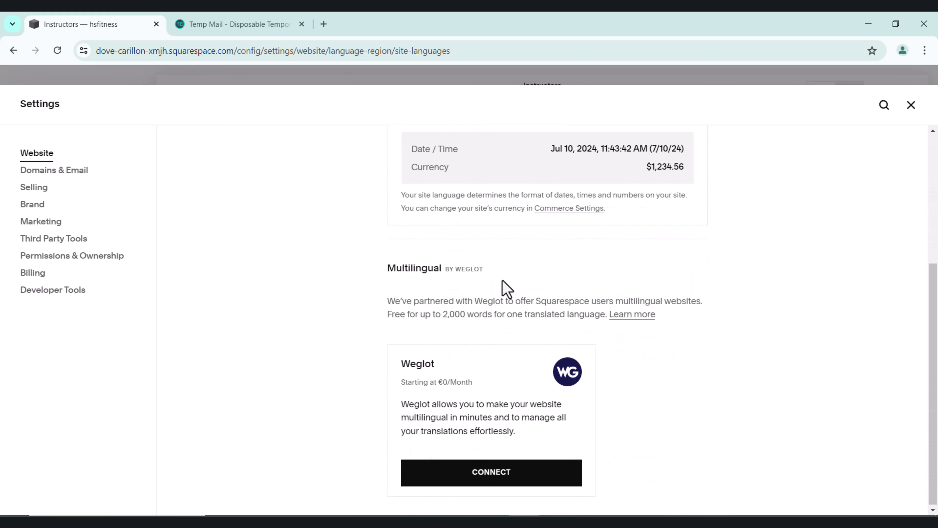
scroll(505, 287, "up", 4)
left_click(51, 148)
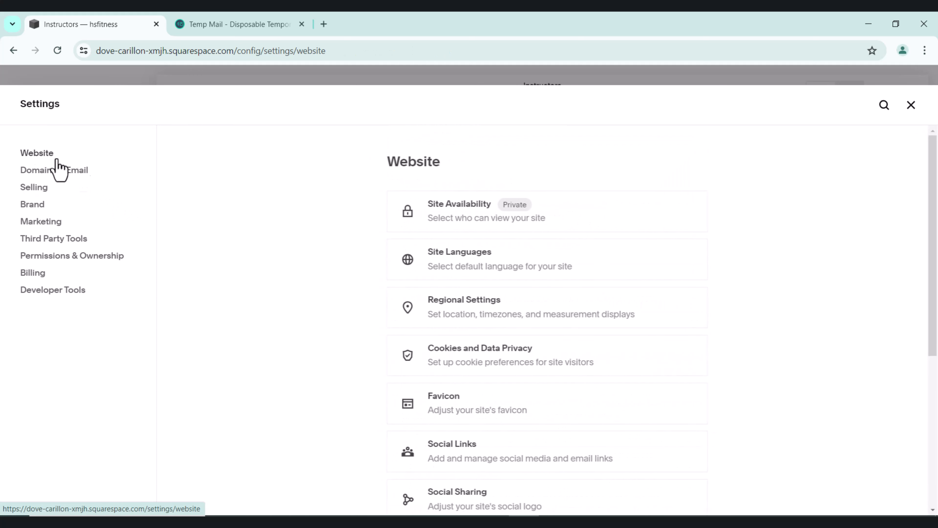
Step: Upload the clothse-removebg-preview image from Downloads as the site's default favicon and save it
scroll(507, 407, "down", 3)
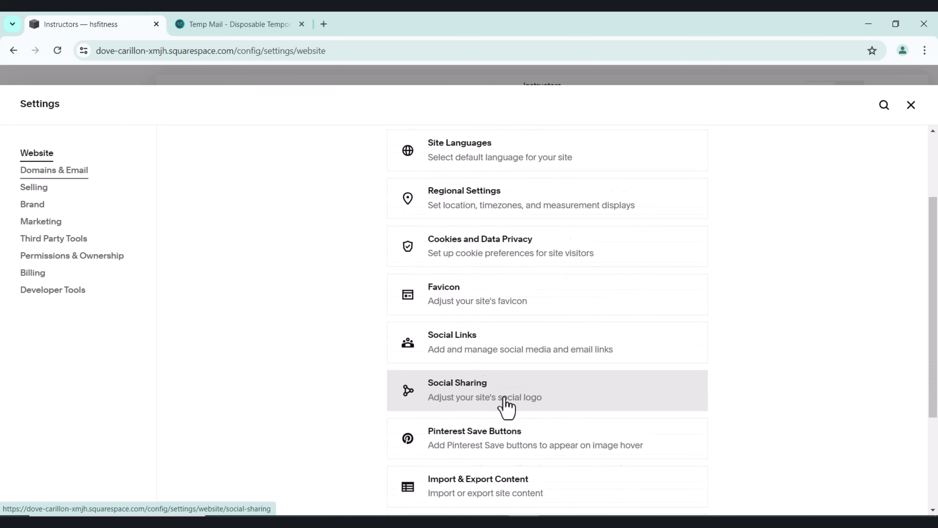
left_click(471, 292)
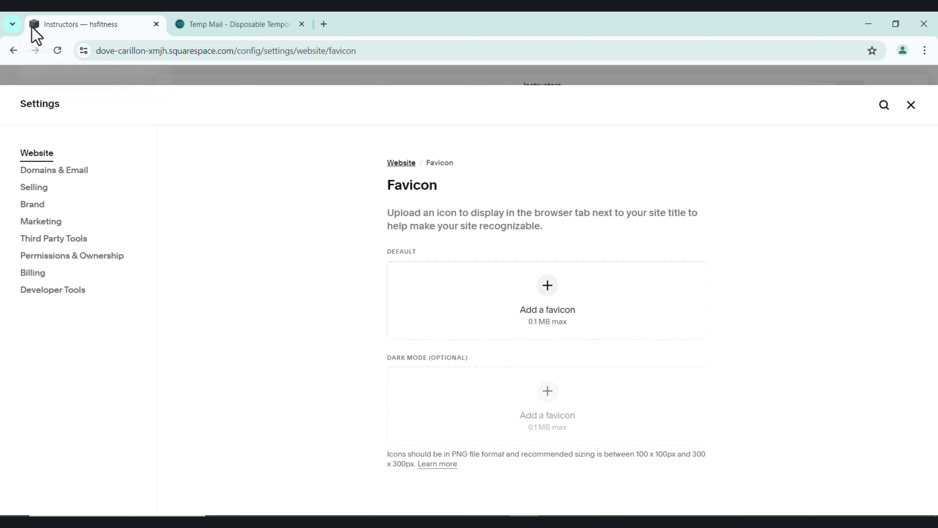
left_click(548, 285)
left_click(469, 318)
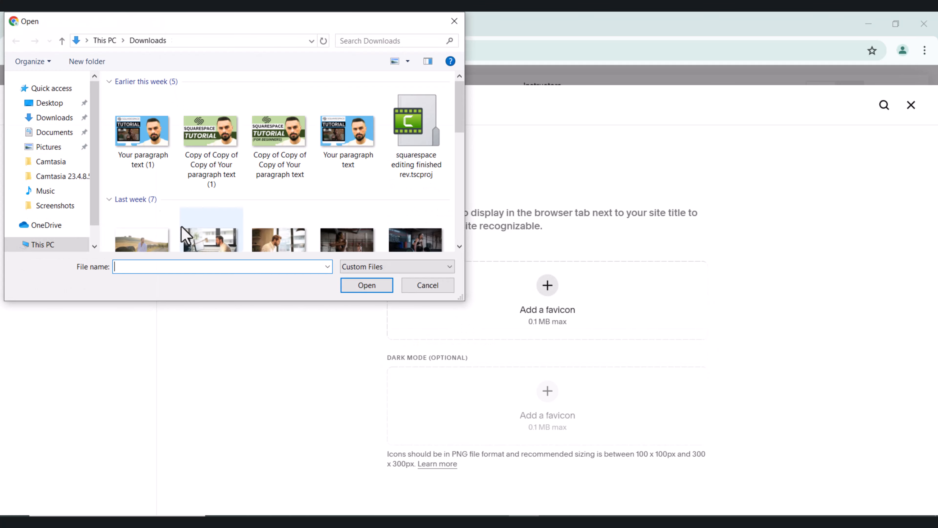
scroll(200, 200, "down", 6)
left_click(145, 127)
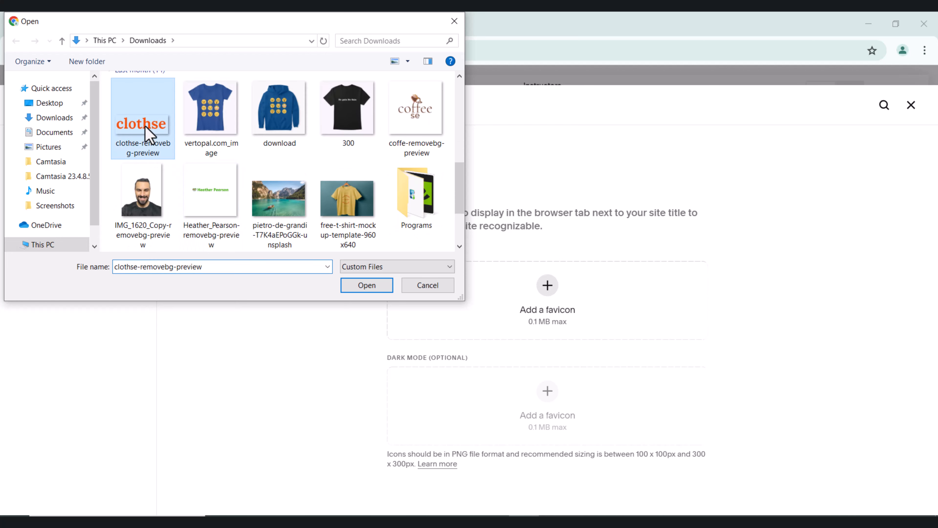
left_click(368, 291)
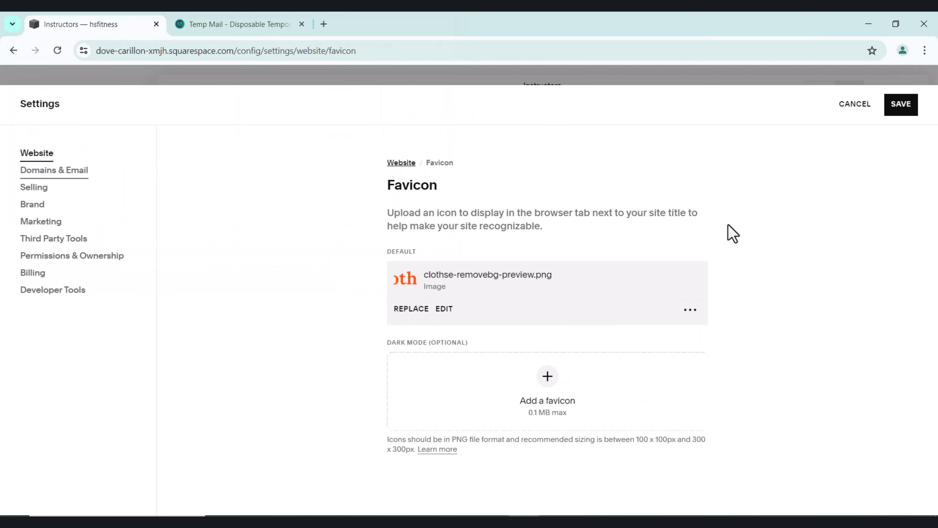
left_click(911, 116)
Step: Look through the remaining website settings from Favicon down to Crawlers
scroll(352, 310, "down", 3)
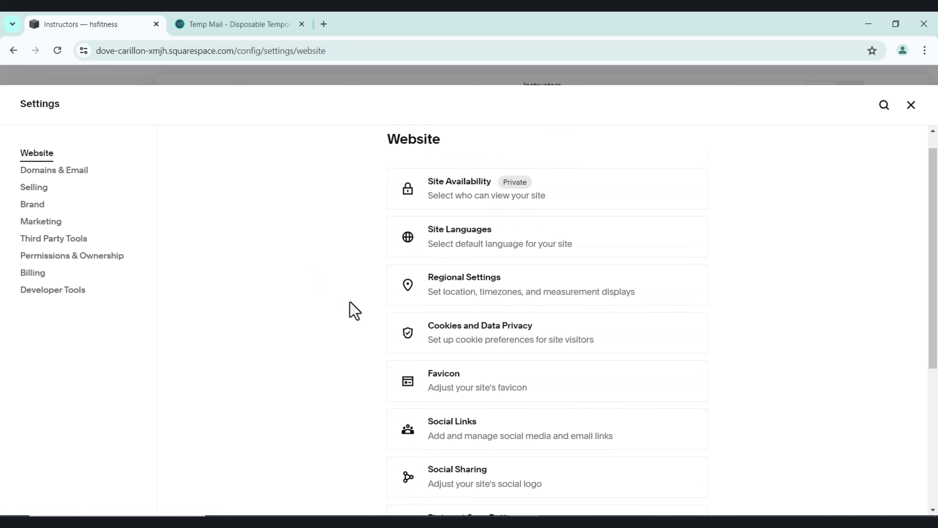
scroll(366, 316, "down", 1)
scroll(365, 320, "down", 2)
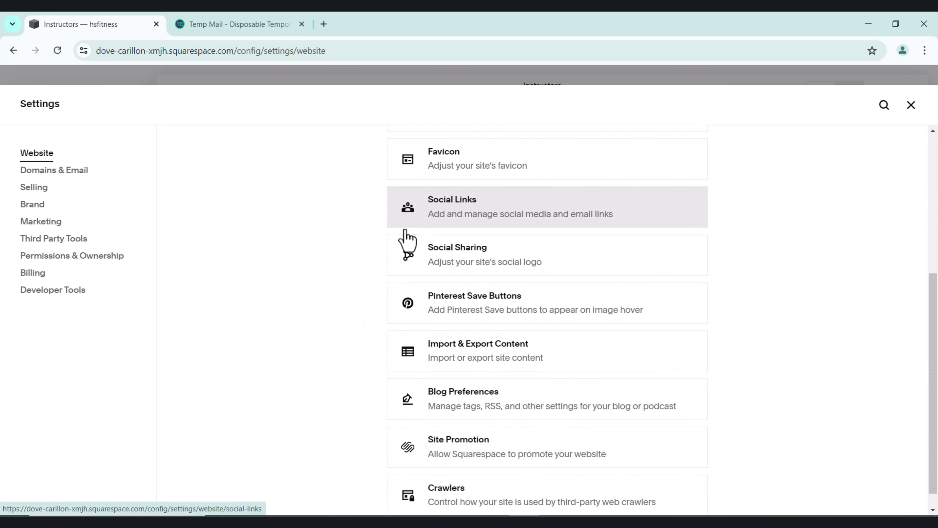
scroll(410, 259, "down", 1)
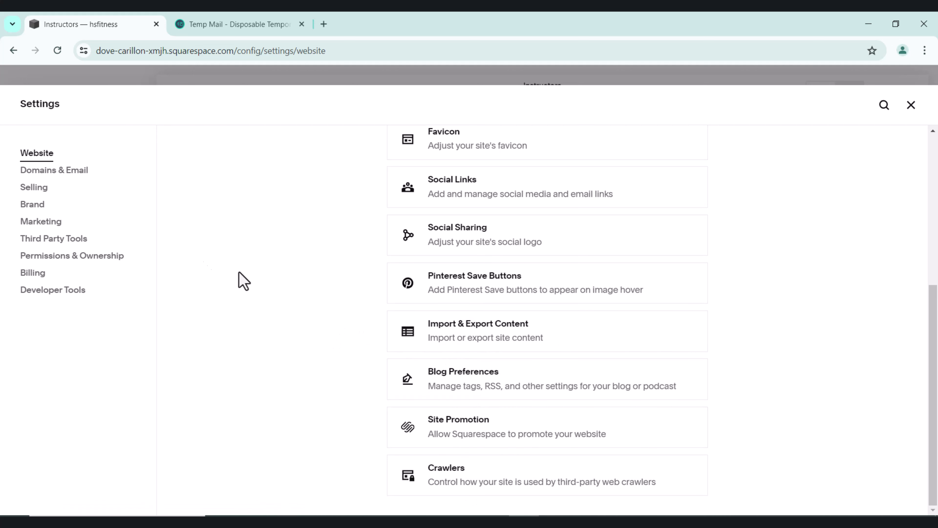
Step: Open the site's domain settings and bring up the search for getting a new domain
left_click(31, 173)
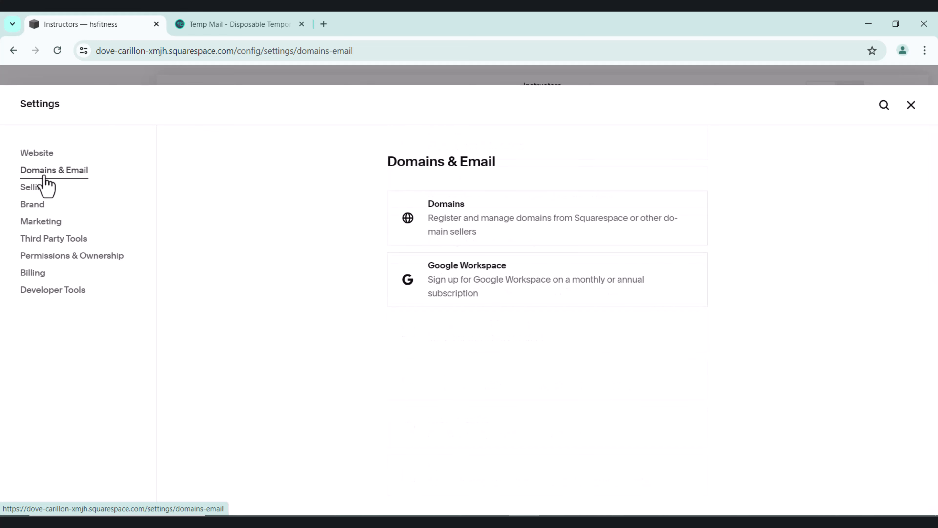
left_click(480, 222)
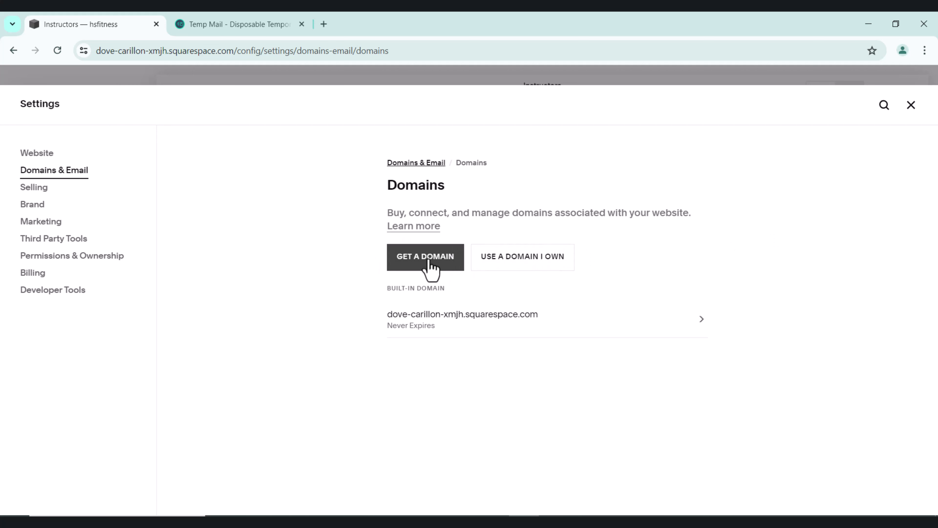
left_click(411, 269)
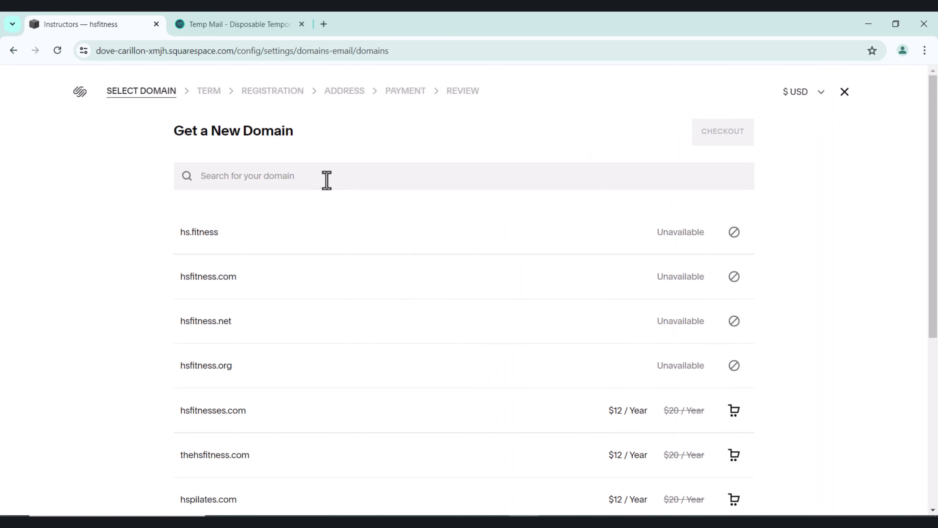
Step: Look over the suggested new domains and their yearly prices, and close the domain search
scroll(561, 400, "down", 4)
scroll(561, 400, "up", 4)
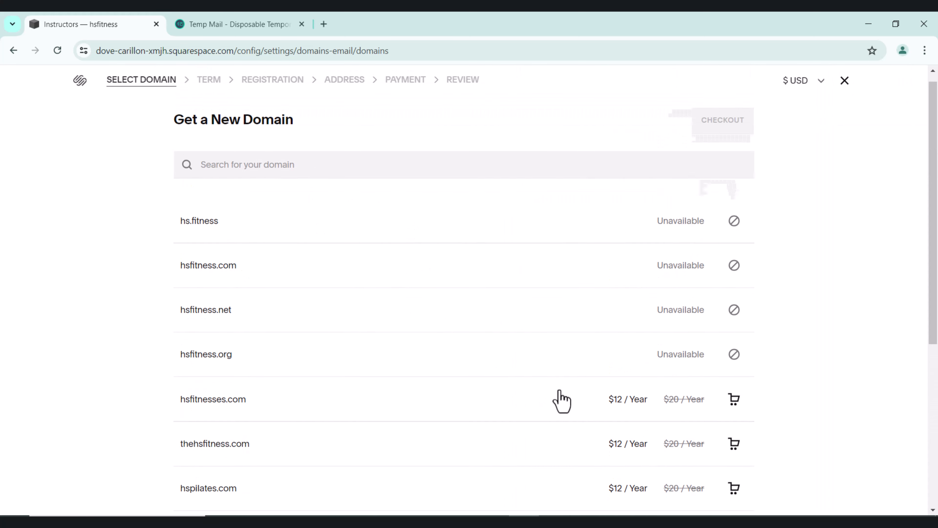
left_click(259, 180)
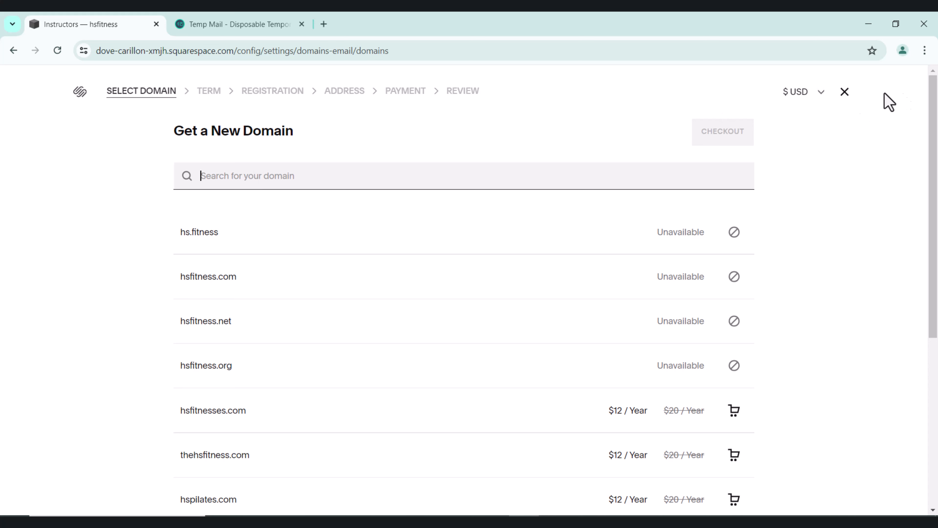
left_click(844, 93)
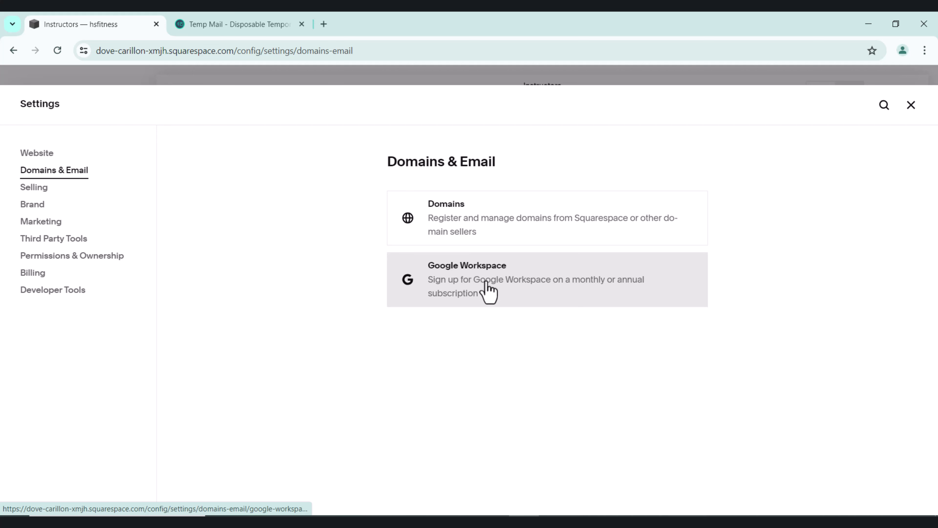
Step: Examine the payment processors and store currency option in the Selling payment settings
left_click(33, 189)
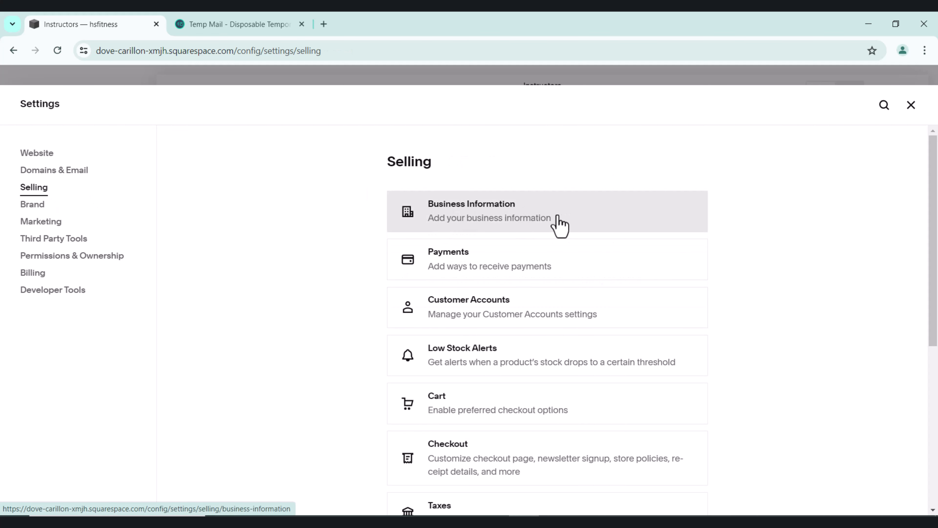
scroll(798, 266, "down", 2)
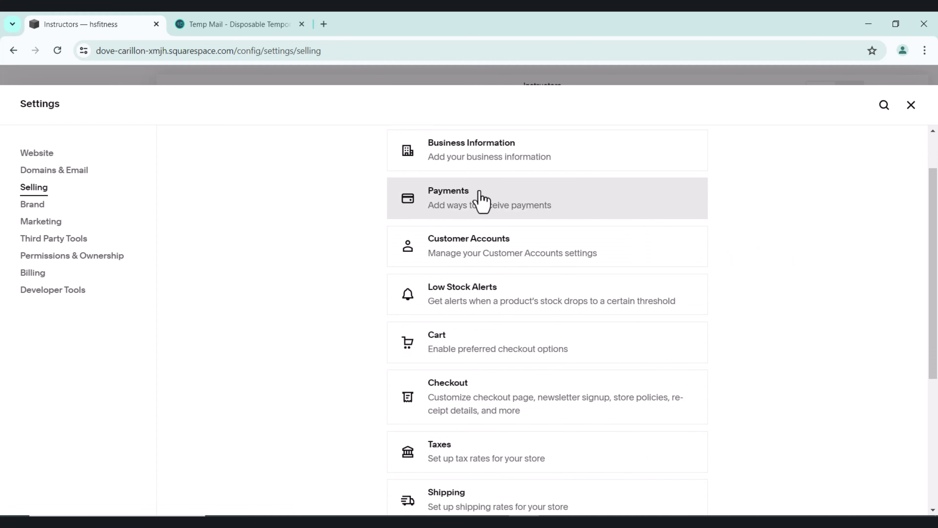
left_click(446, 201)
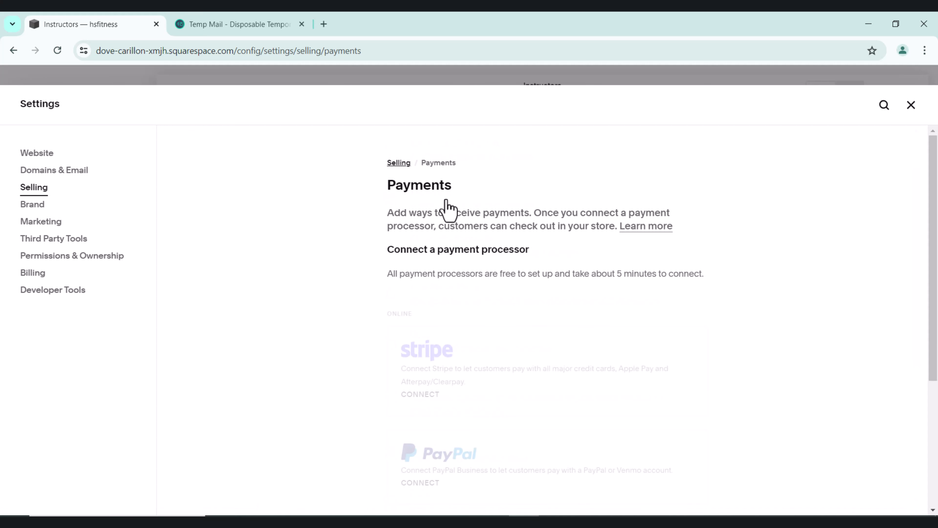
scroll(645, 323, "down", 2)
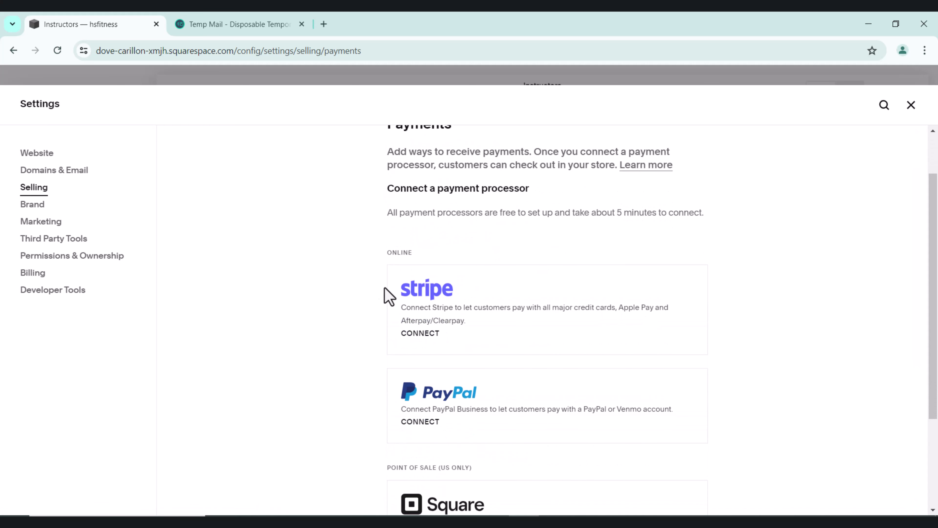
scroll(385, 295, "down", 2)
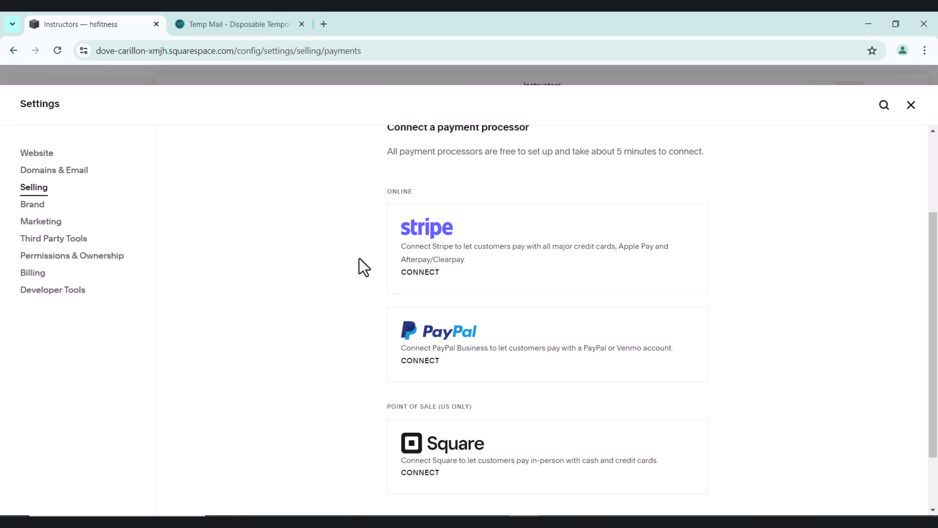
scroll(458, 355, "down", 2)
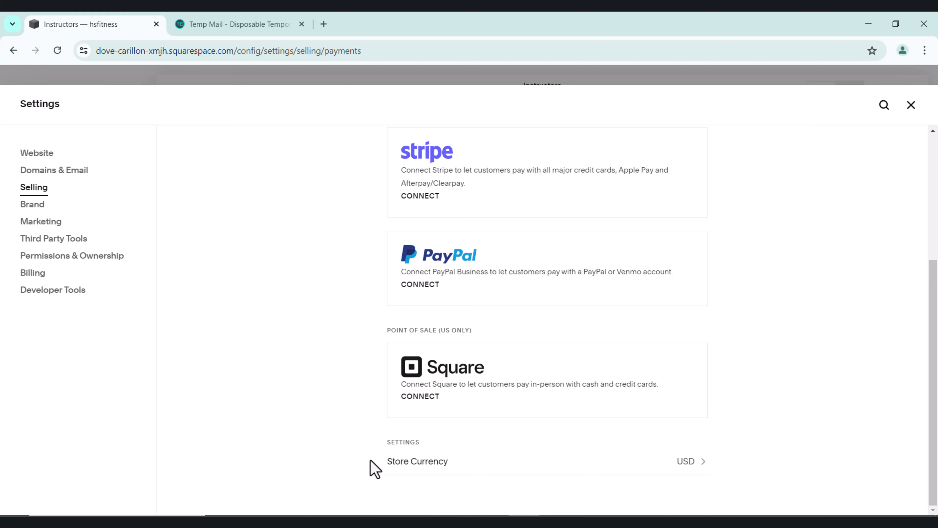
mouse_move(373, 469)
left_mouse_down()
mouse_move(429, 460)
mouse_move(446, 470)
mouse_move(373, 467)
left_mouse_up()
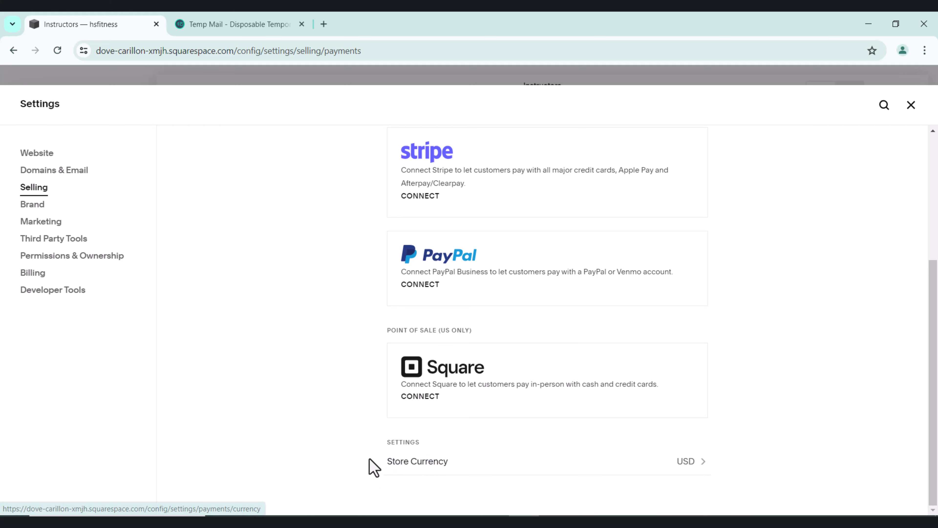
scroll(400, 404, "up", 6)
Step: Review the remaining Selling settings from Customer Accounts down to Product Reviews, and close the site settings
left_click(35, 187)
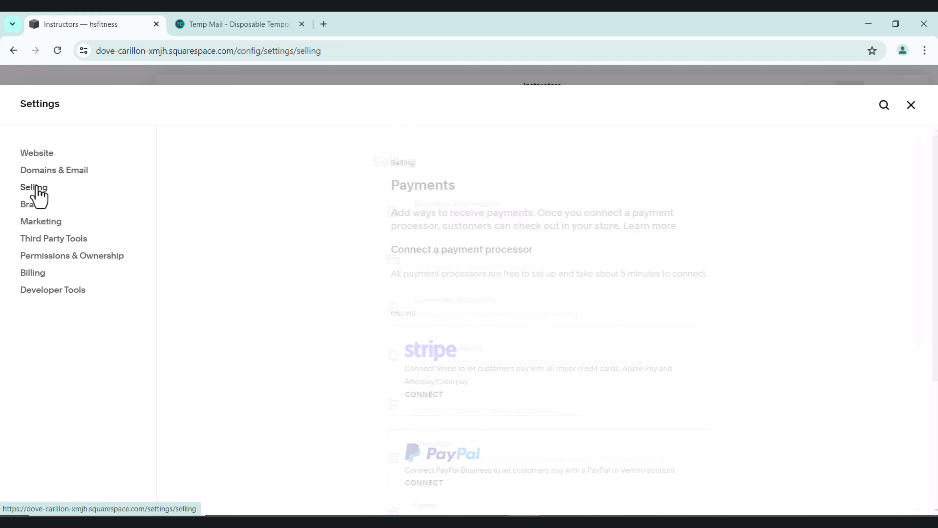
scroll(666, 304, "down", 4)
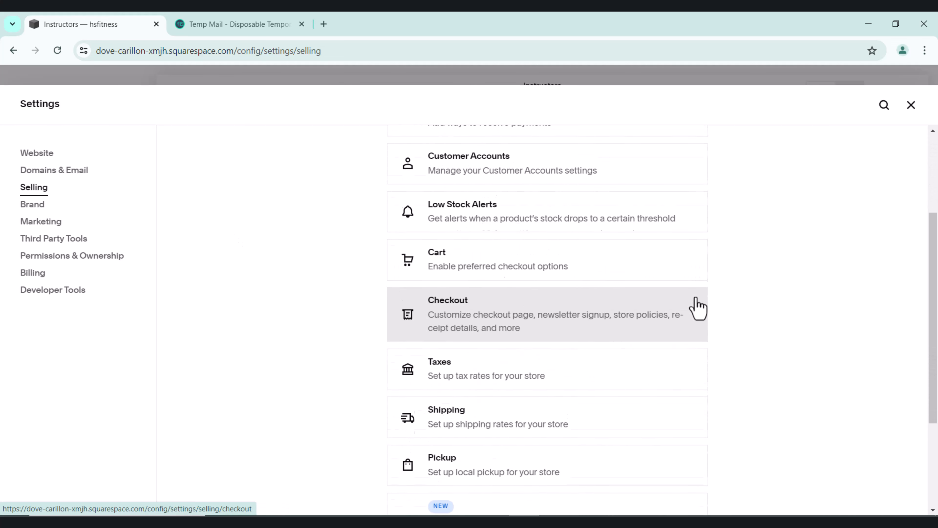
scroll(695, 298, "down", 1)
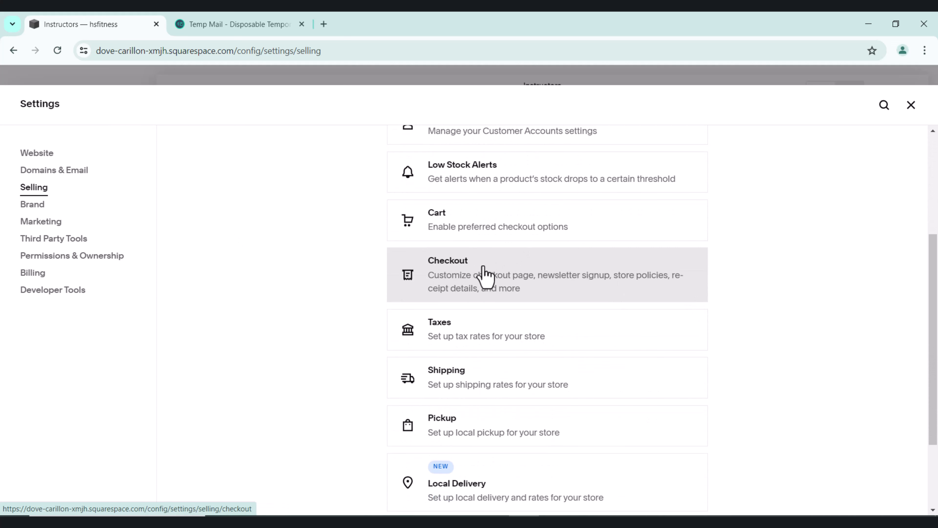
scroll(503, 303, "down", 2)
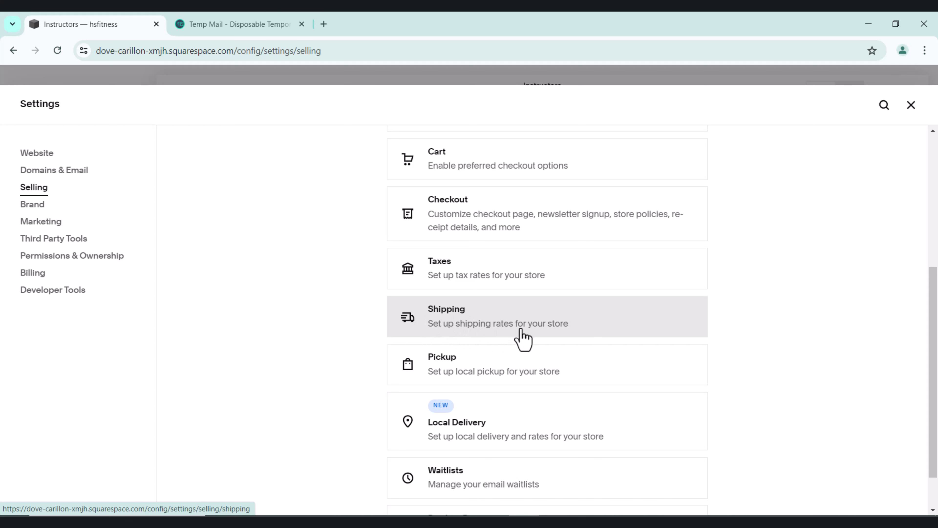
scroll(627, 442, "down", 2)
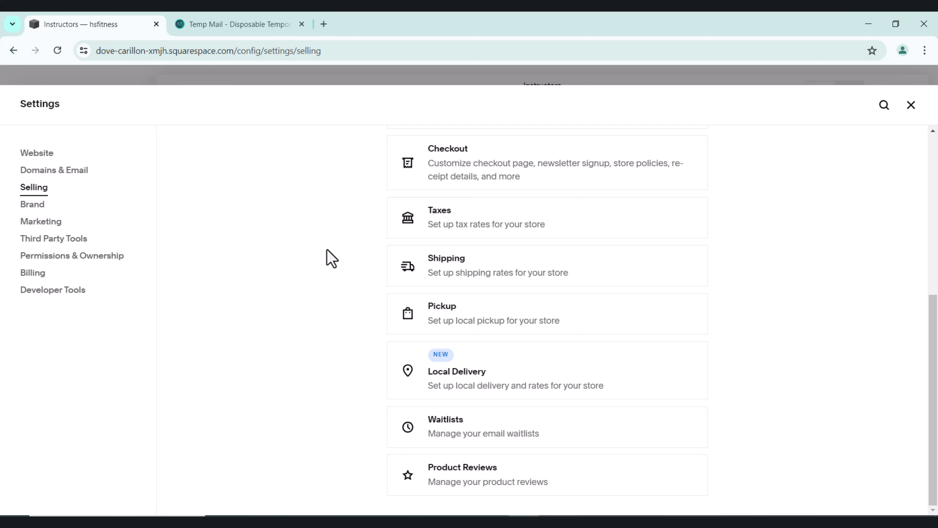
left_click(911, 106)
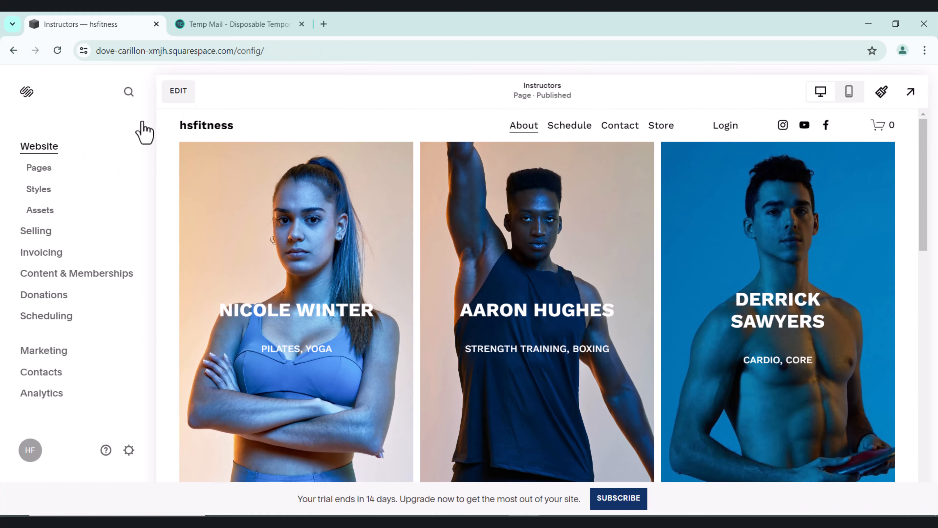
Step: Open the site's home page in the preview and review it from the hero section to the footer and back
left_click(198, 127)
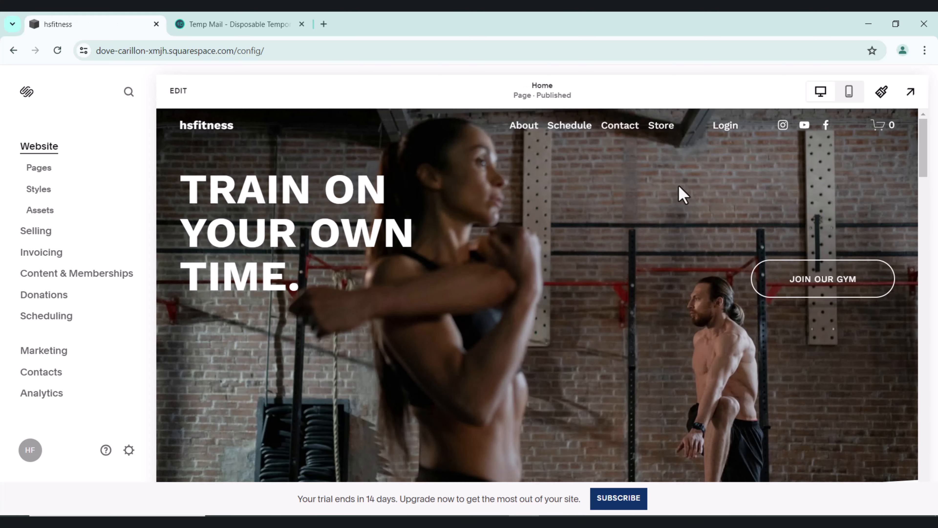
scroll(689, 187, "down", 10)
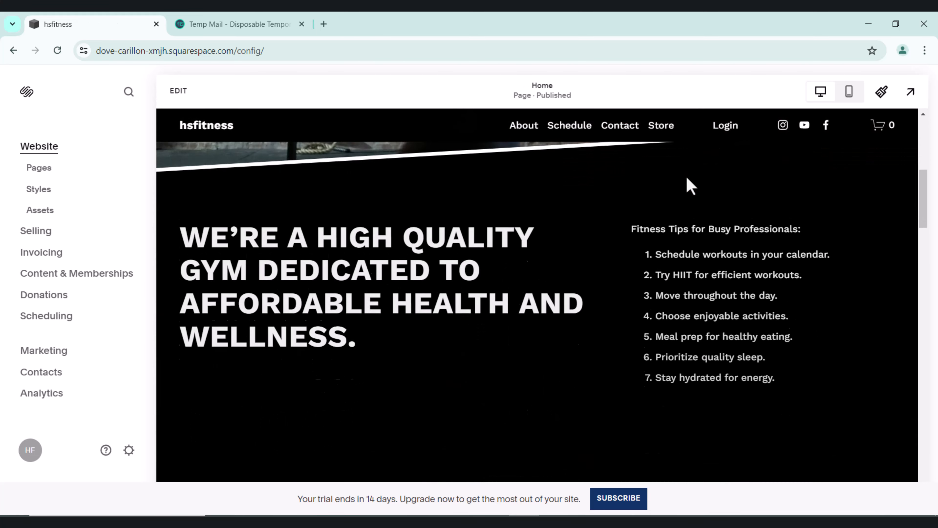
scroll(666, 240, "down", 10)
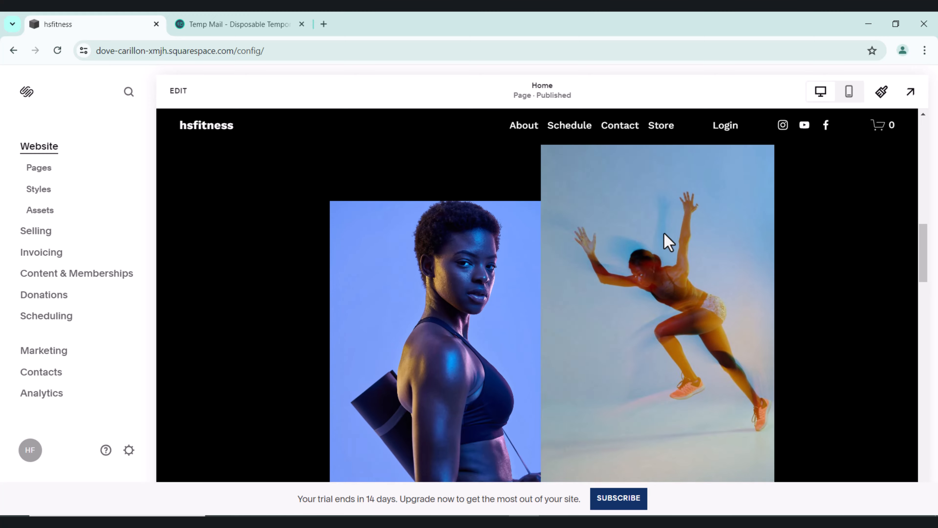
scroll(668, 242, "down", 20)
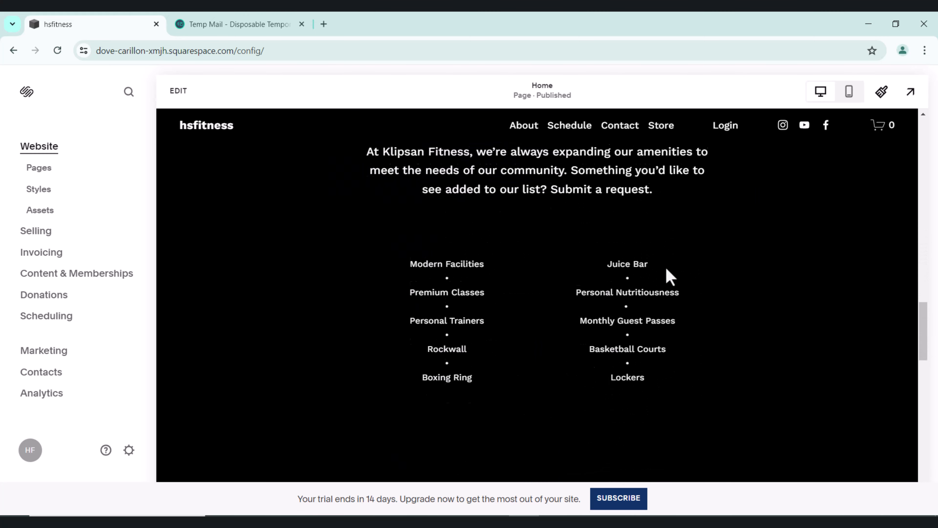
scroll(664, 293, "down", 3)
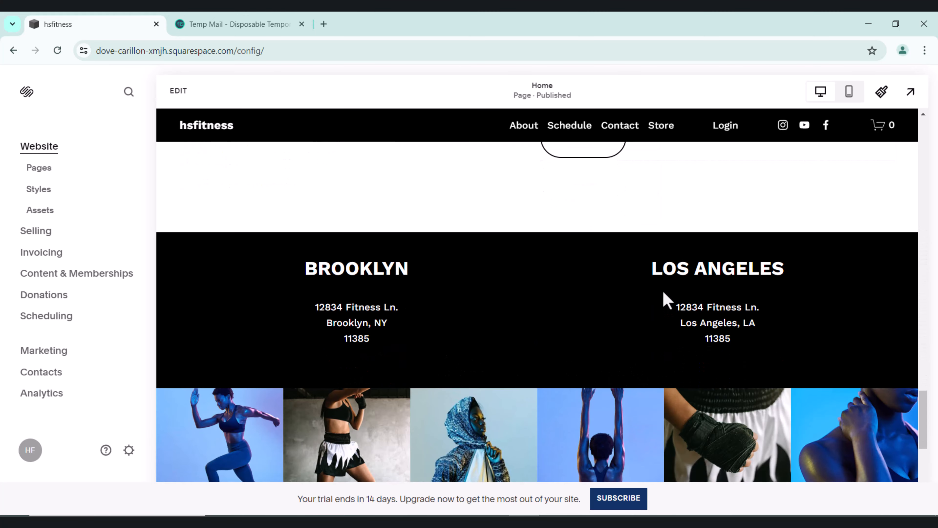
scroll(591, 322, "down", 5)
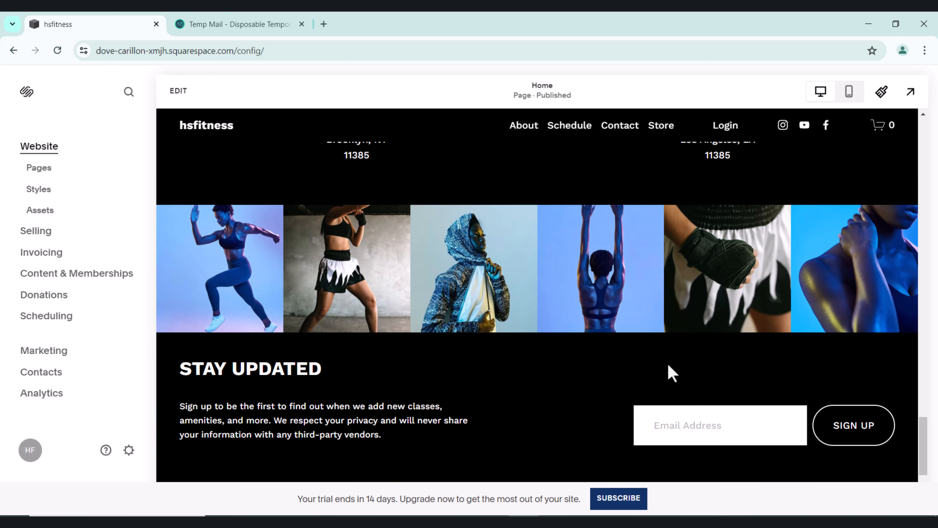
scroll(569, 380, "down", 5)
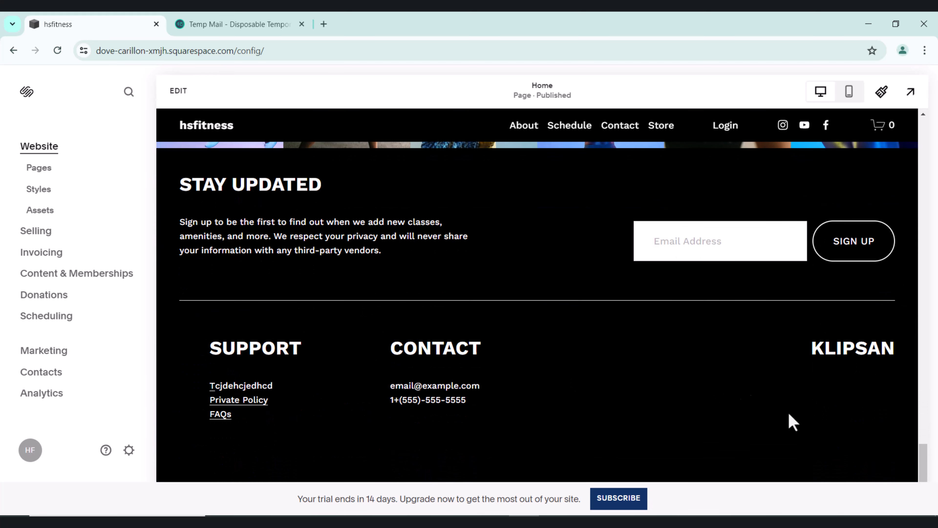
scroll(569, 442, "up", 20)
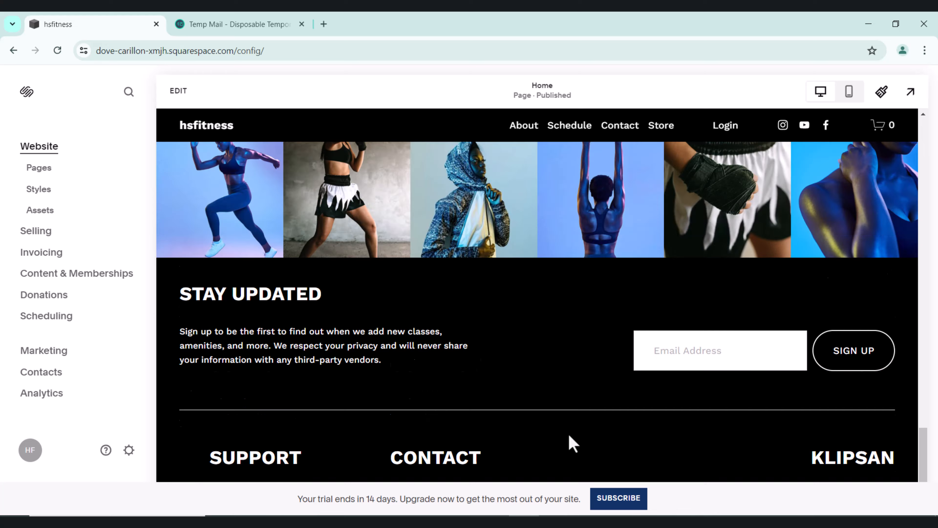
scroll(553, 409, "up", 10)
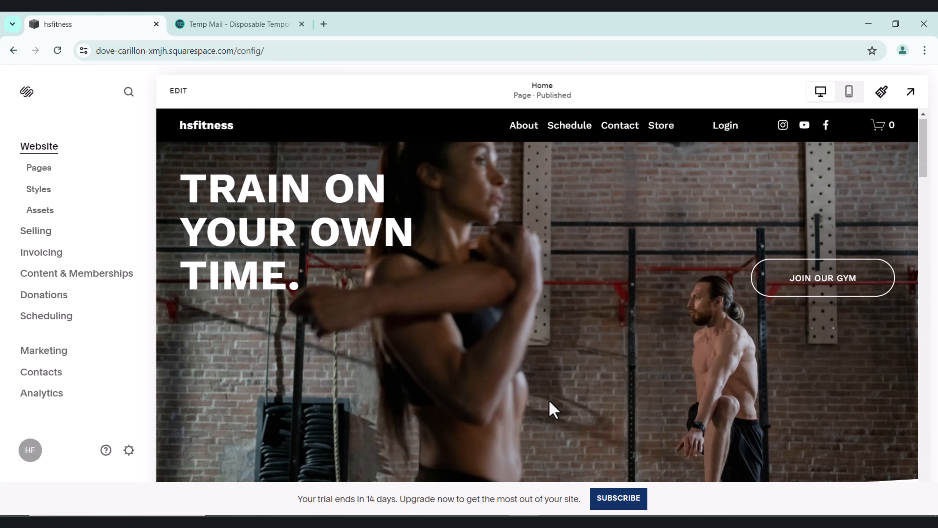